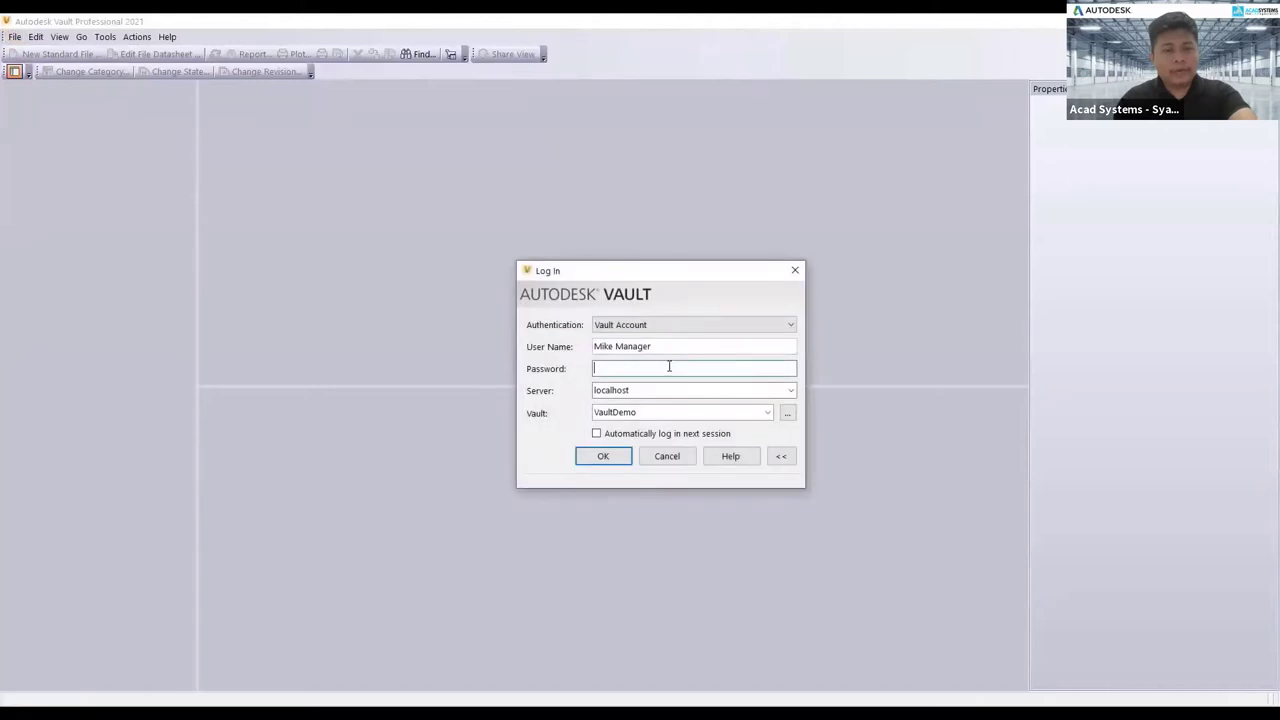
# Log in to the VaultDemo vault on localhost with the engineer's user account.
pyautogui.doubleClick(663, 346)
pyautogui.write('Ed Engineer')
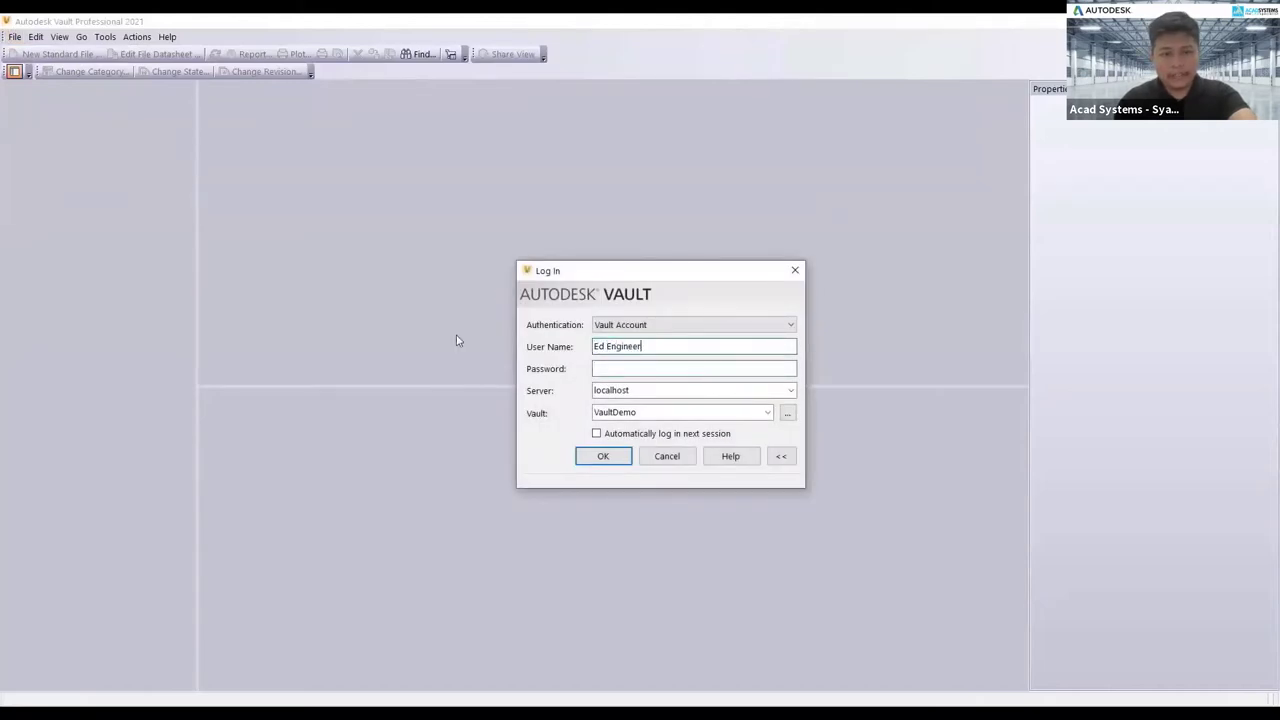
pyautogui.press('Return')
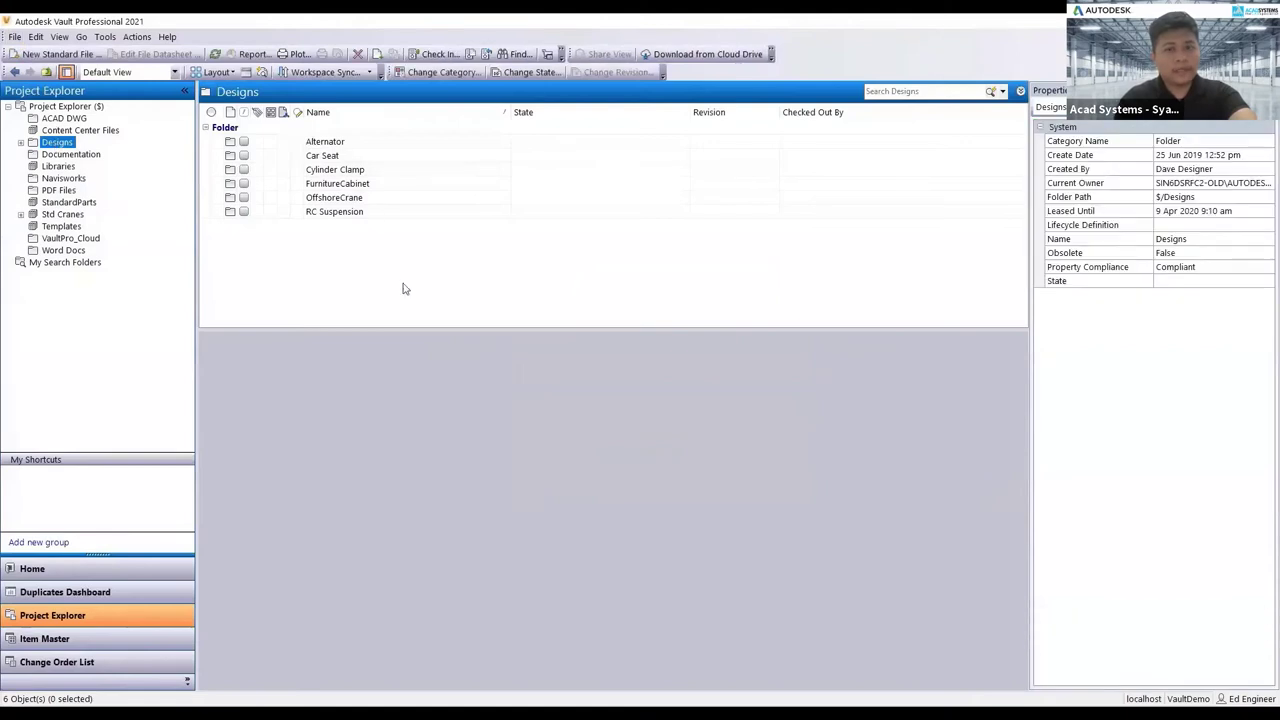
# Switch to Inventor and open the Tuner.iam assembly from the Tuner folder under Designs.
pyautogui.hotkey('alt', 'Tab')
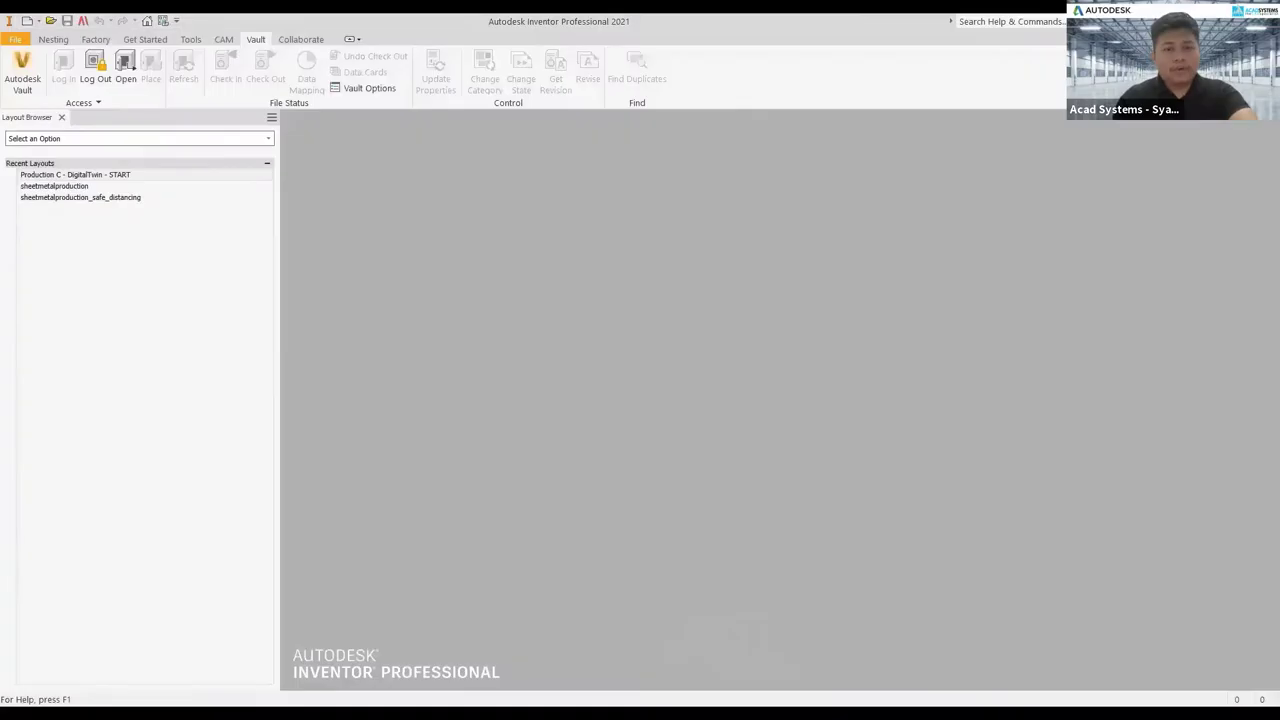
pyautogui.click(51, 20)
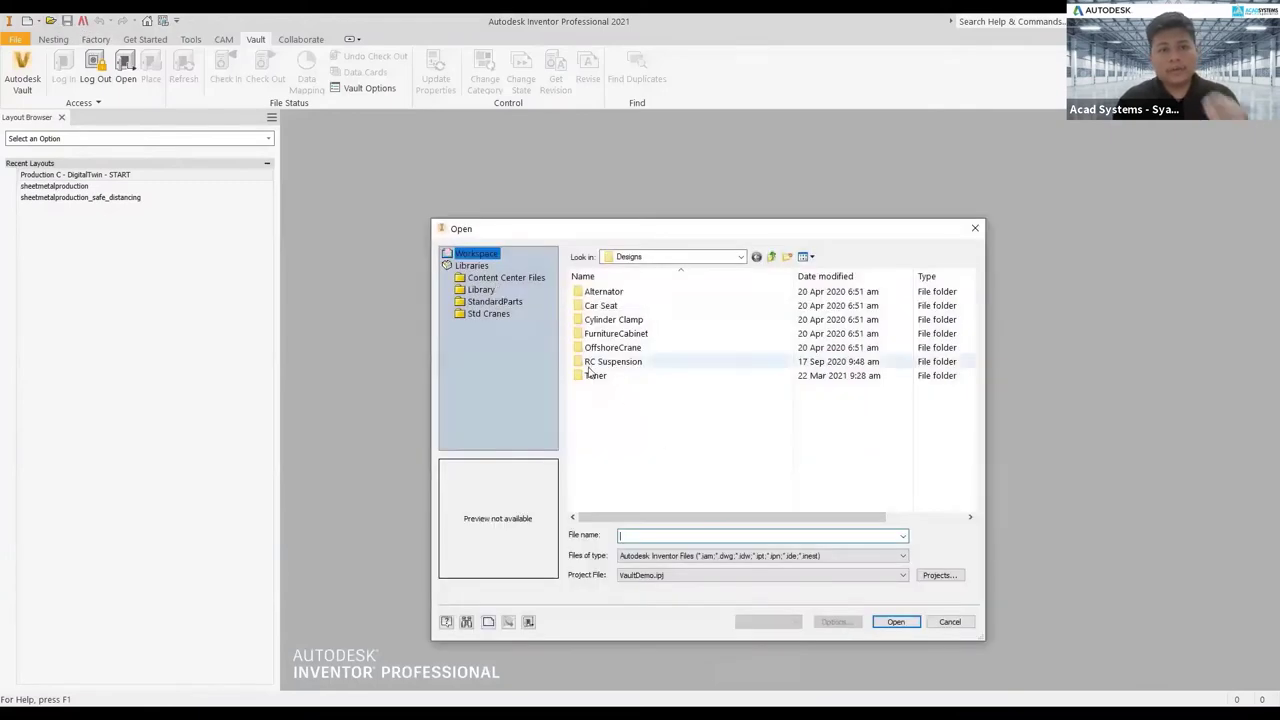
pyautogui.doubleClick(597, 375)
pyautogui.click(603, 333)
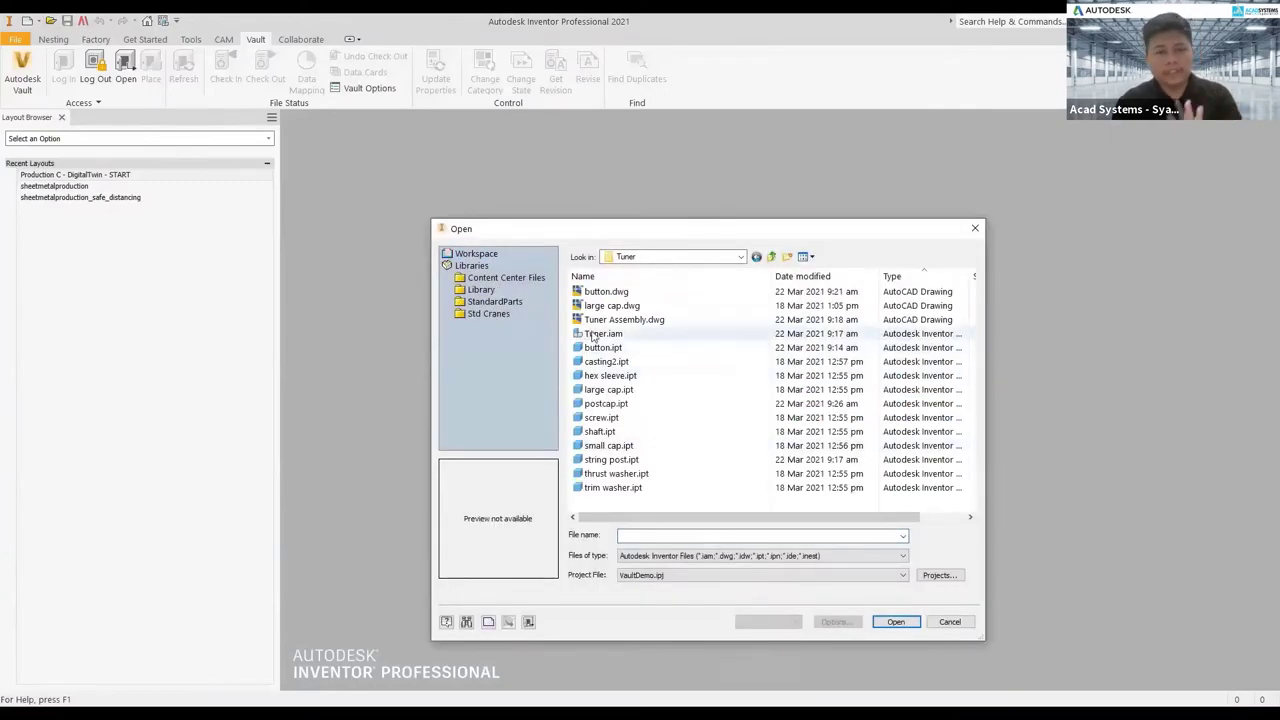
pyautogui.click(896, 621)
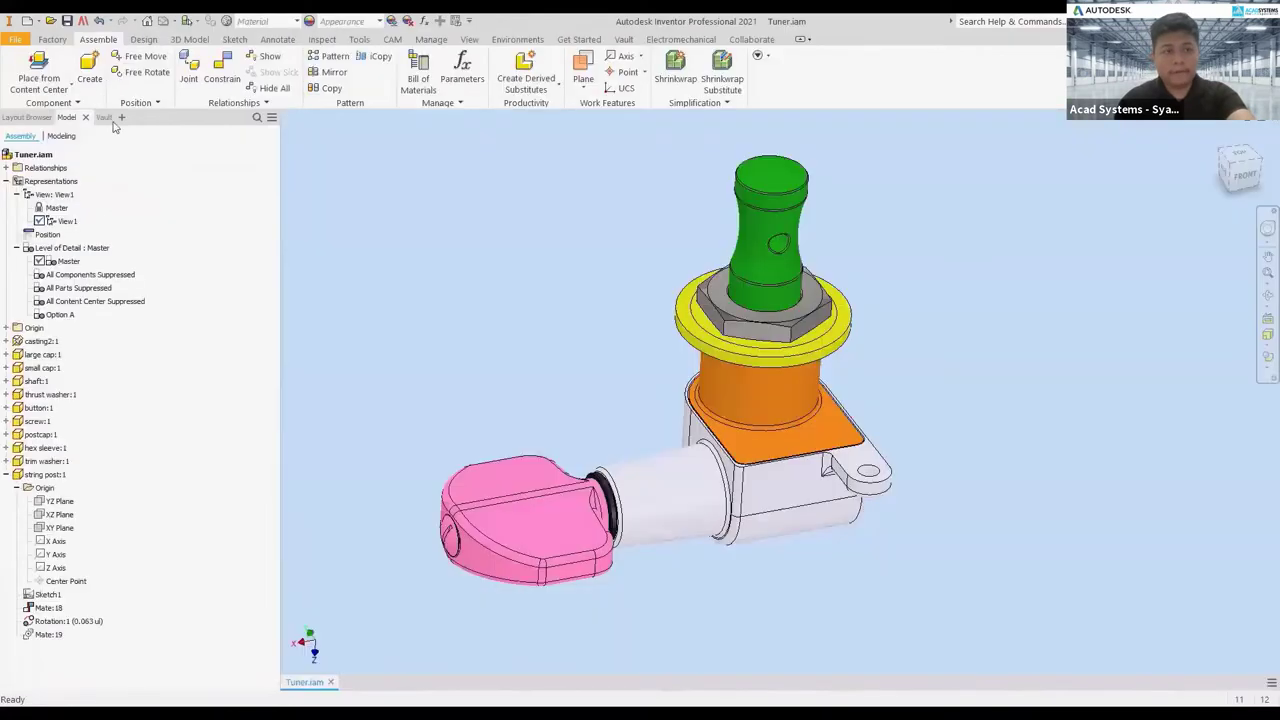
# Start checking Tuner.iam into the vault and scan the model paths to include its related drawings.
pyautogui.click(107, 119)
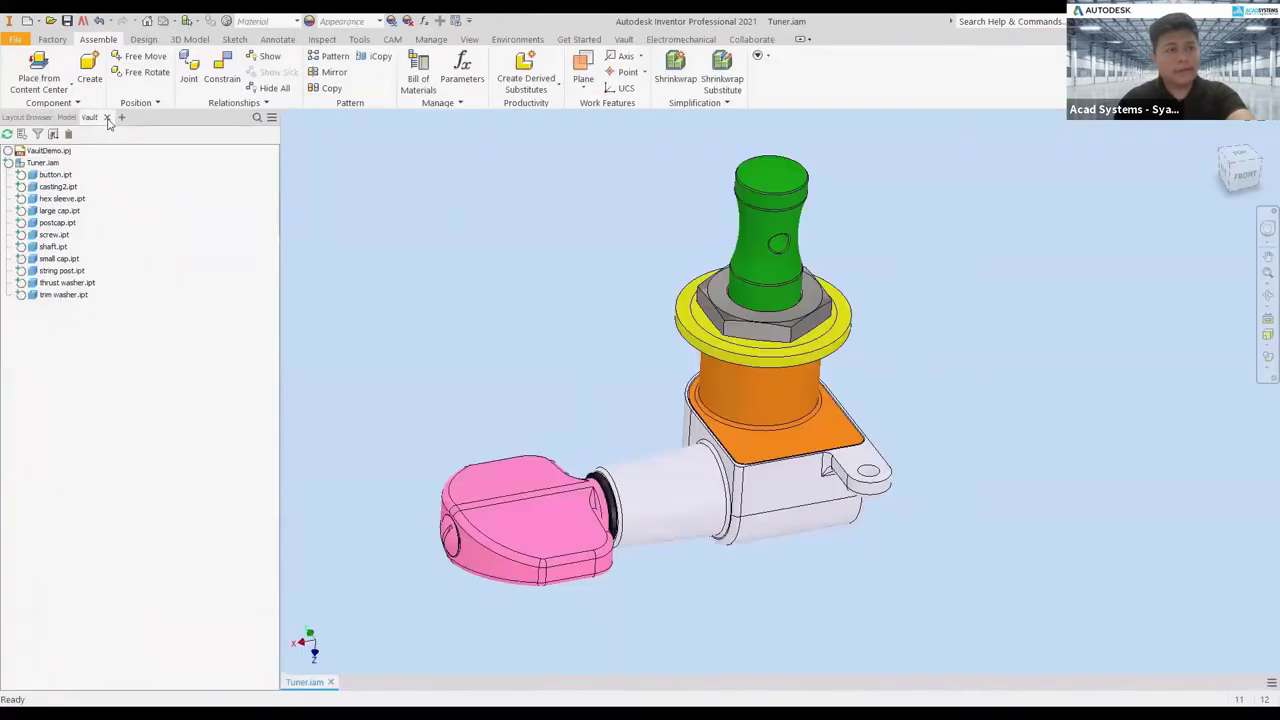
pyautogui.rightClick(42, 165)
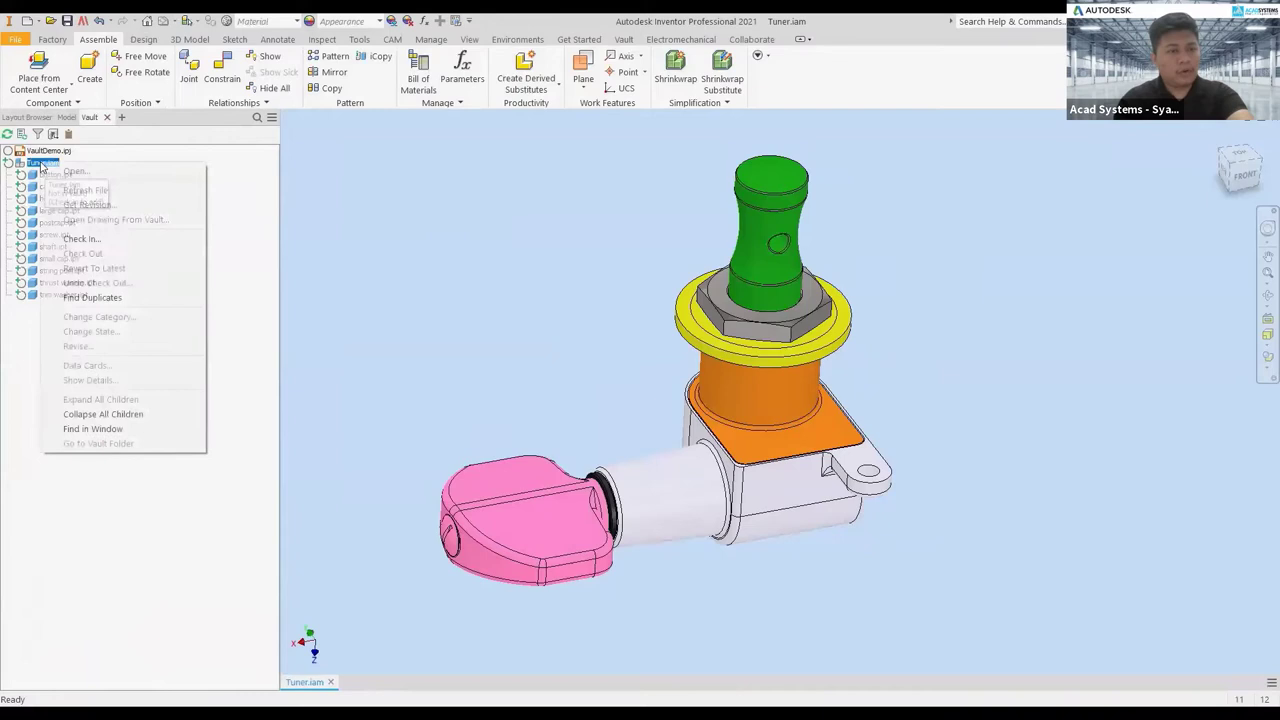
pyautogui.click(82, 239)
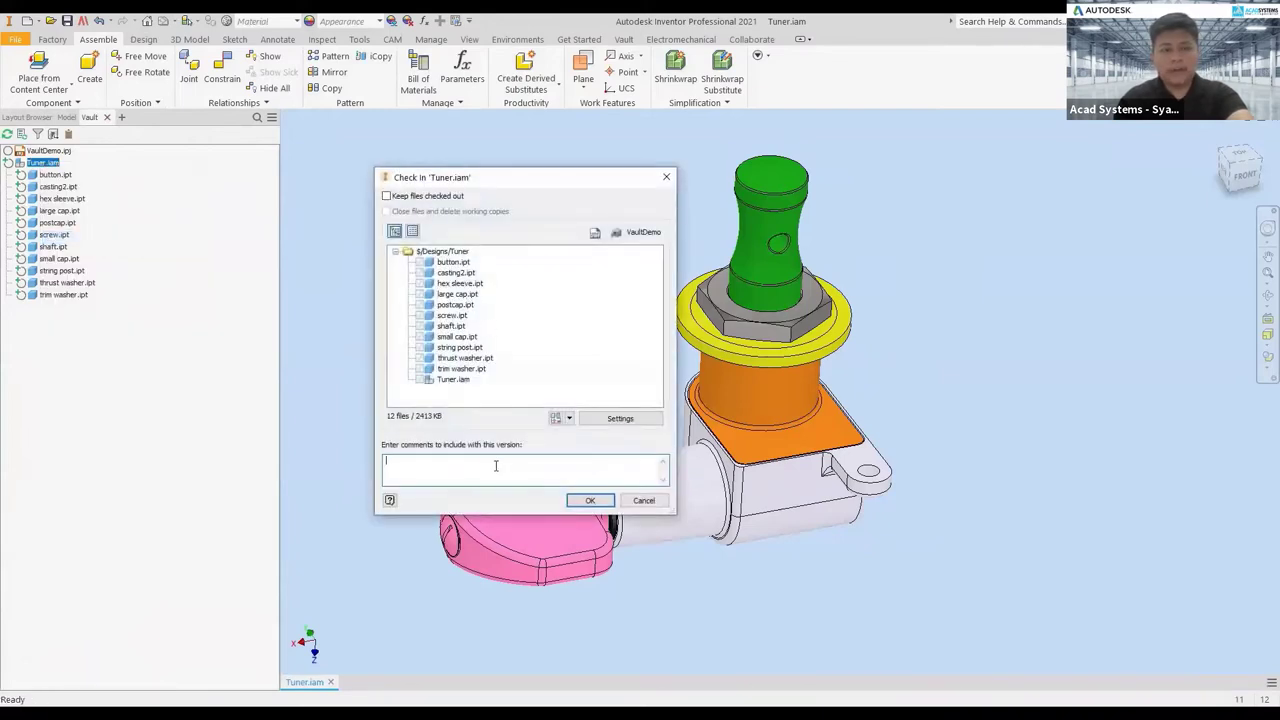
pyautogui.click(568, 419)
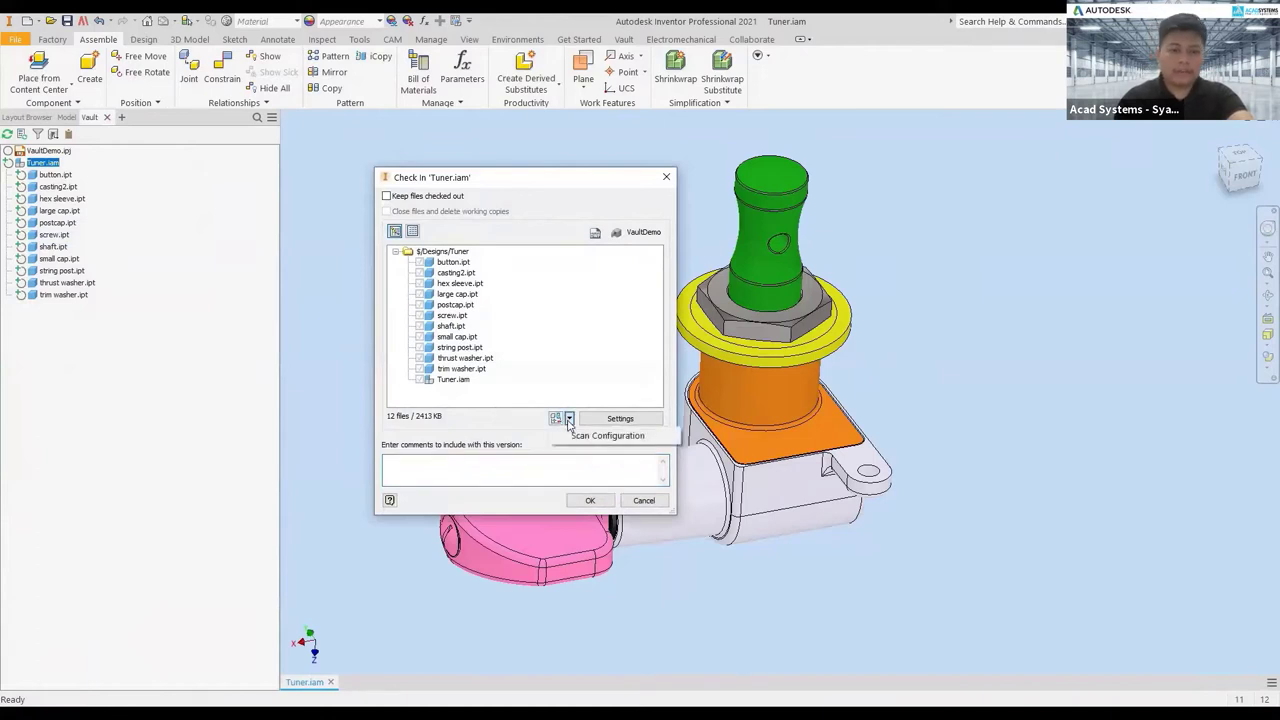
pyautogui.click(597, 437)
pyautogui.moveTo(615, 245); pyautogui.dragTo(779, 184)
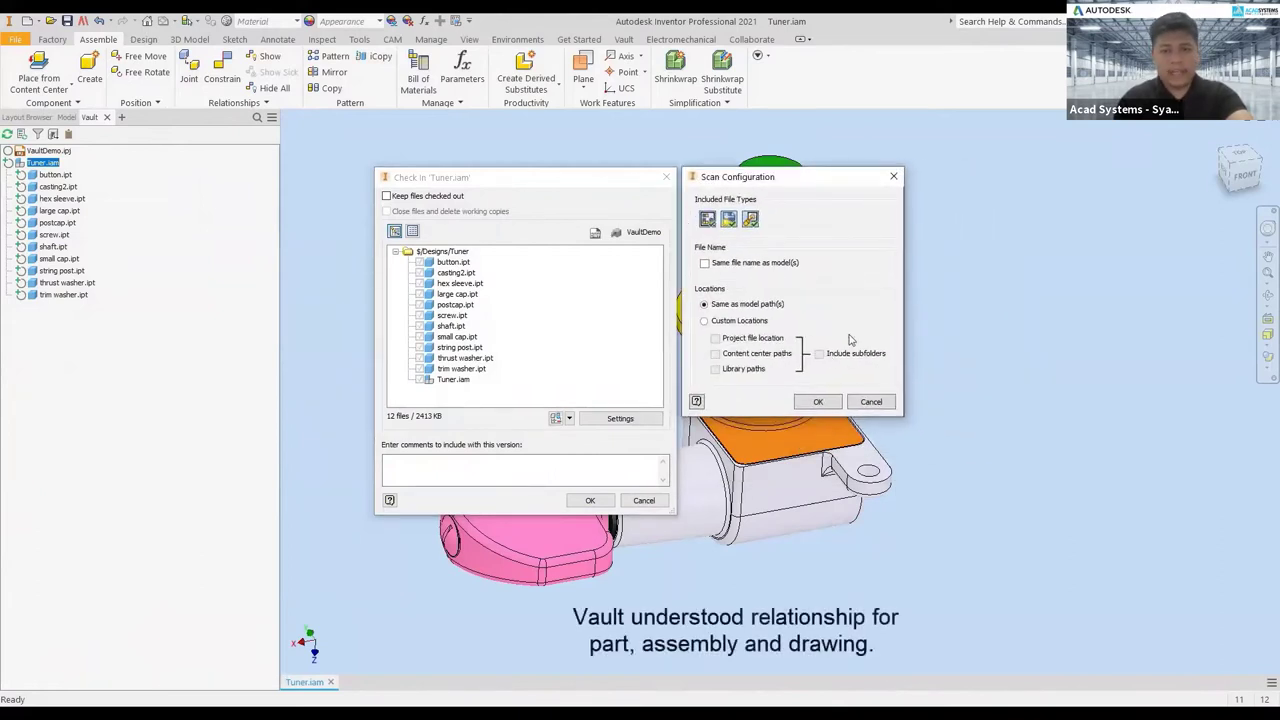
pyautogui.click(818, 402)
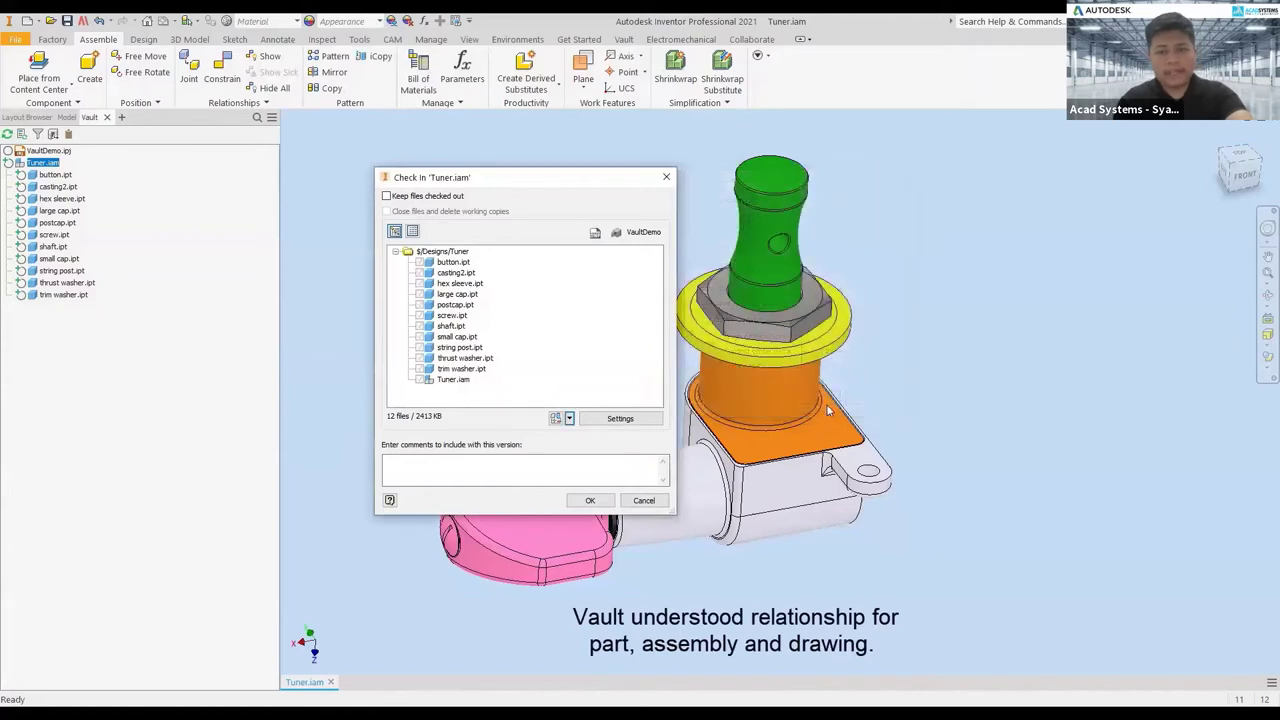
pyautogui.click(556, 419)
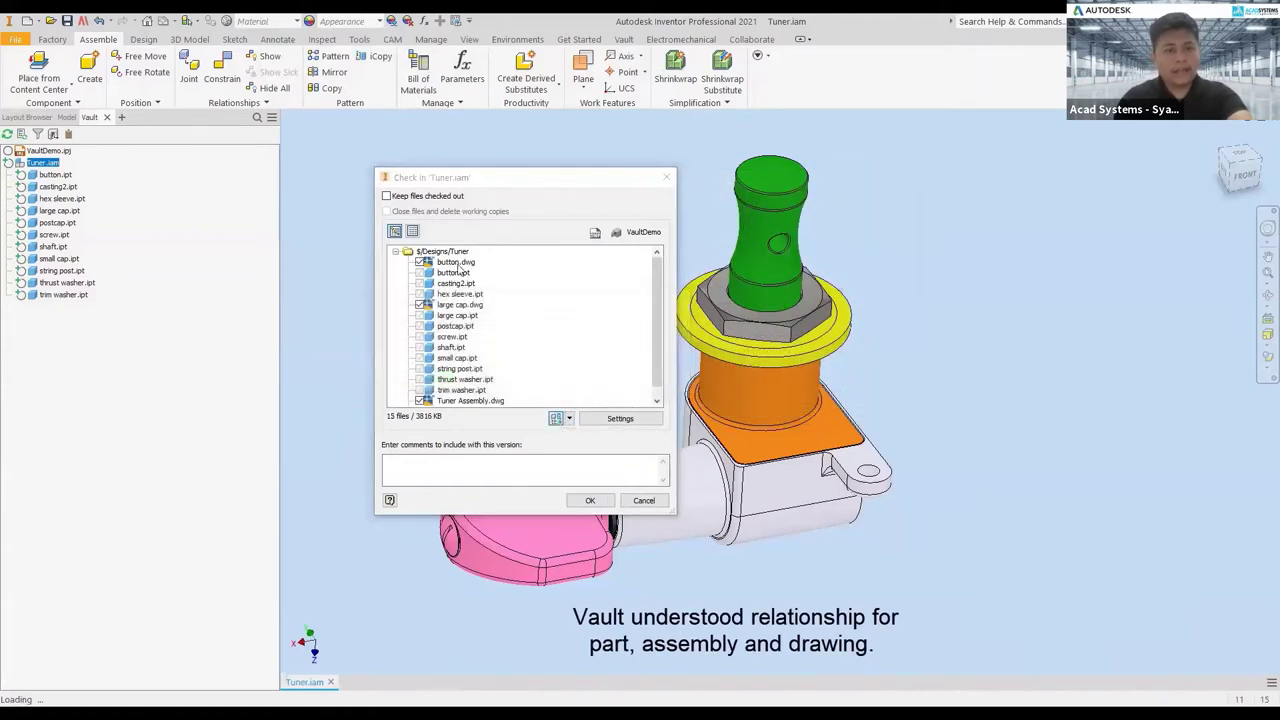
pyautogui.click(460, 304)
pyautogui.scroll(-1, 508, 325)
# Check in the files with the comment "First time added", keeping visualization attachments created during check-in.
pyautogui.click(455, 472)
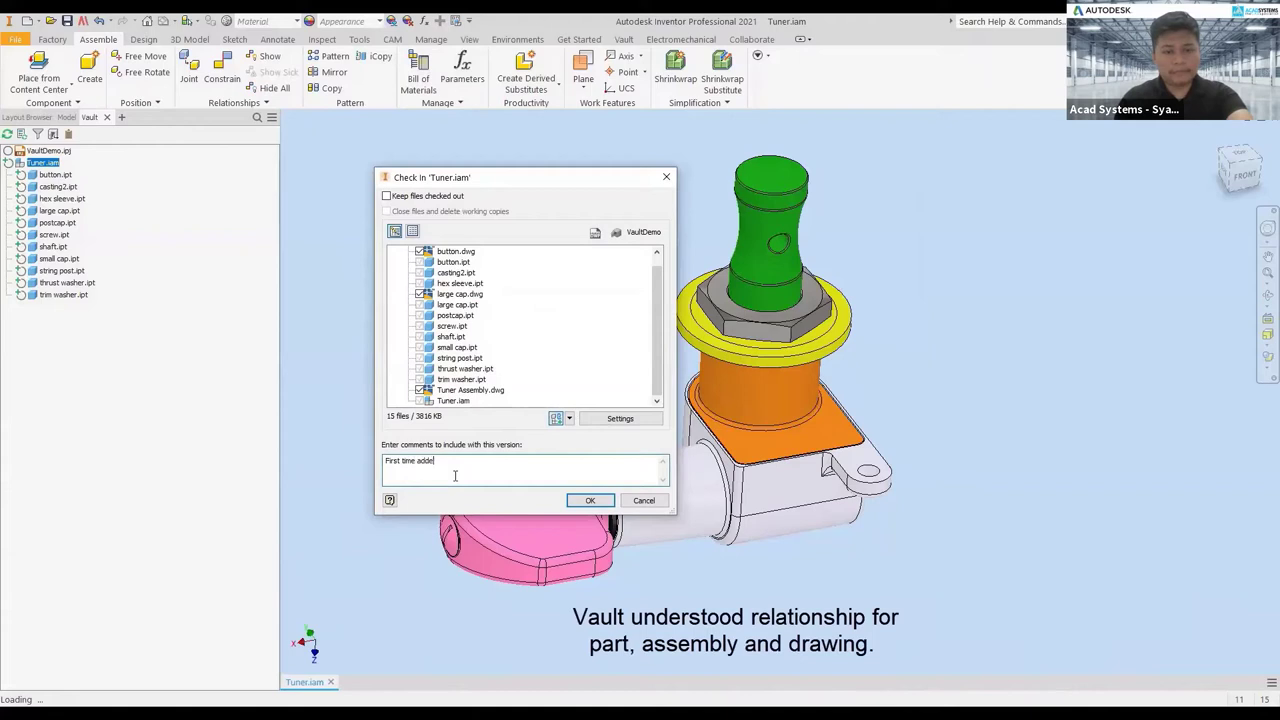
pyautogui.click(624, 419)
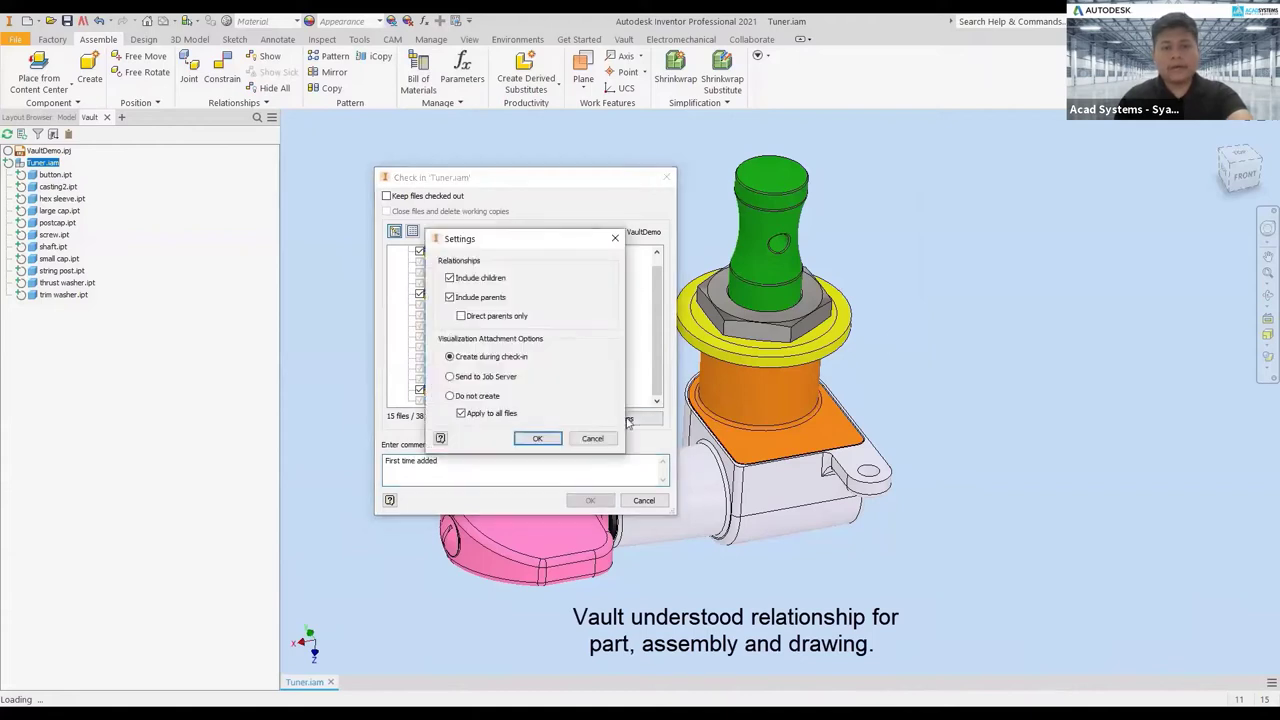
pyautogui.moveTo(549, 245); pyautogui.dragTo(806, 184)
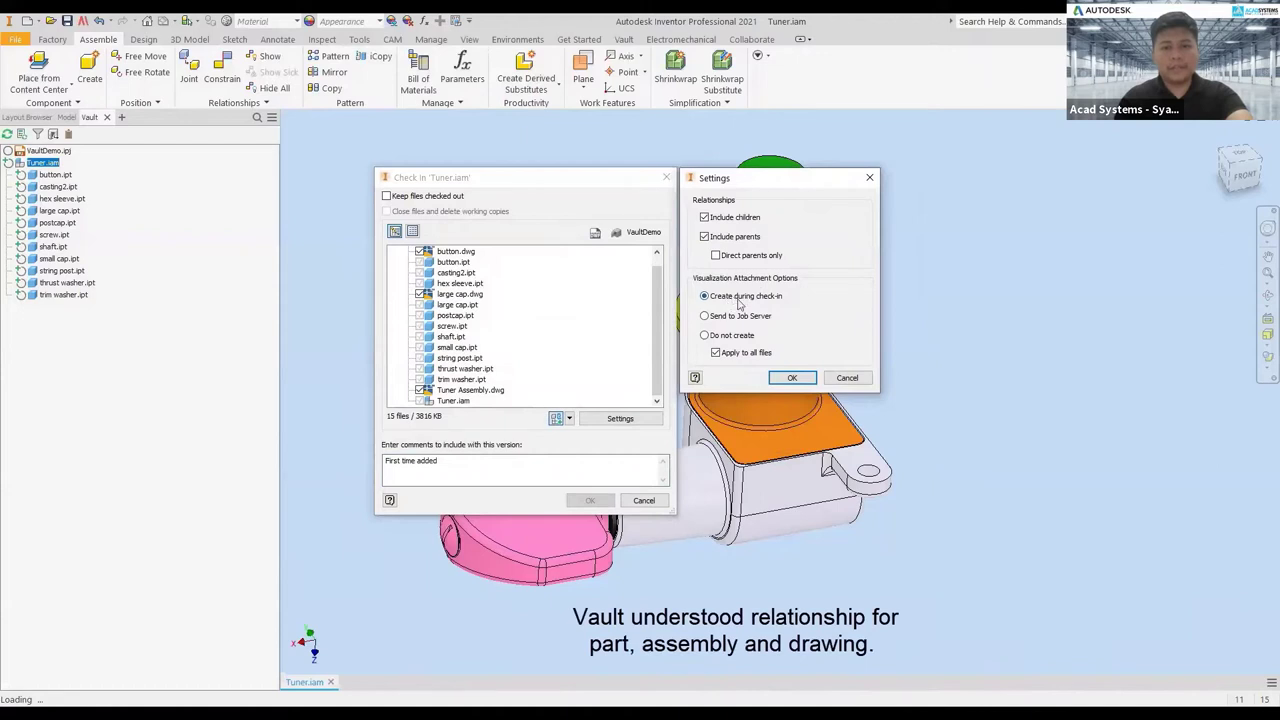
pyautogui.click(796, 379)
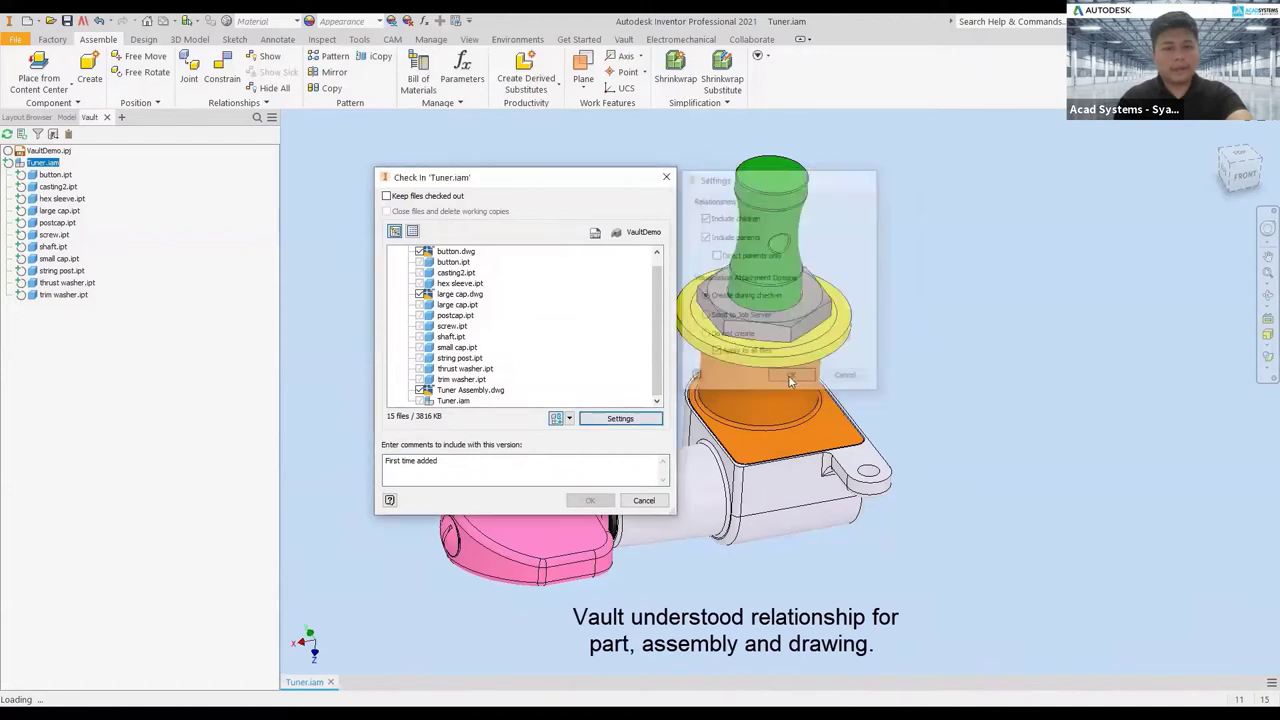
pyautogui.click(587, 501)
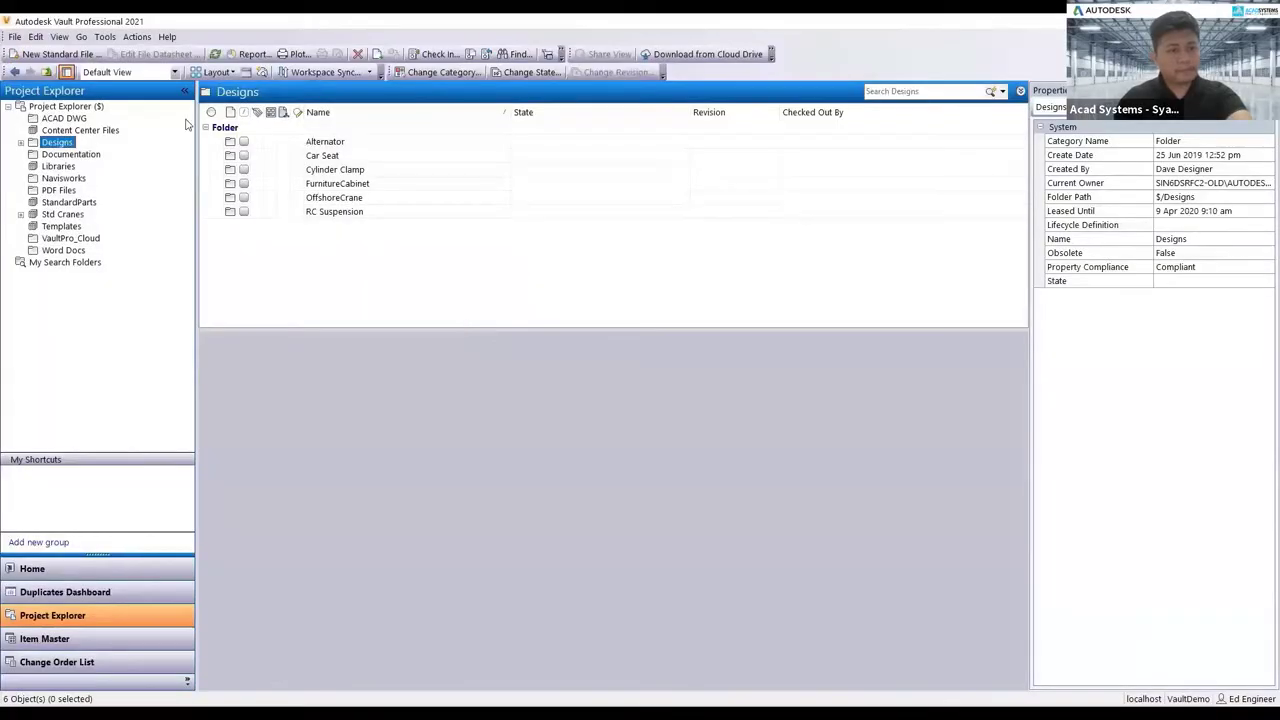
# In Vault, refresh the Designs folder, open the Tuner folder and enlarge its file list.
pyautogui.click(214, 54)
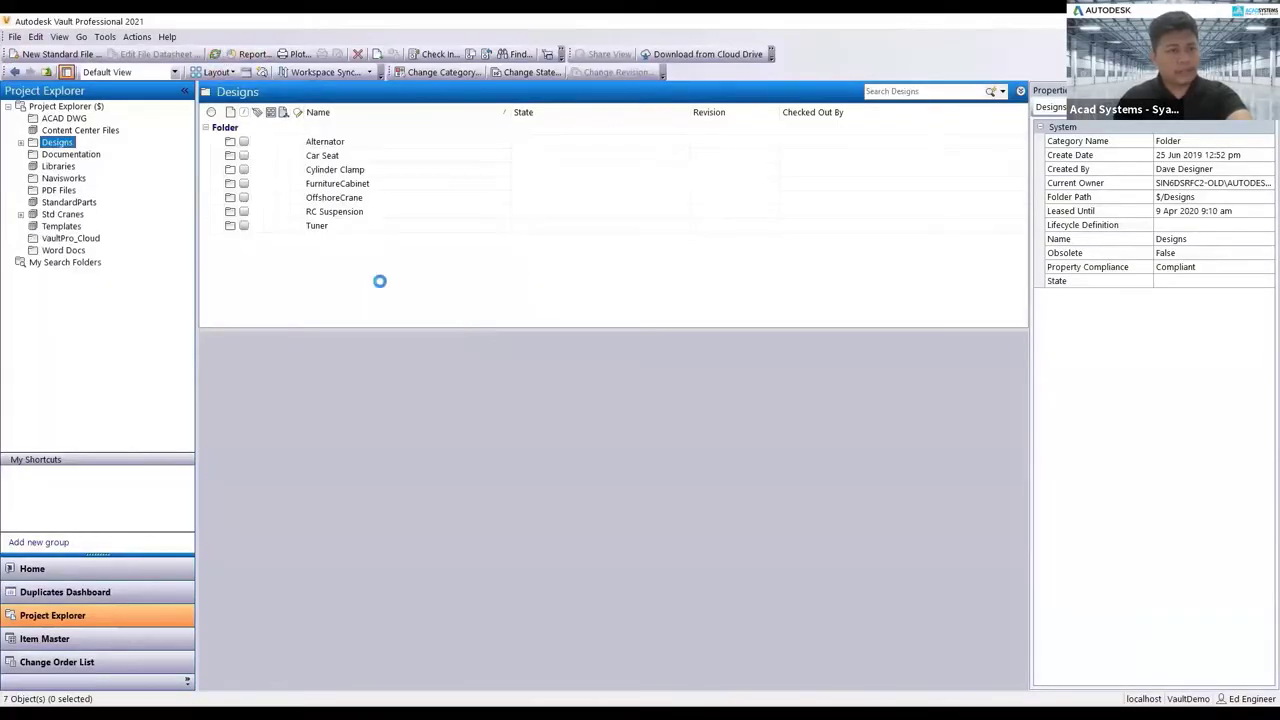
pyautogui.click(310, 225)
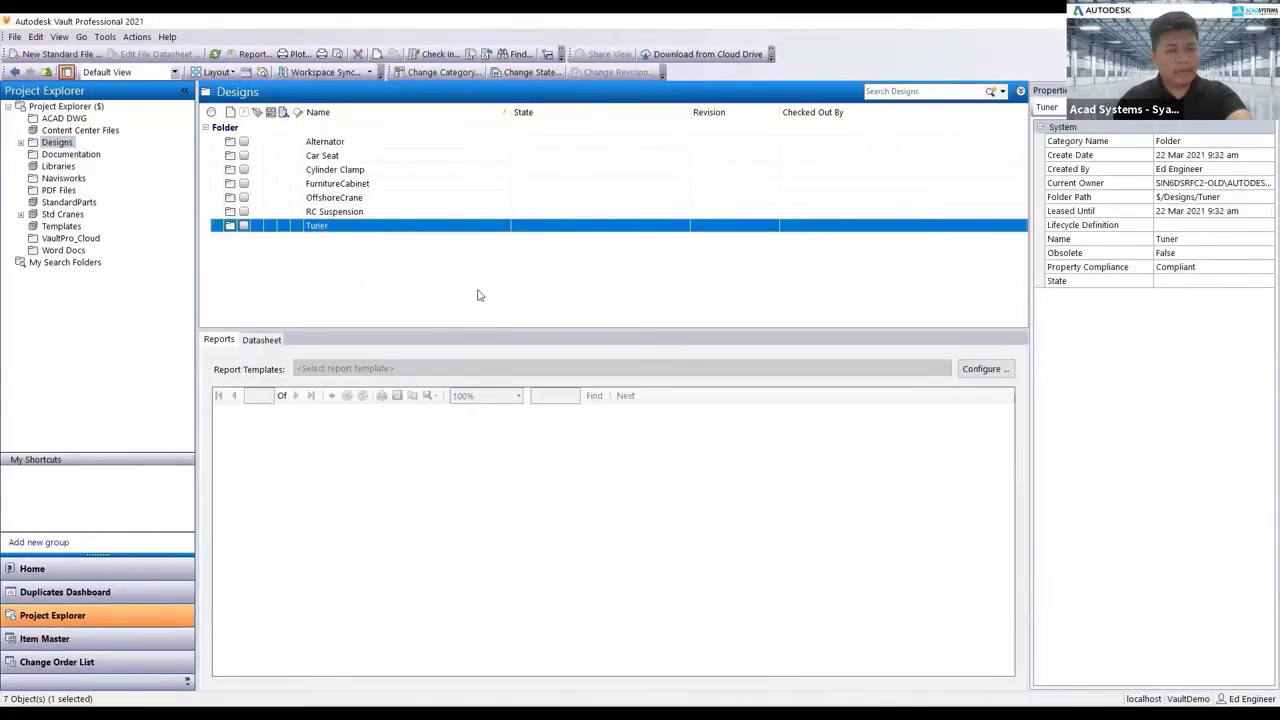
pyautogui.doubleClick(325, 228)
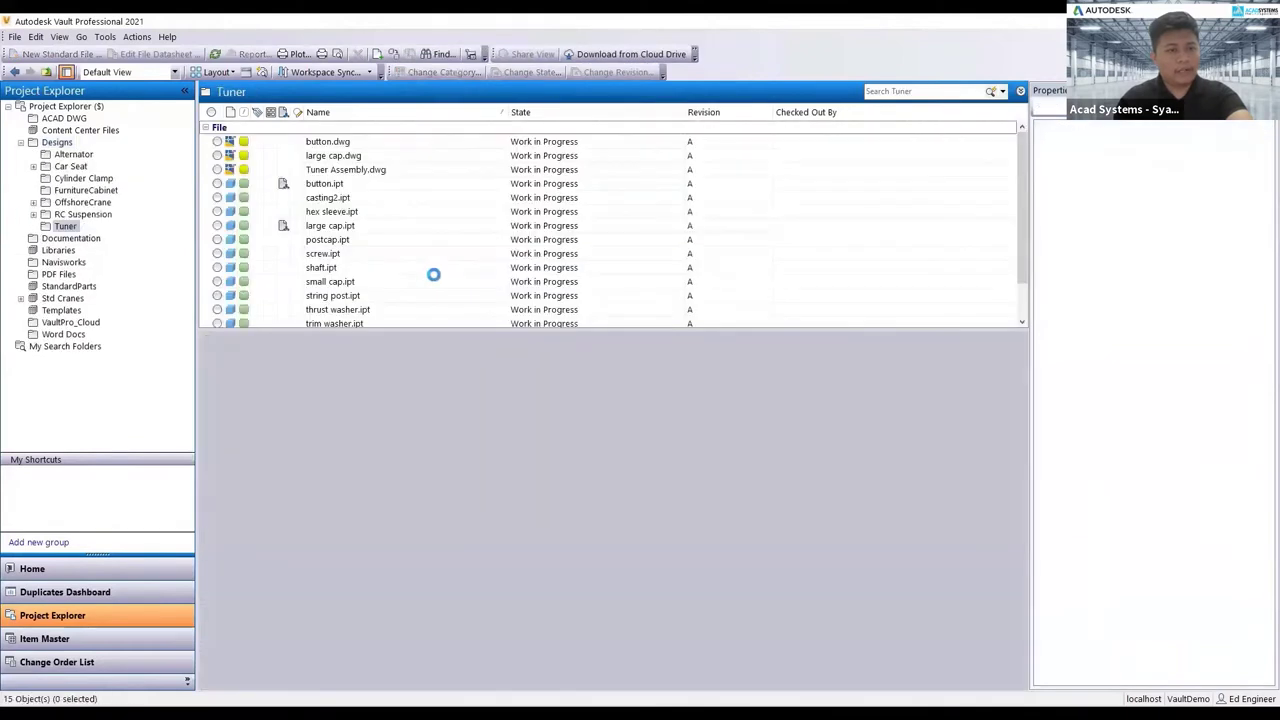
pyautogui.moveTo(460, 330); pyautogui.dragTo(465, 399)
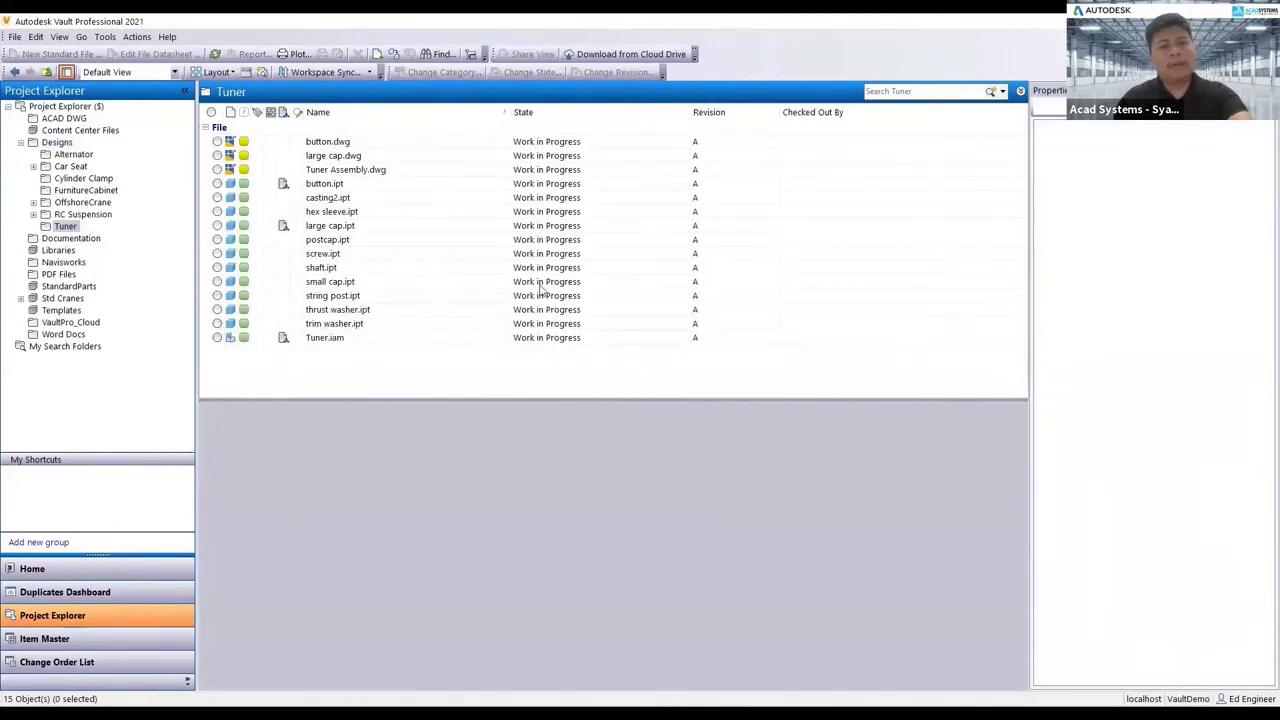
# Examine Tuner.iam's version history, the parts it uses and the drawing where it is used.
pyautogui.click(340, 338)
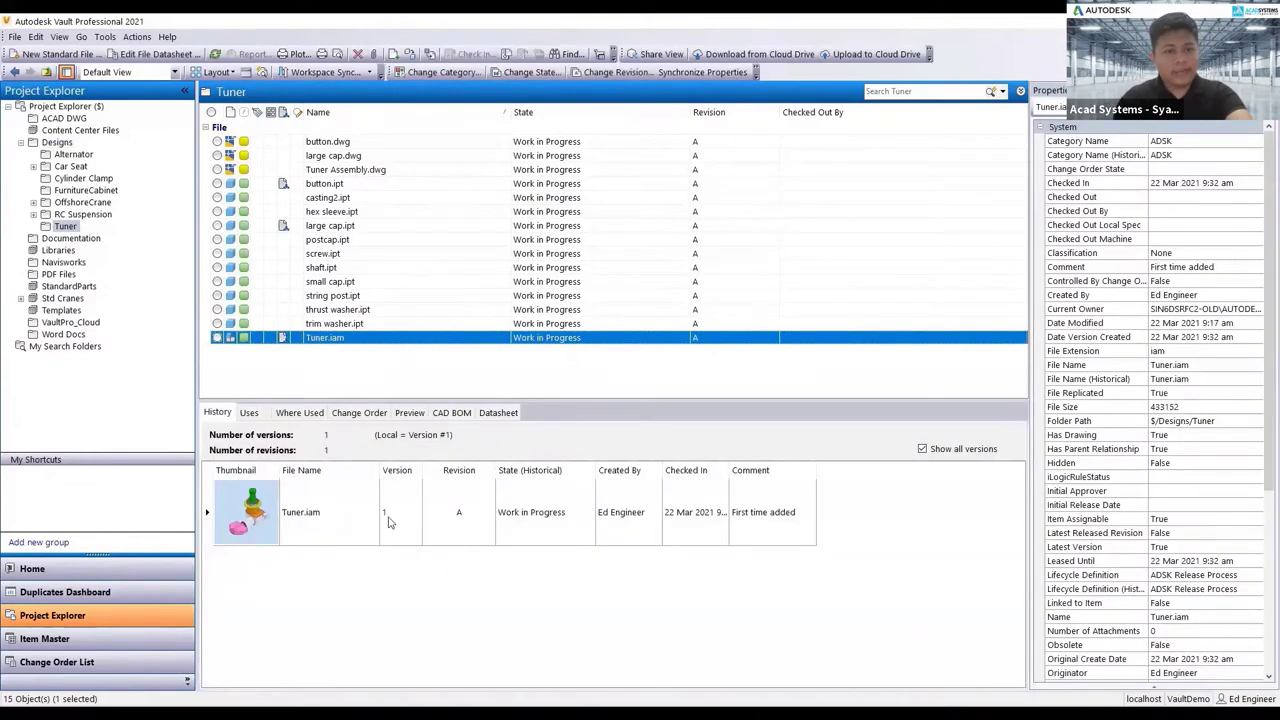
pyautogui.click(249, 413)
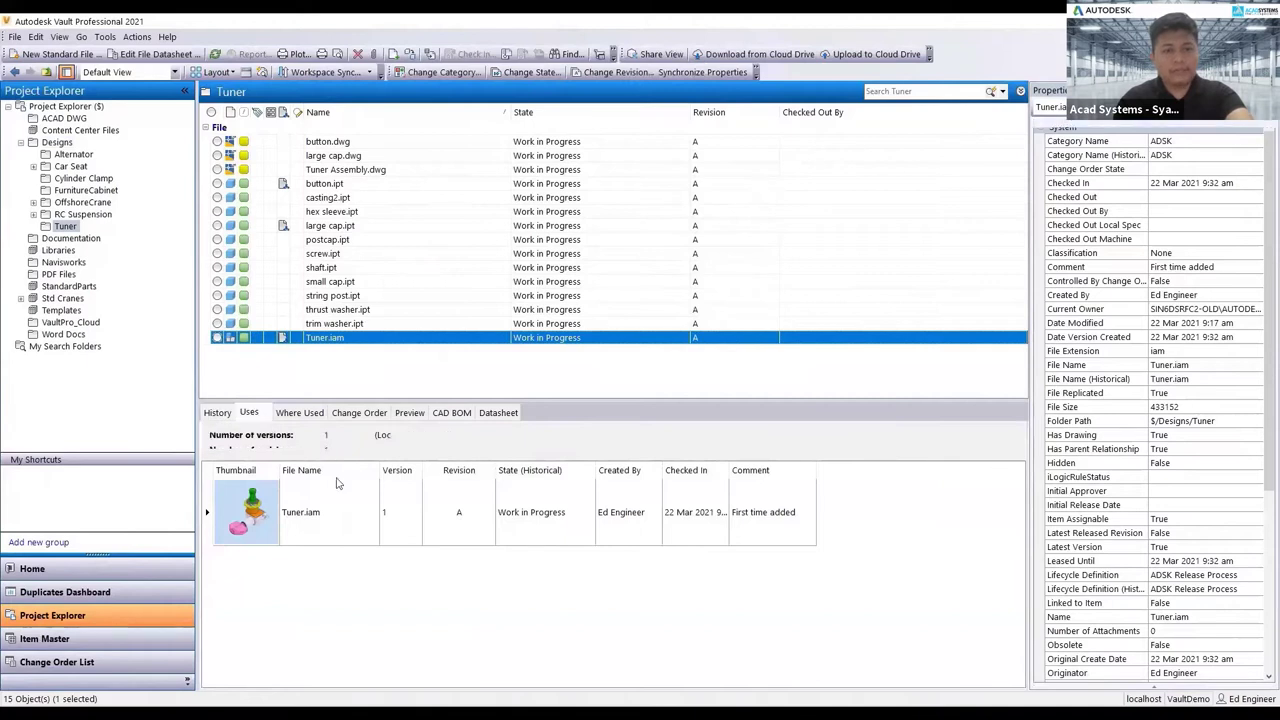
pyautogui.click(209, 486)
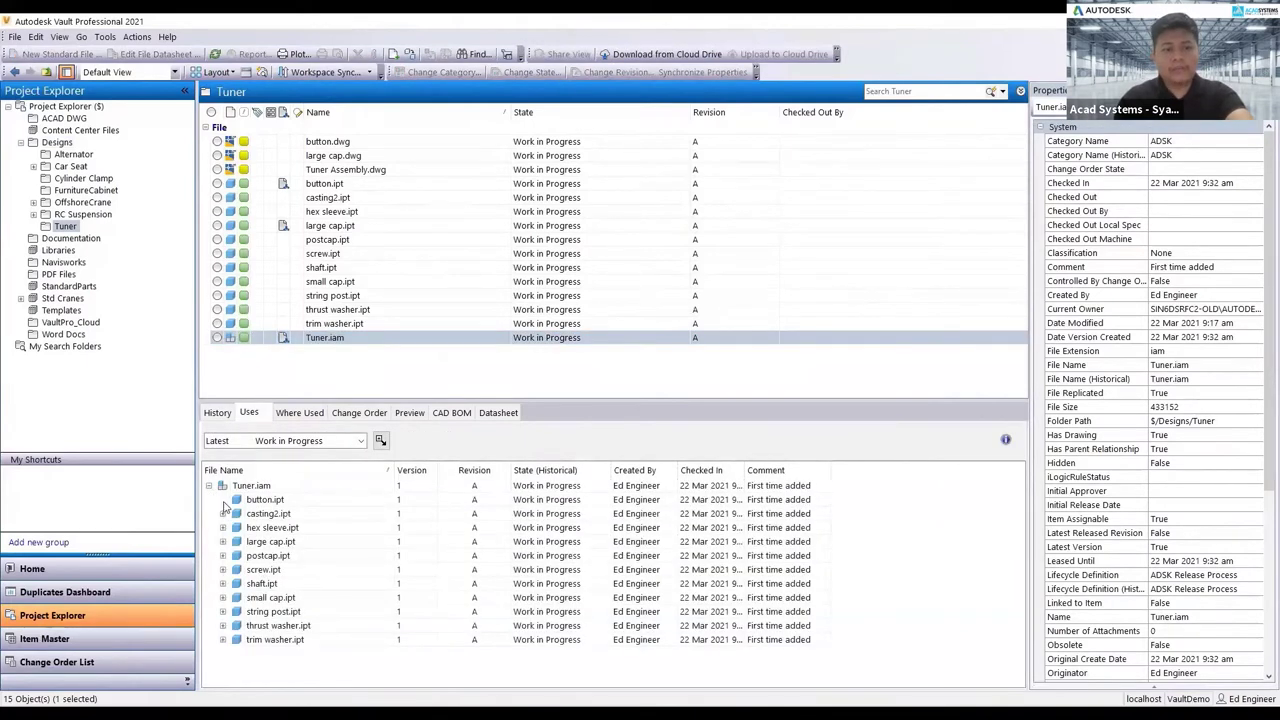
pyautogui.click(300, 413)
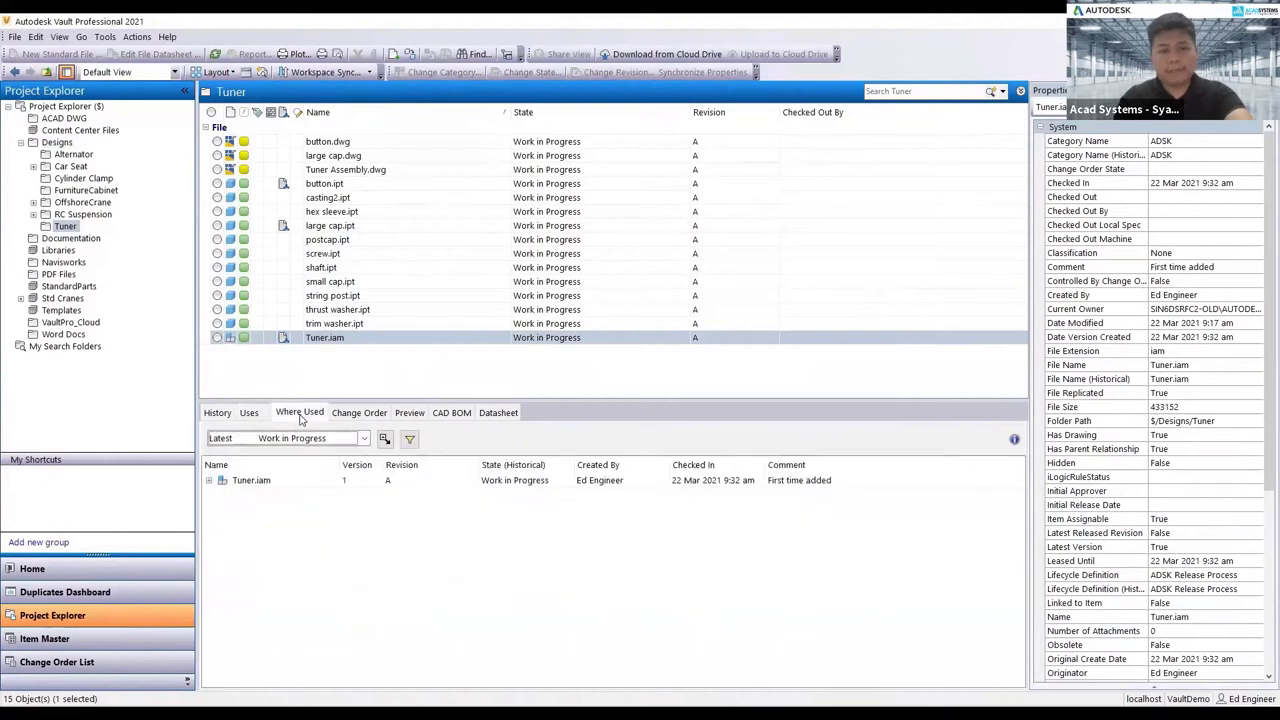
pyautogui.click(209, 480)
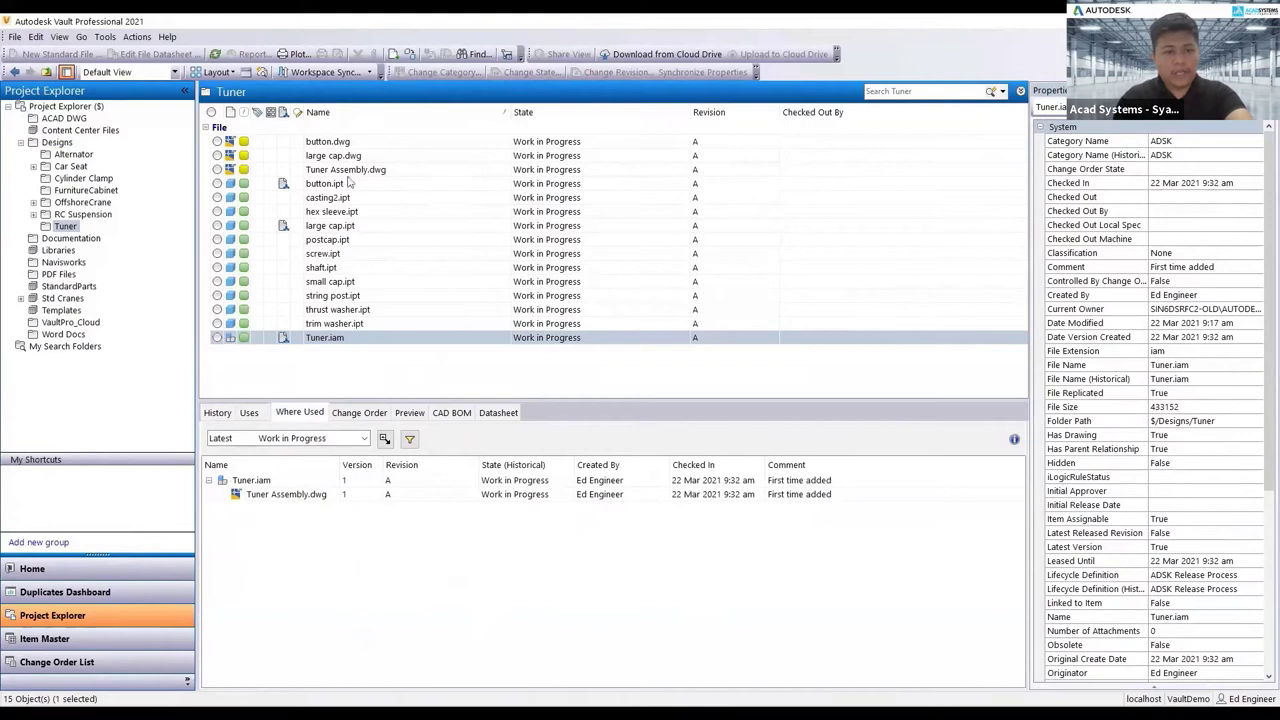
# Examine where button.ipt is used, including its assembly and drawing, and view its 3D preview.
pyautogui.click(342, 143)
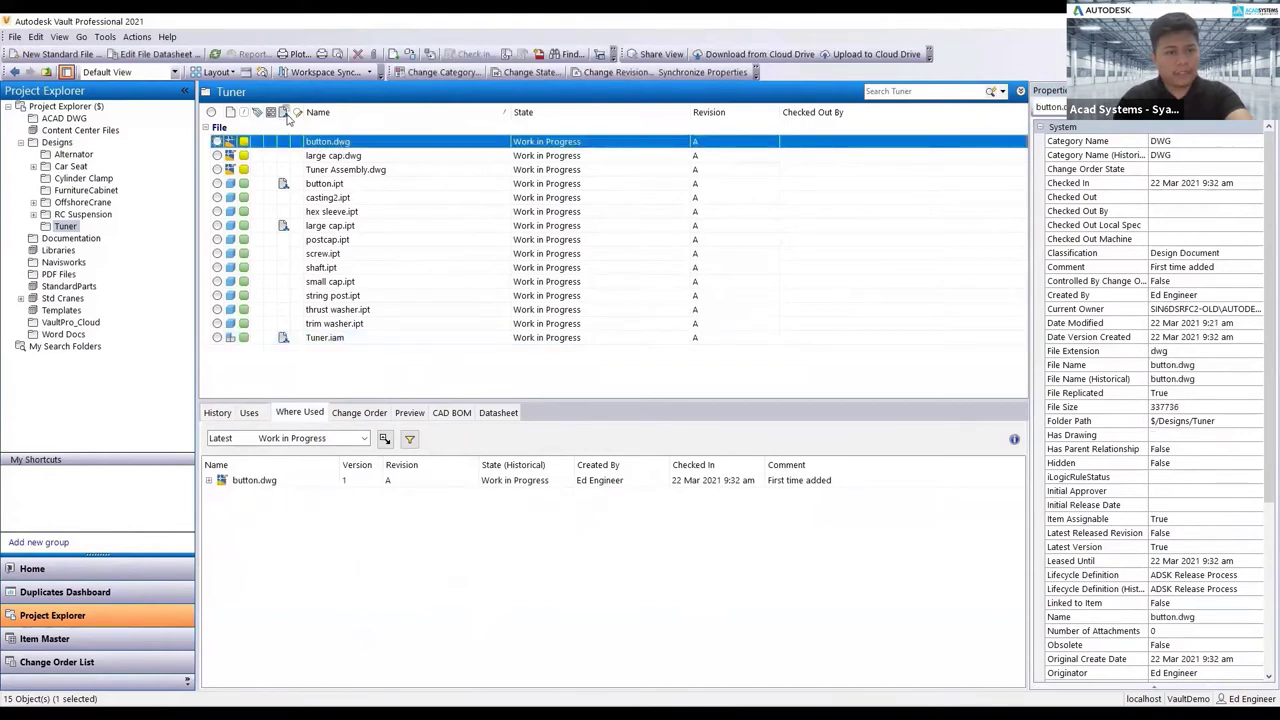
pyautogui.click(322, 184)
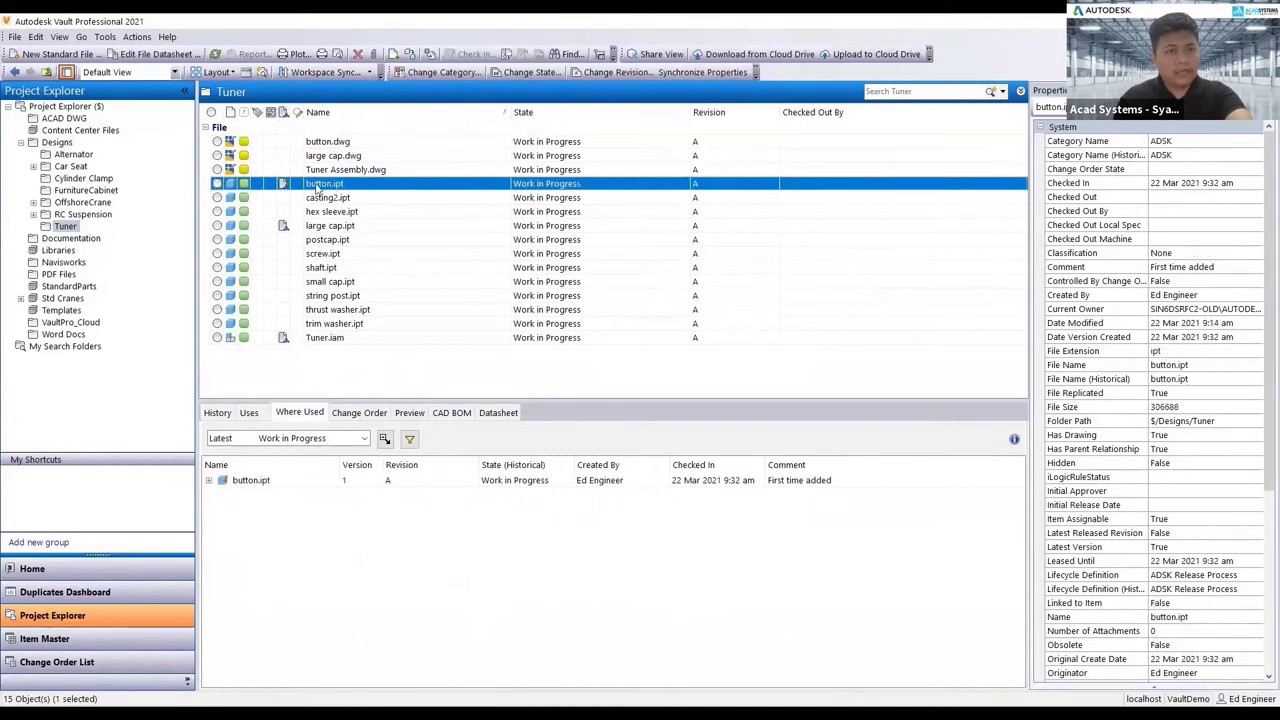
pyautogui.click(210, 481)
pyautogui.click(262, 508)
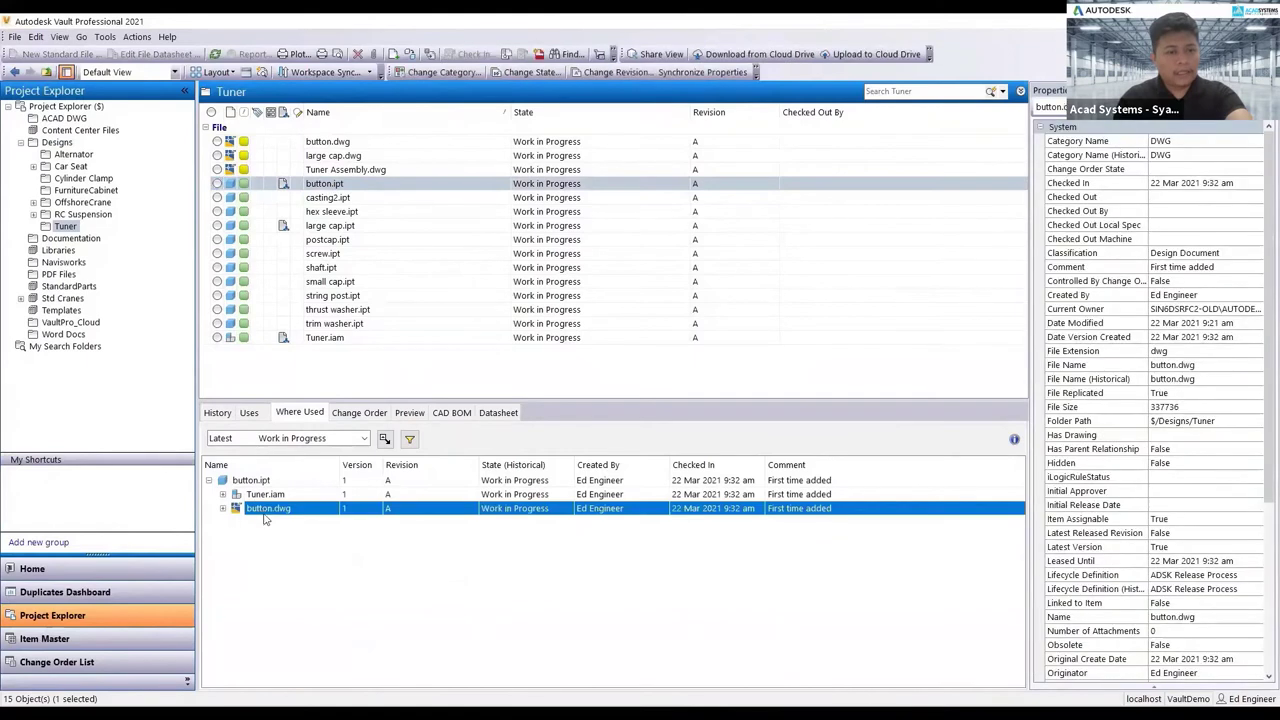
pyautogui.click(409, 481)
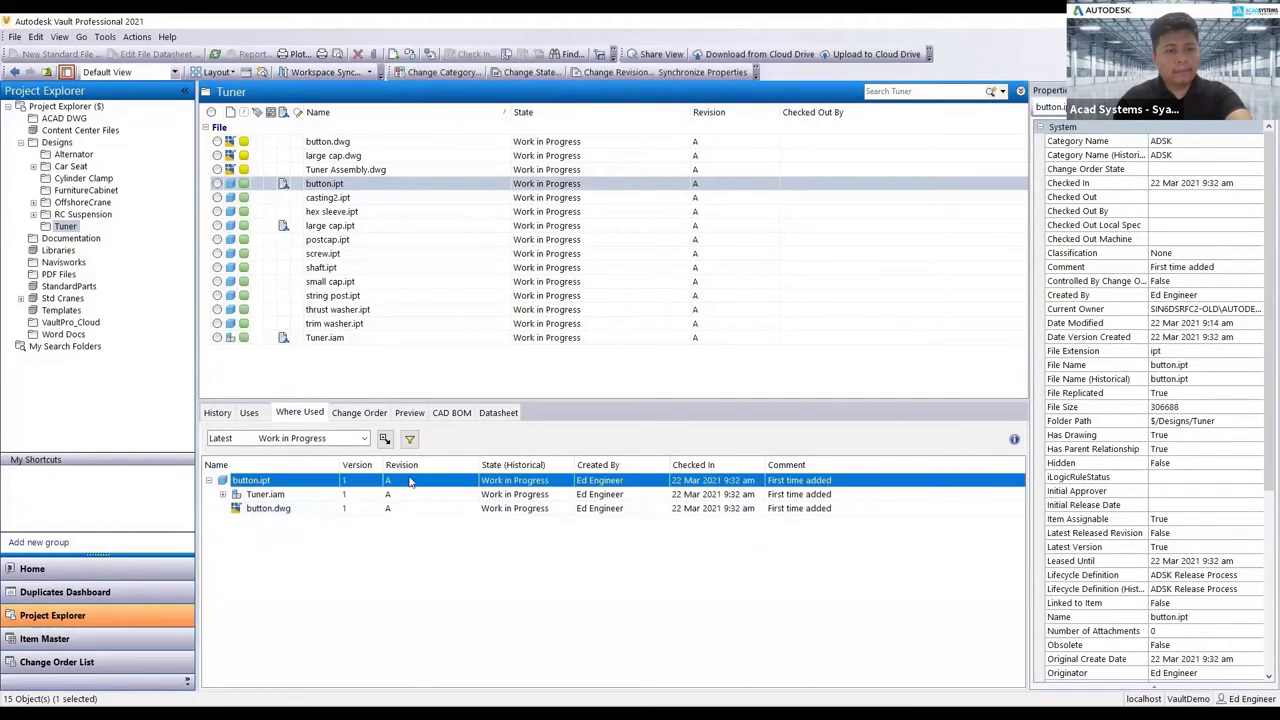
pyautogui.click(410, 413)
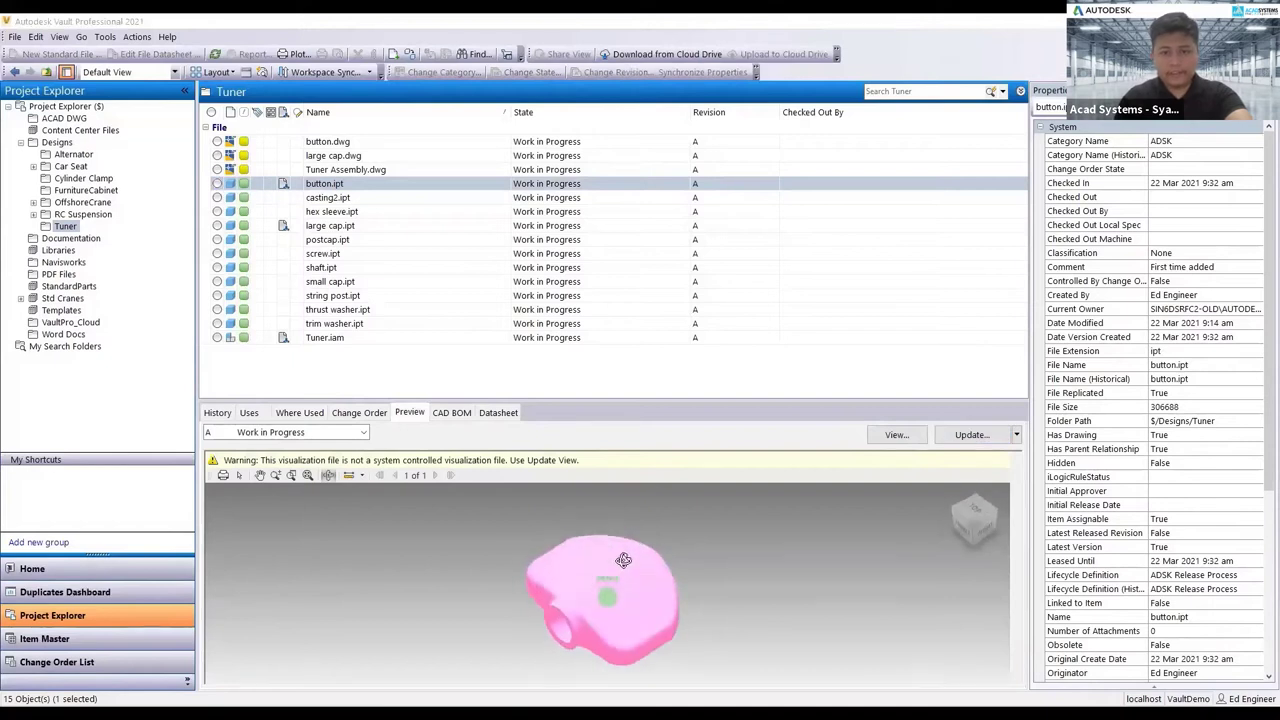
# Switch to Inventor and log out of the vault.
pyautogui.hotkey('alt', 'Tab')
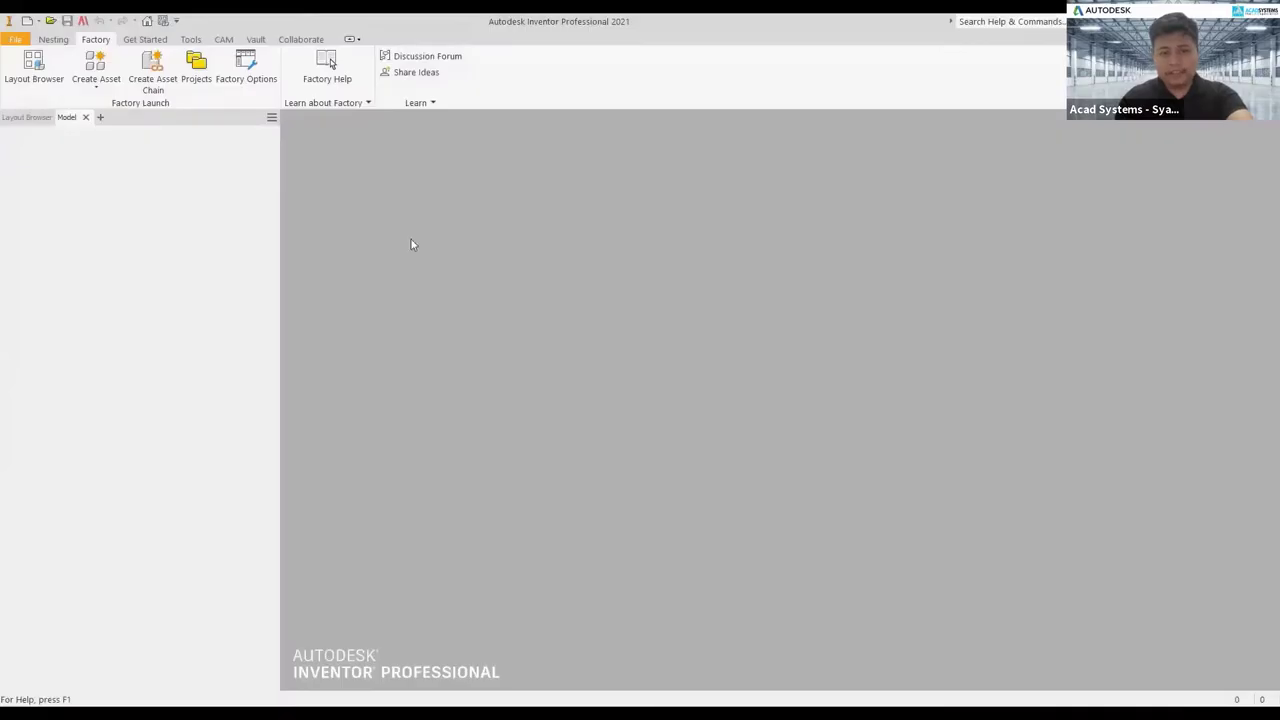
pyautogui.click(256, 39)
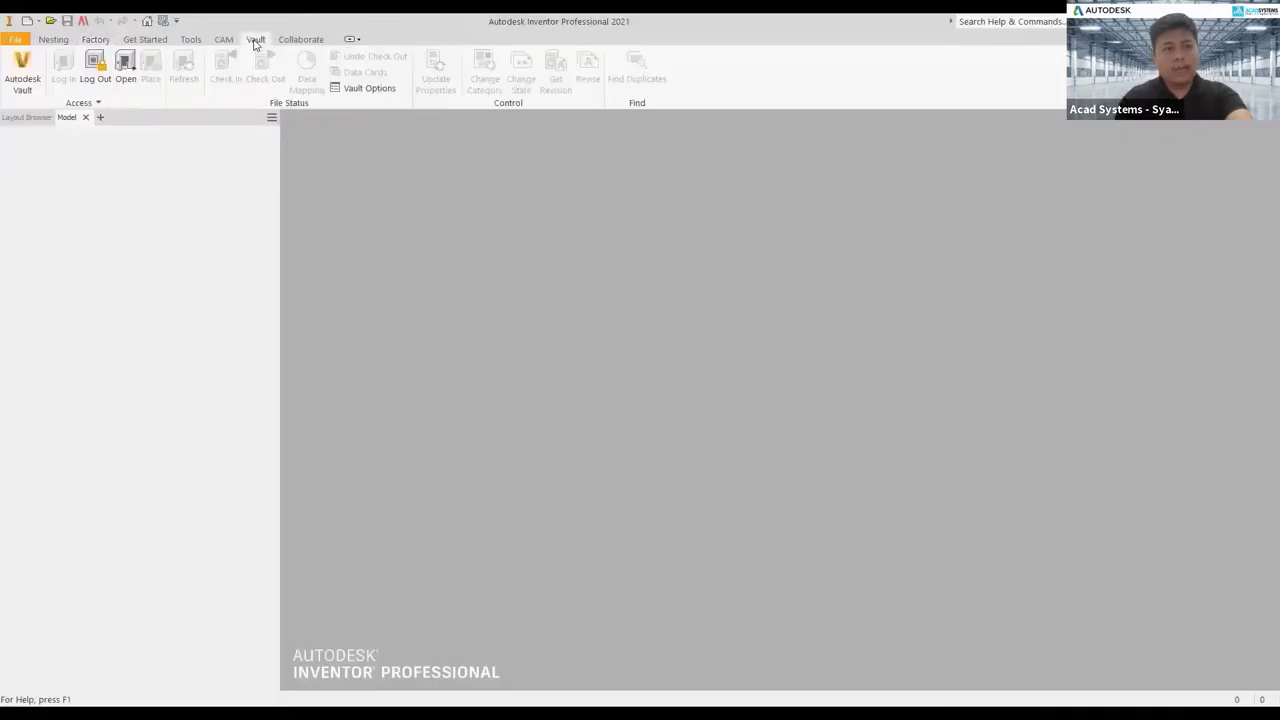
pyautogui.click(99, 79)
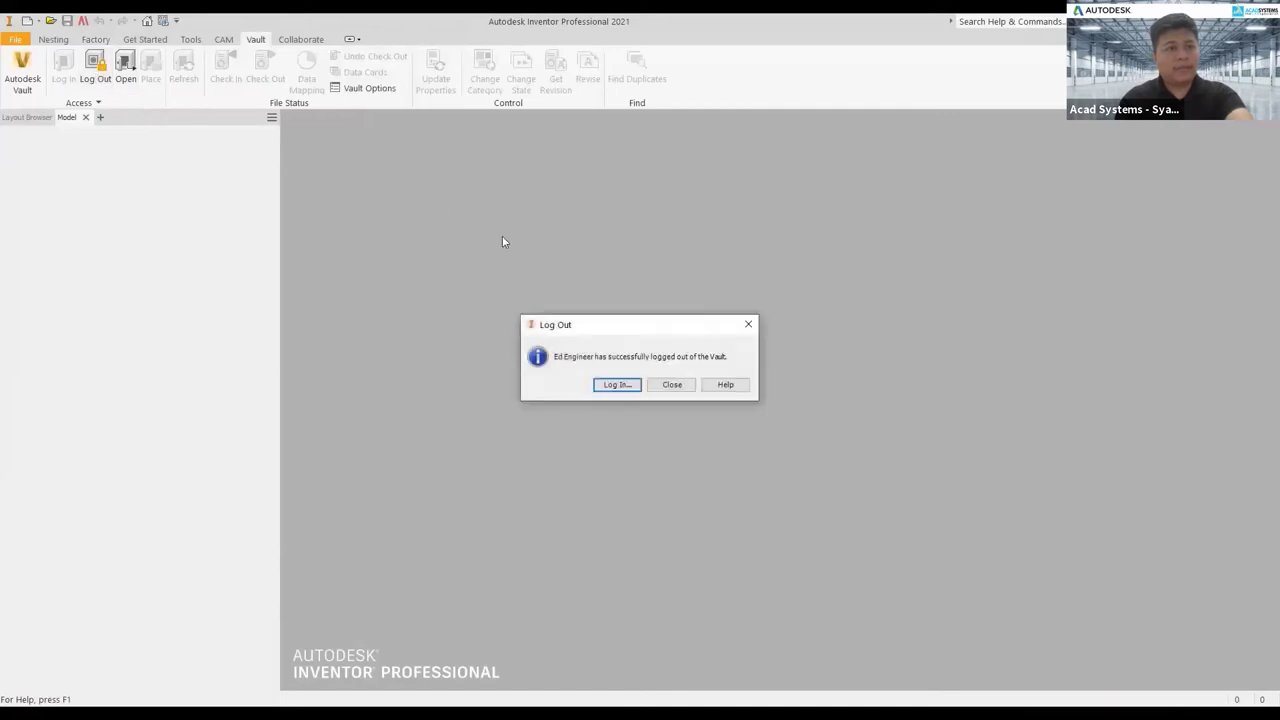
# Log in to the VaultDemo vault with the designer's user name and a blank password.
pyautogui.click(634, 388)
pyautogui.write('Dave Desi')
pyautogui.write('gner')
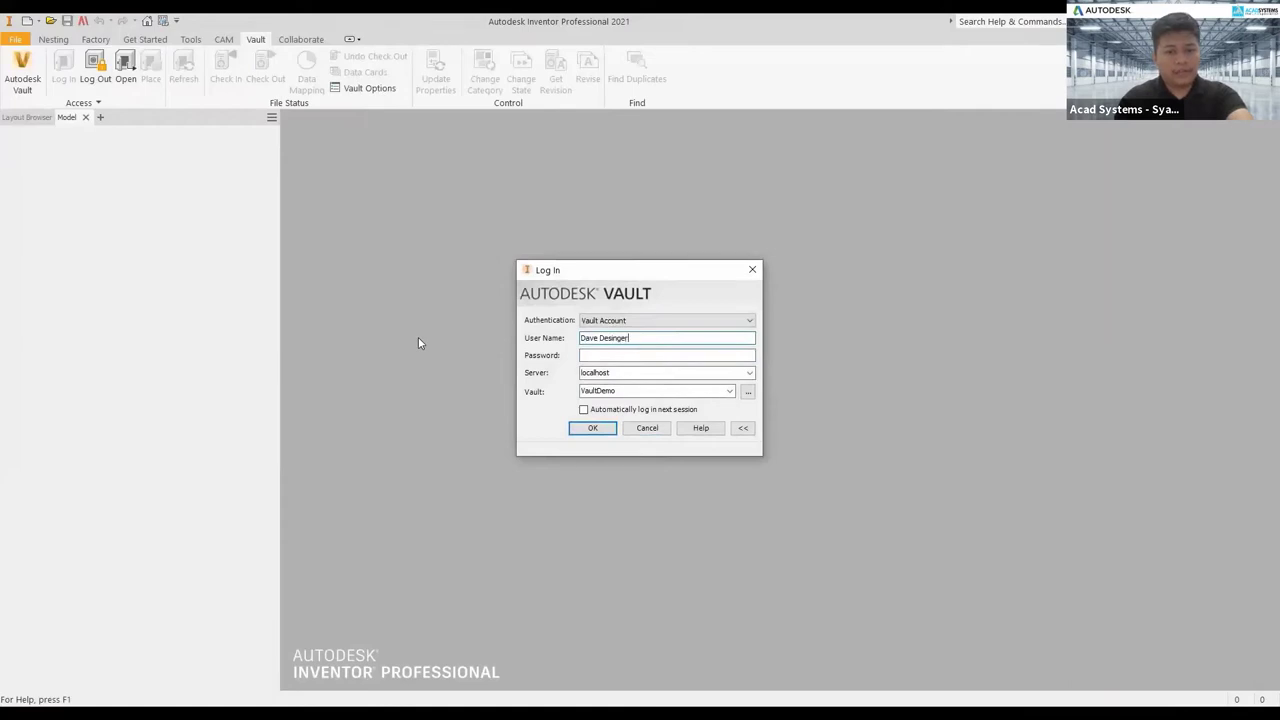
pyautogui.press('Return')
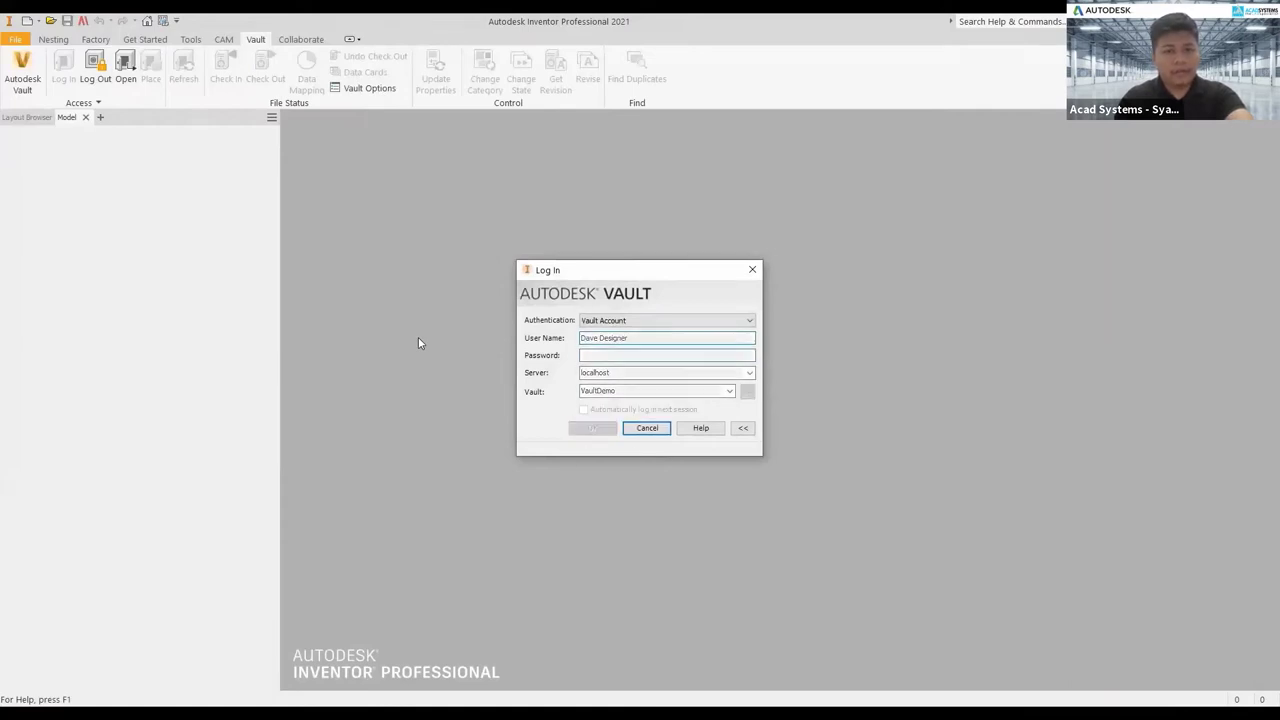
# Open Tuner.iam from the vault's Designs/Tuner folder as read-only.
pyautogui.click(124, 78)
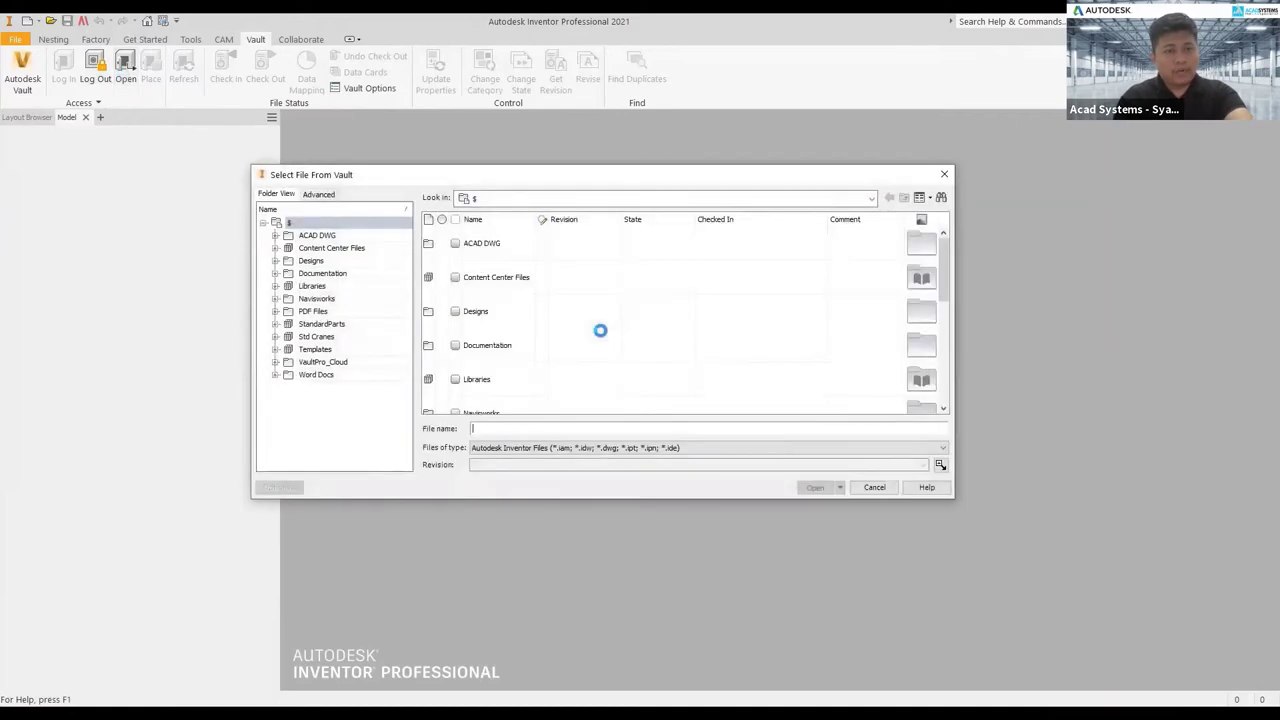
pyautogui.doubleClick(488, 311)
pyautogui.scroll(-2, 570, 322)
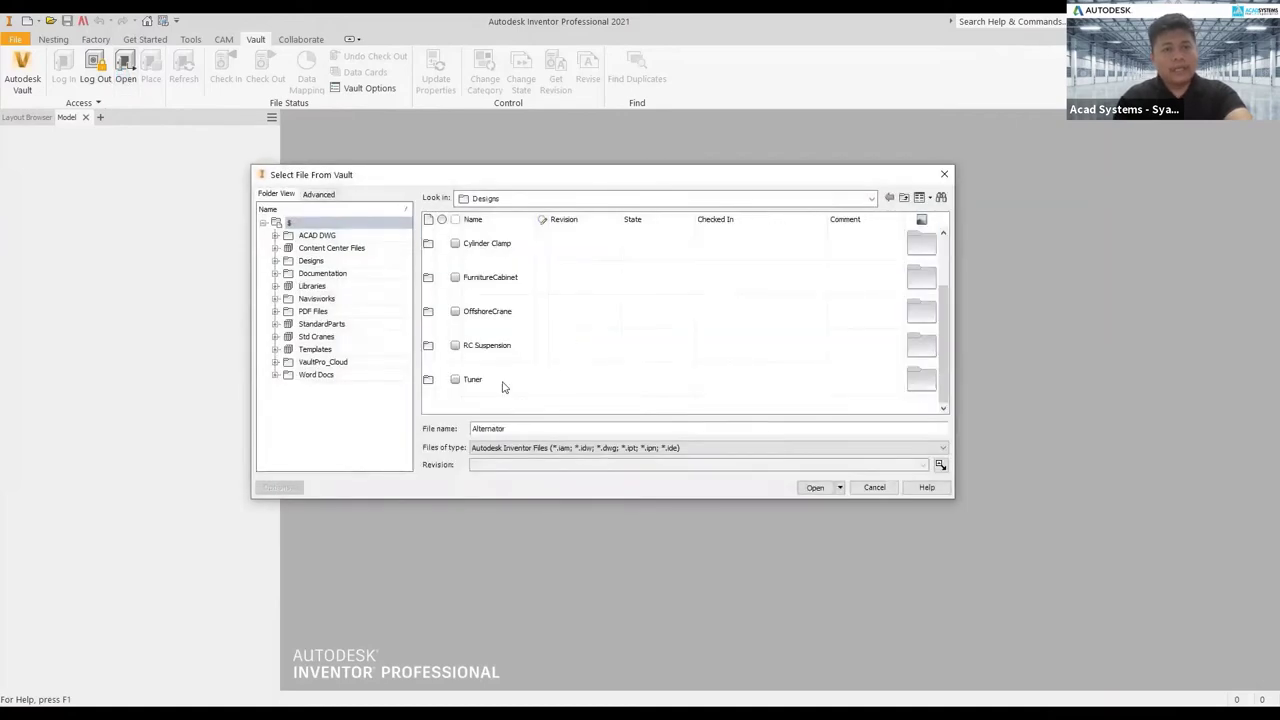
pyautogui.doubleClick(500, 383)
pyautogui.scroll(-3, 607, 365)
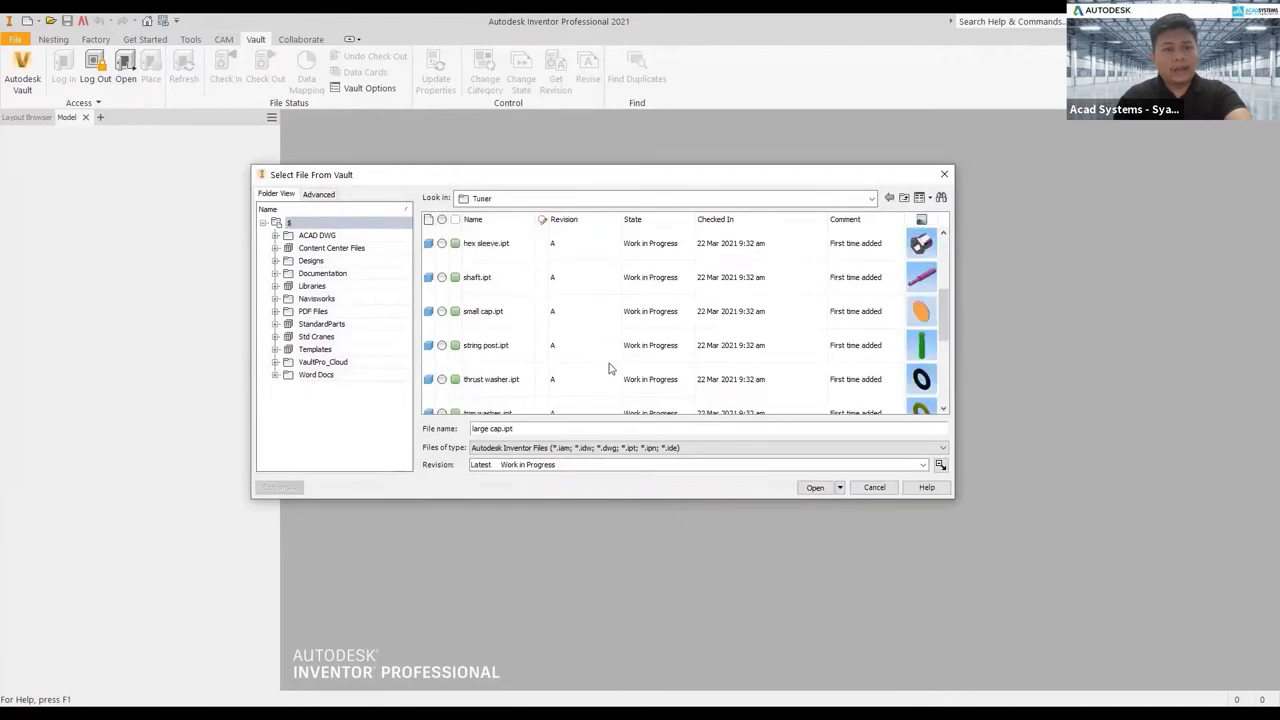
pyautogui.click(516, 290)
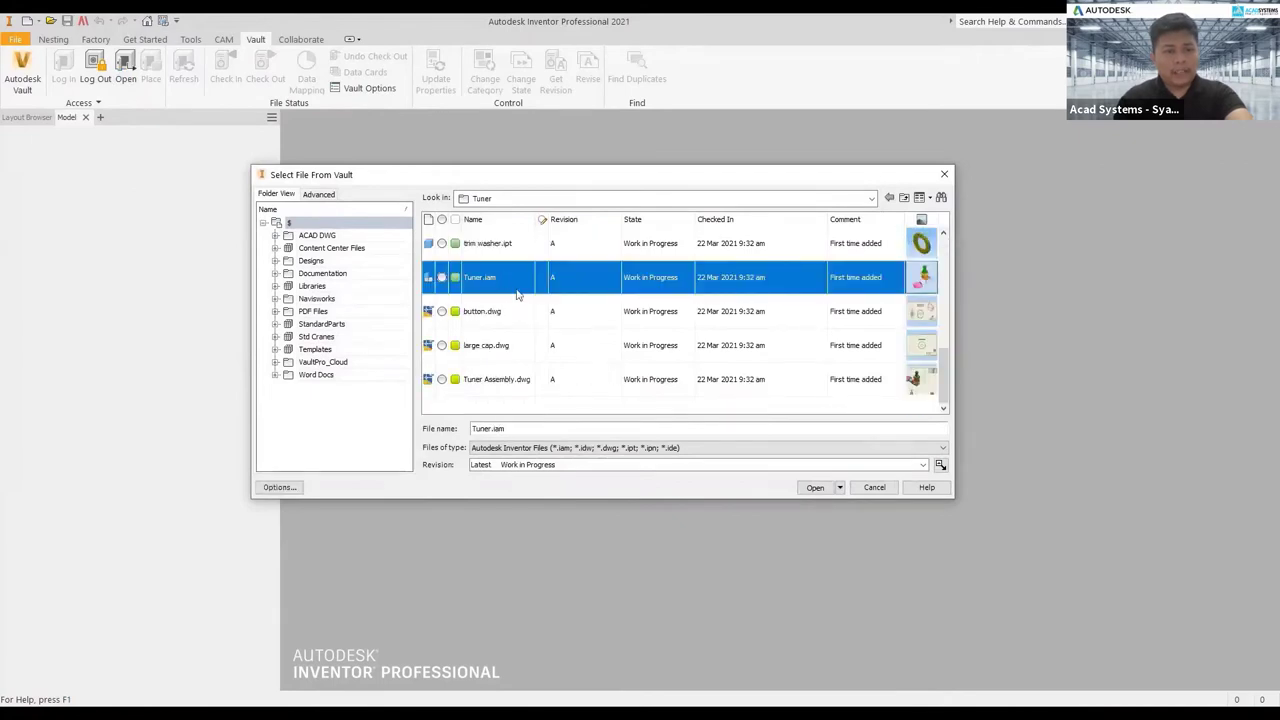
pyautogui.click(841, 488)
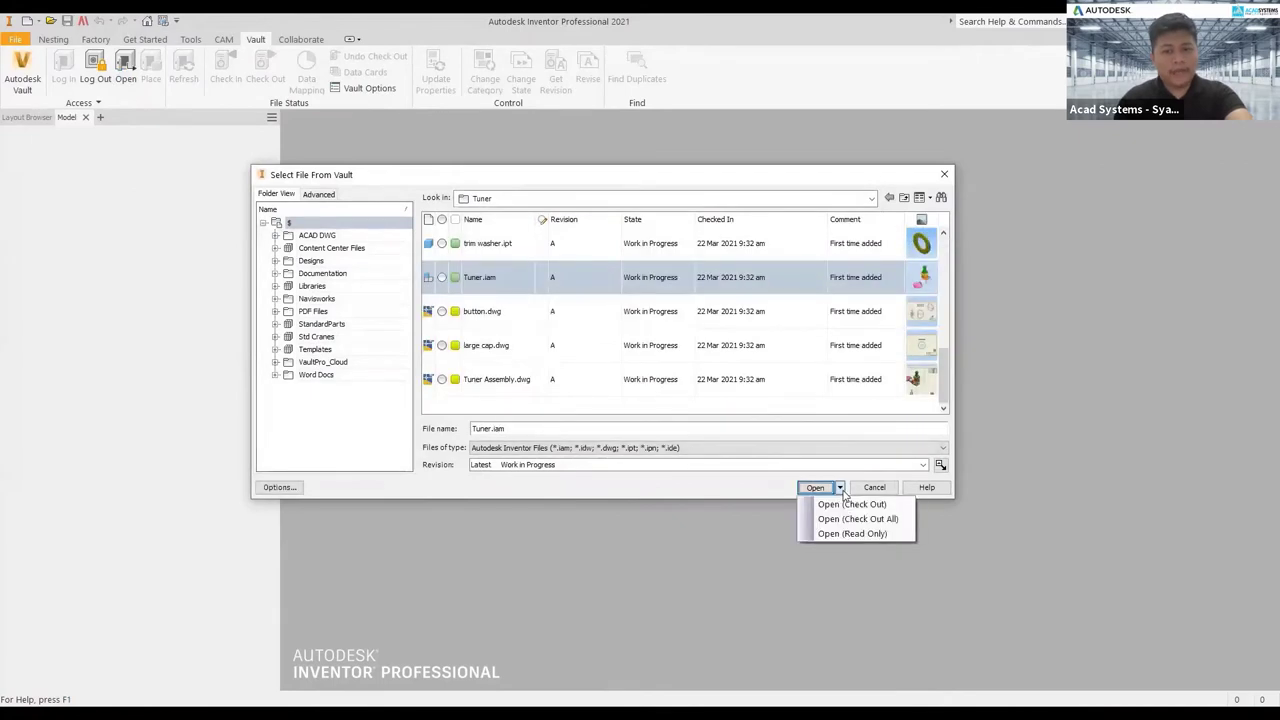
pyautogui.click(849, 534)
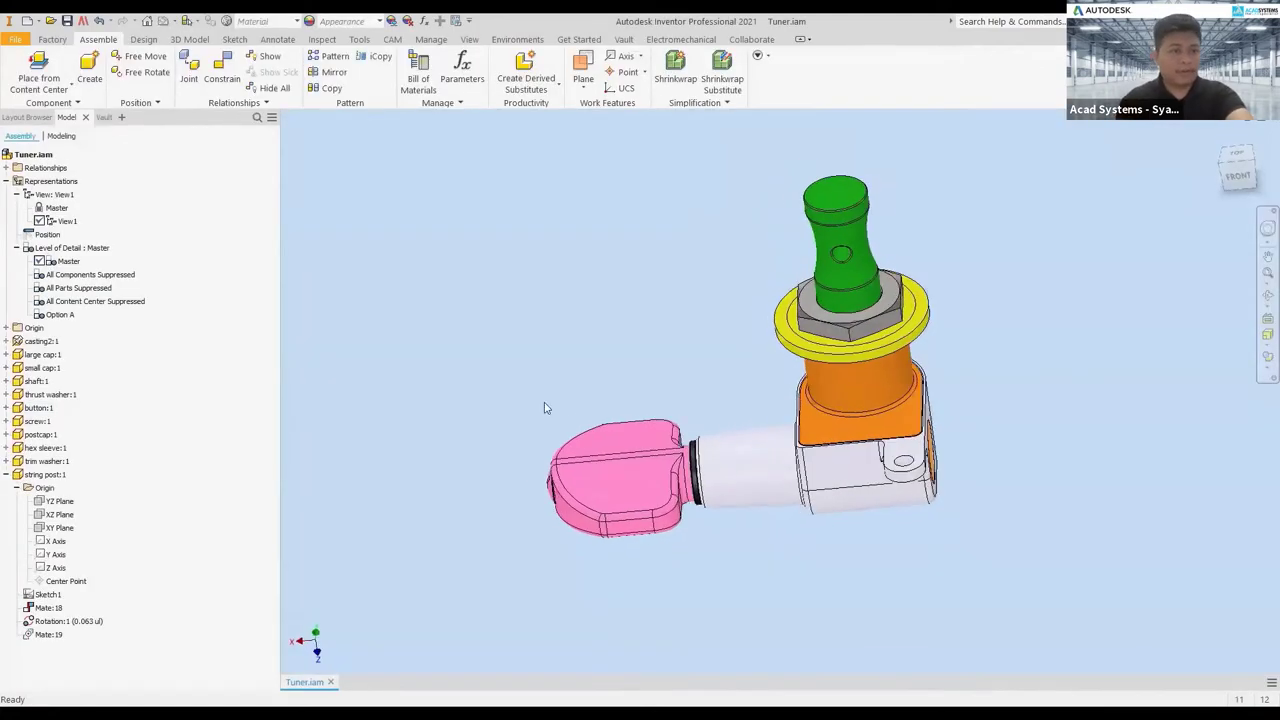
# Check out button.ipt with its parent Tuner.iam, keeping children and parents included, and update all out-of-date properties.
pyautogui.click(104, 117)
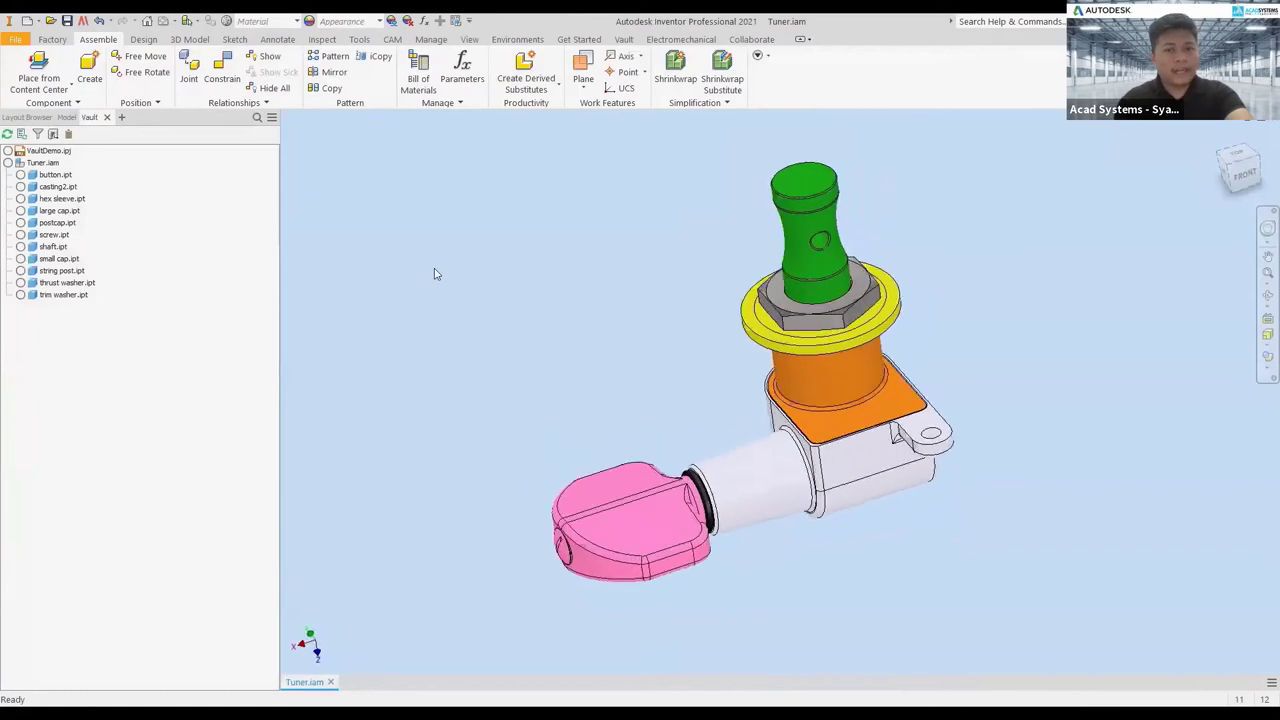
pyautogui.rightClick(57, 177)
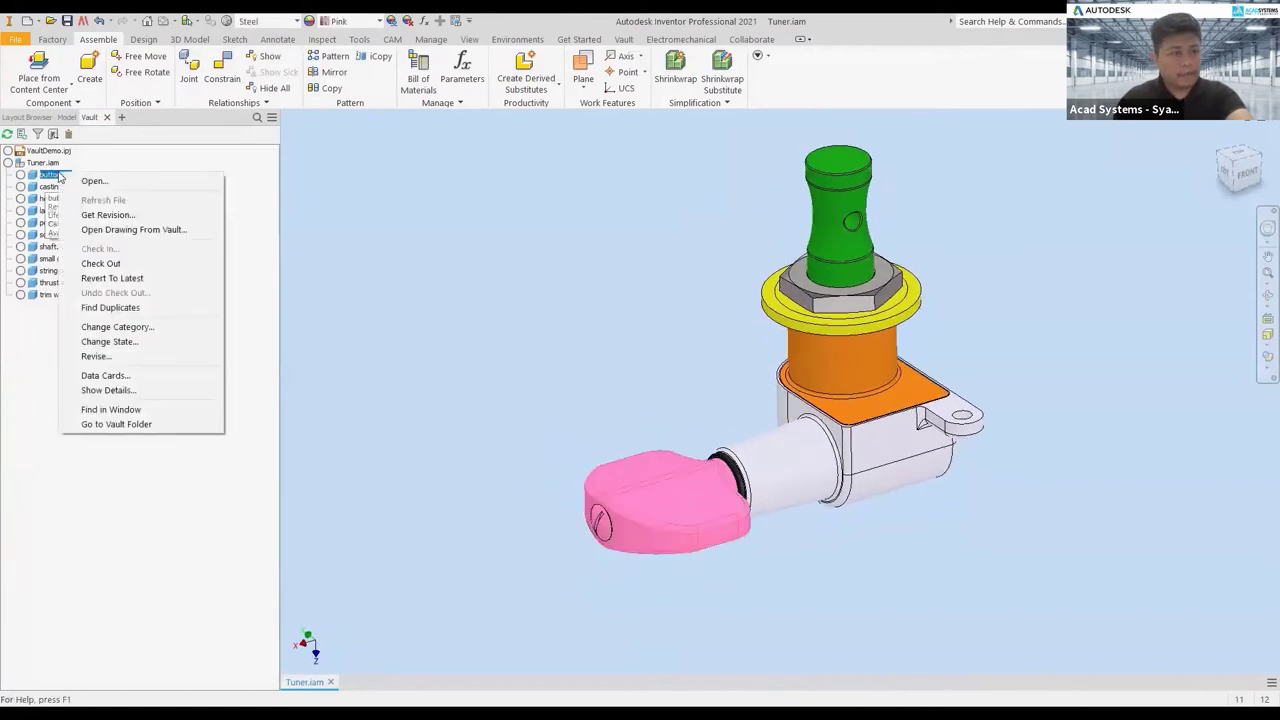
pyautogui.click(128, 264)
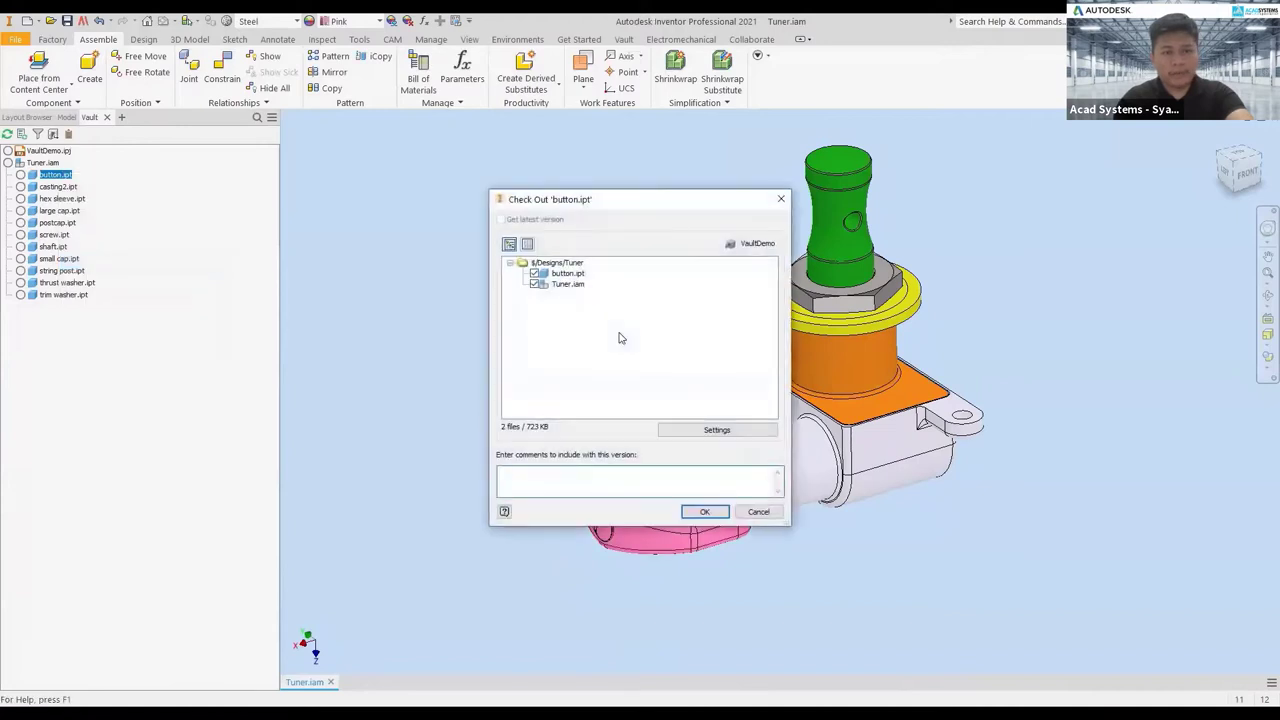
pyautogui.click(717, 429)
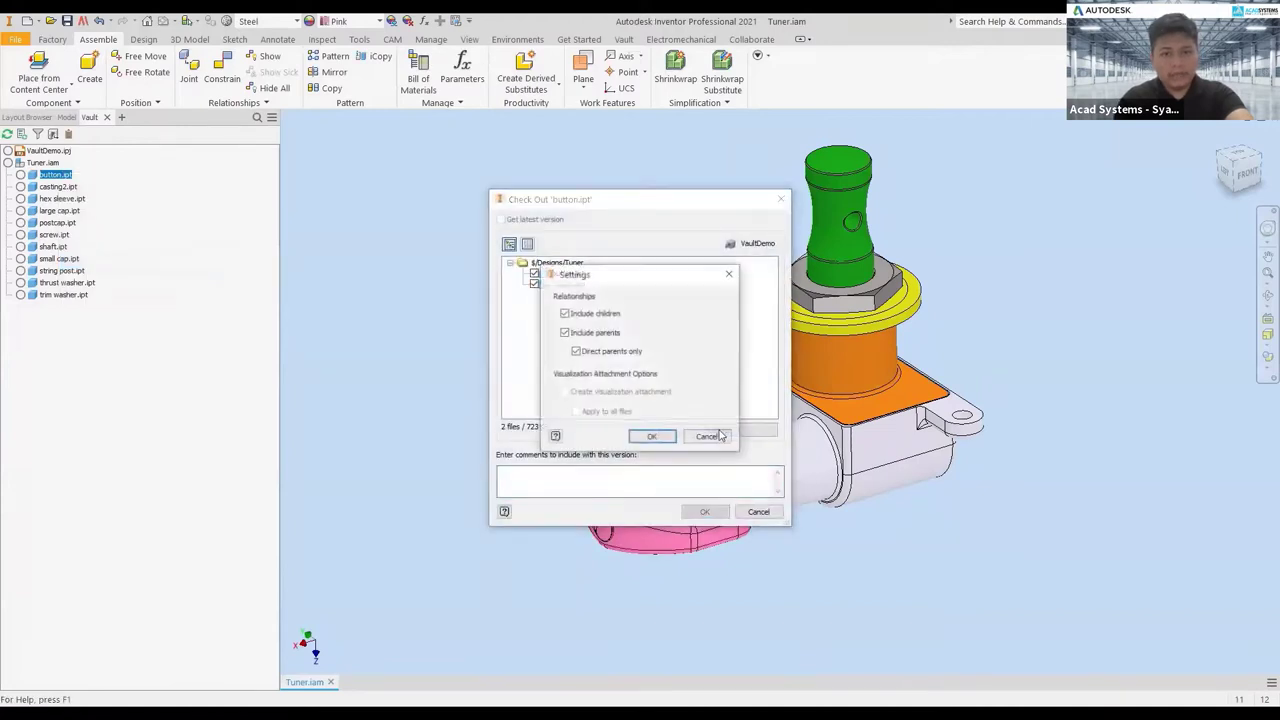
pyautogui.moveTo(613, 281); pyautogui.dragTo(925, 225)
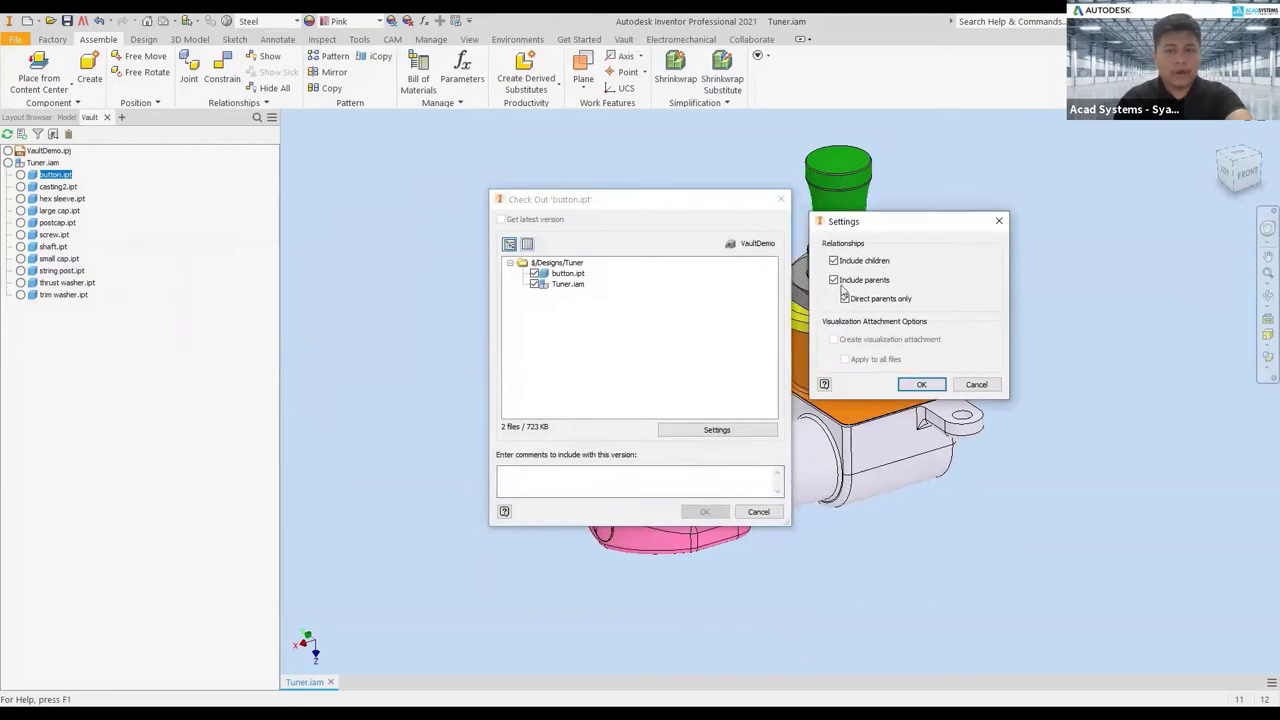
pyautogui.click(845, 296)
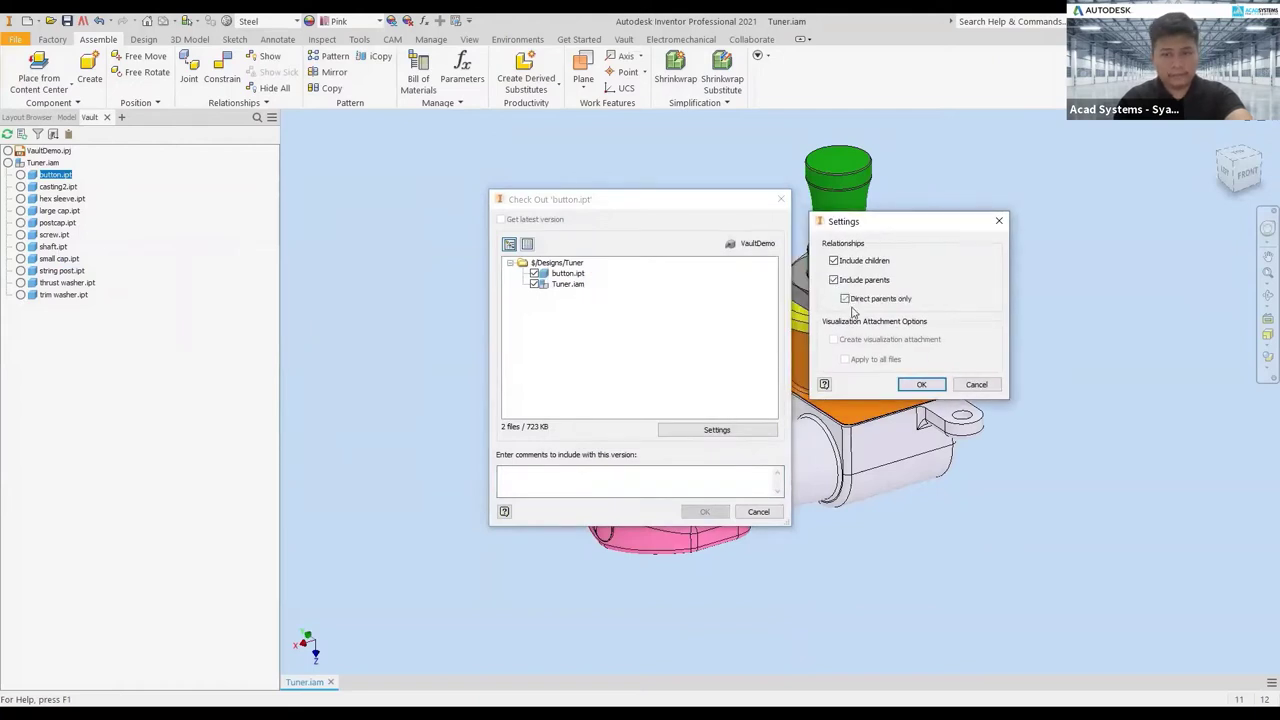
pyautogui.click(921, 386)
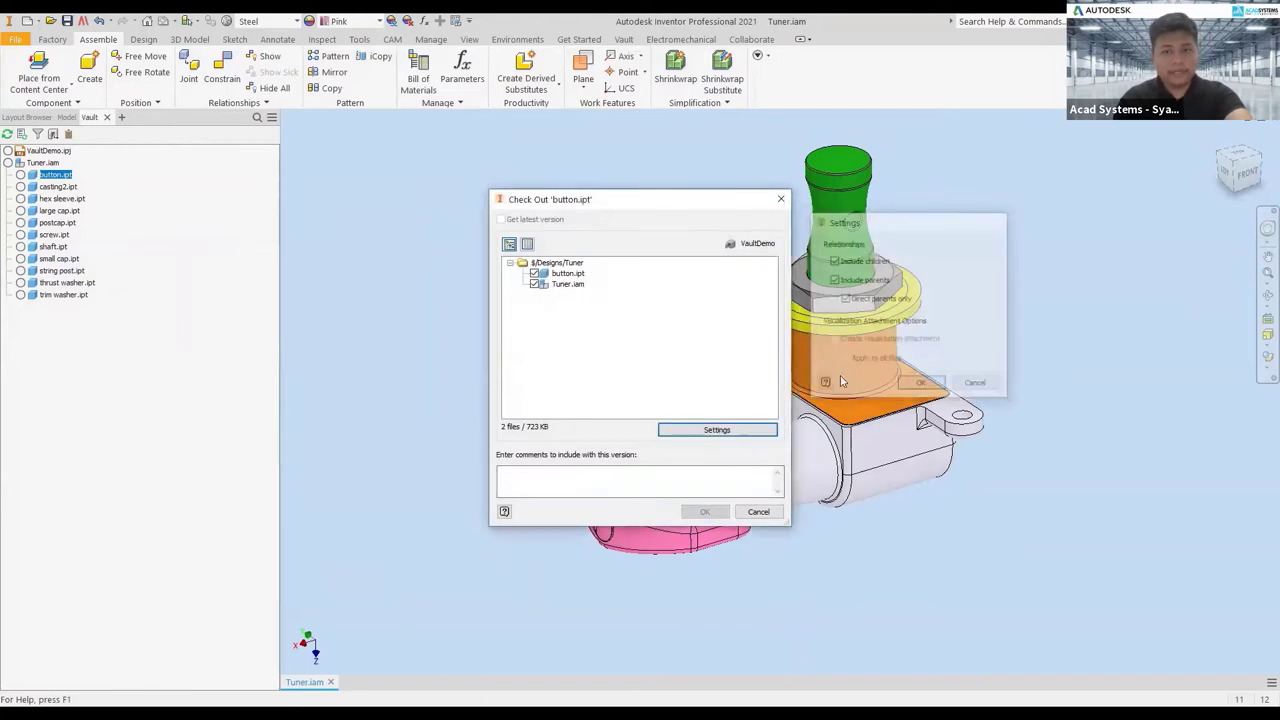
pyautogui.click(717, 432)
pyautogui.click(651, 436)
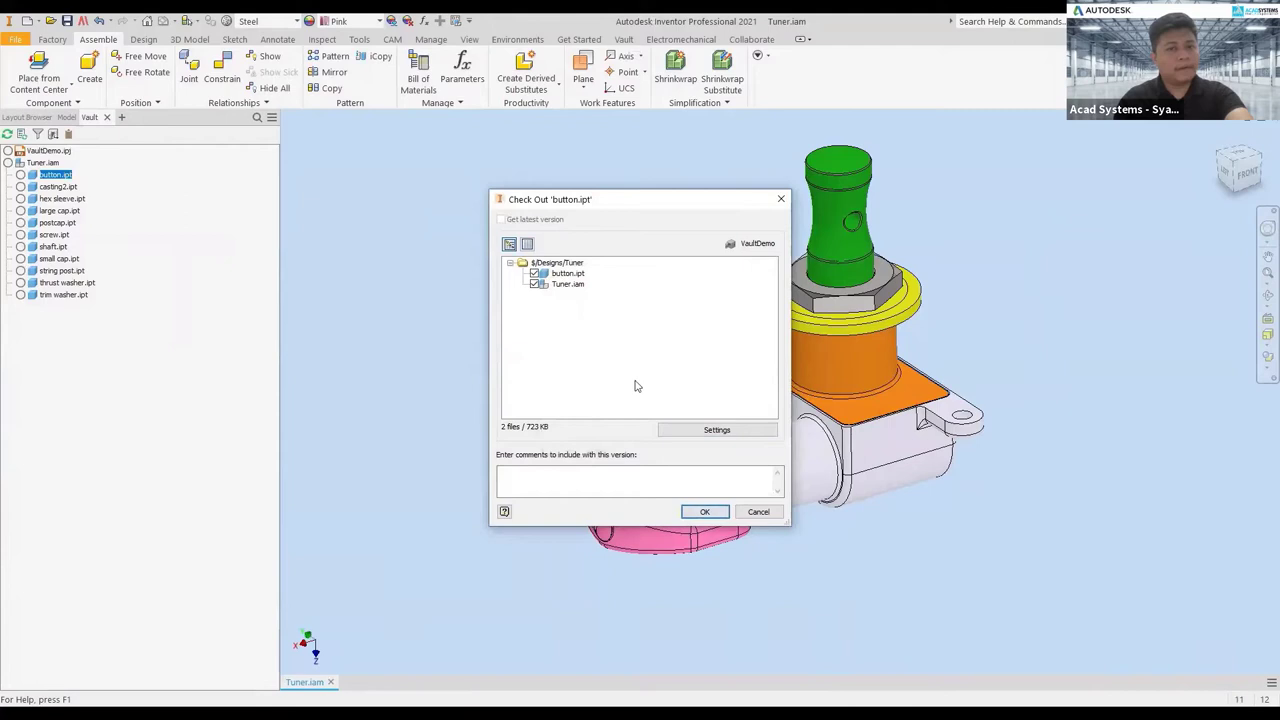
pyautogui.click(708, 514)
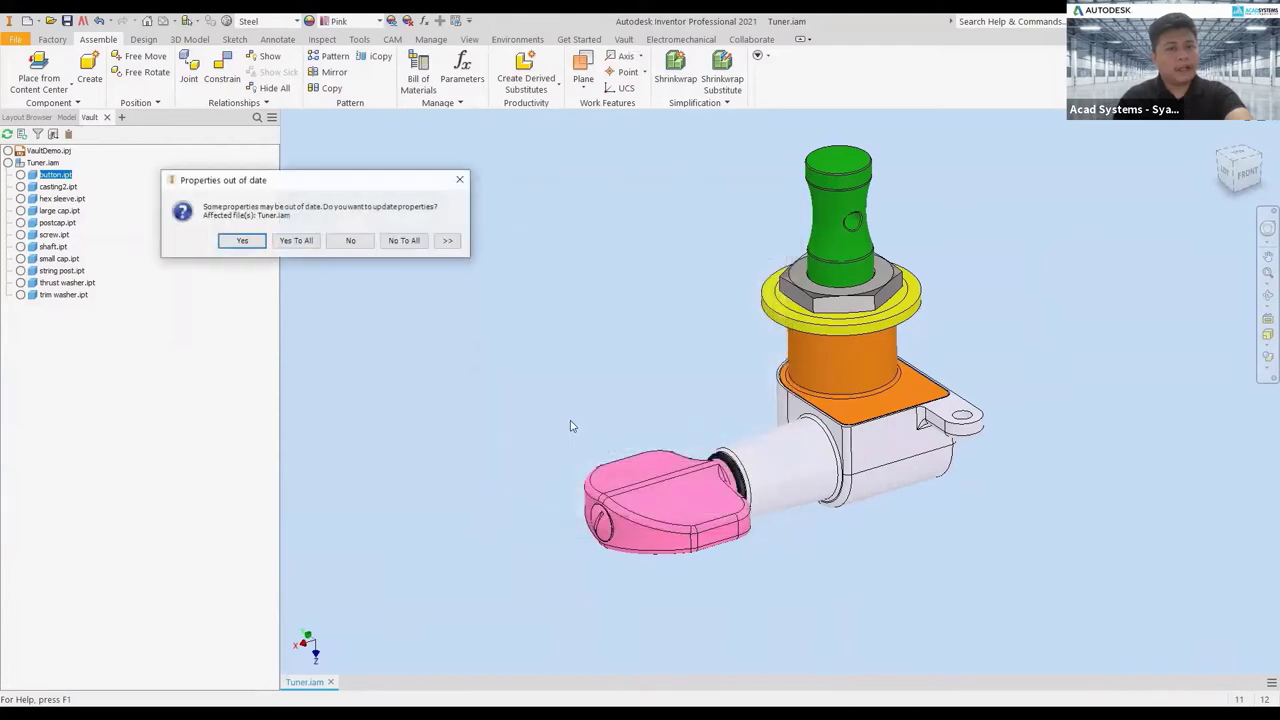
pyautogui.click(296, 240)
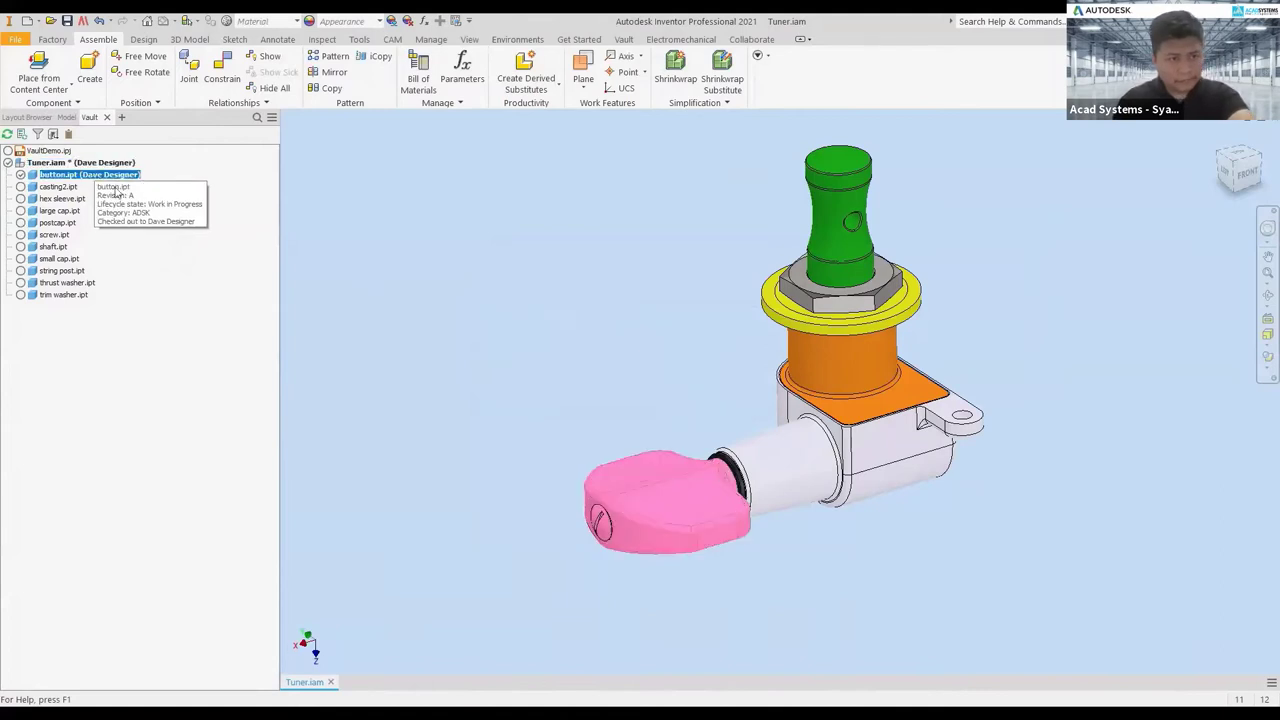
# Open button.ipt, move the End of Part marker below CUT_OUT and set the part's appearance to Red.
pyautogui.rightClick(684, 499)
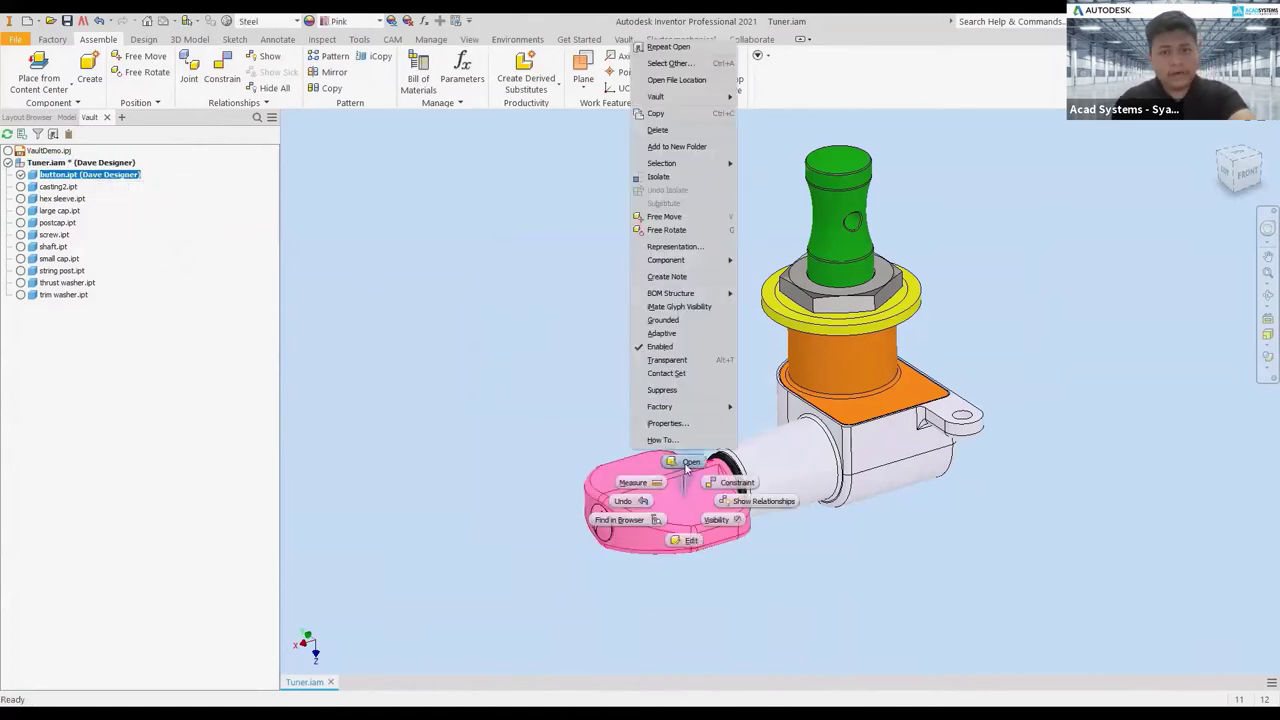
pyautogui.click(548, 378)
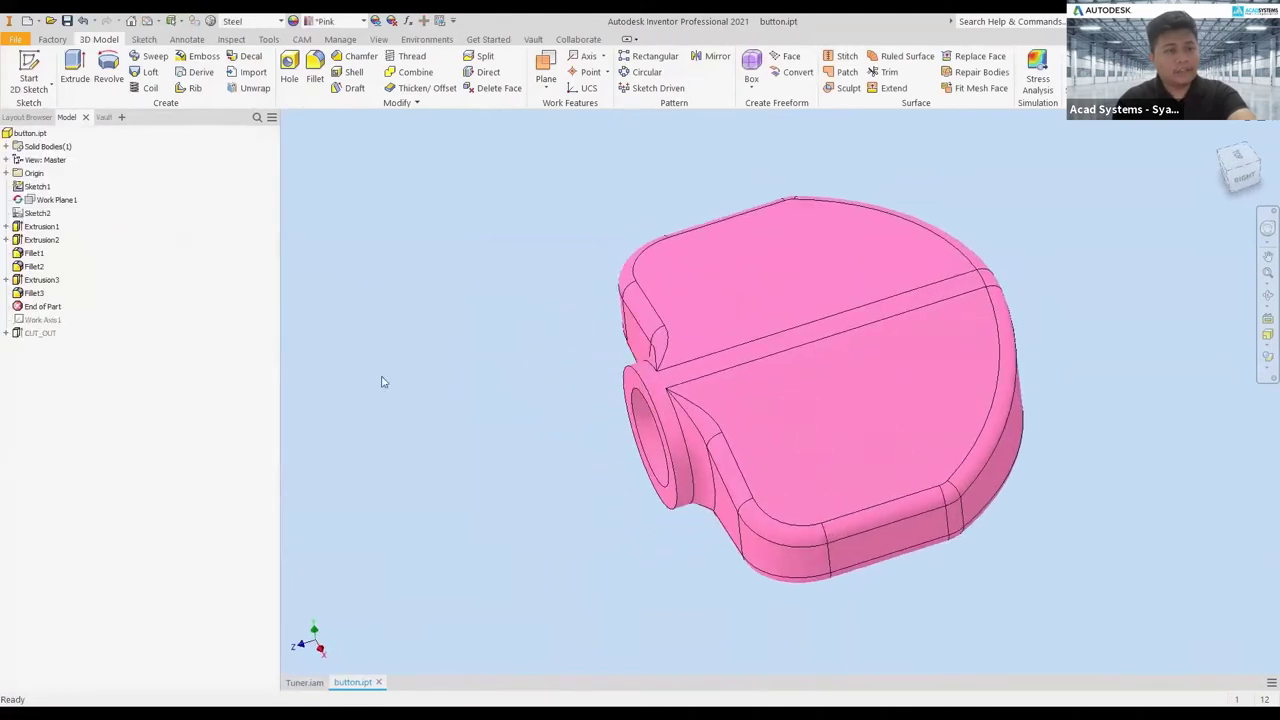
pyautogui.moveTo(42, 310); pyautogui.dragTo(42, 341)
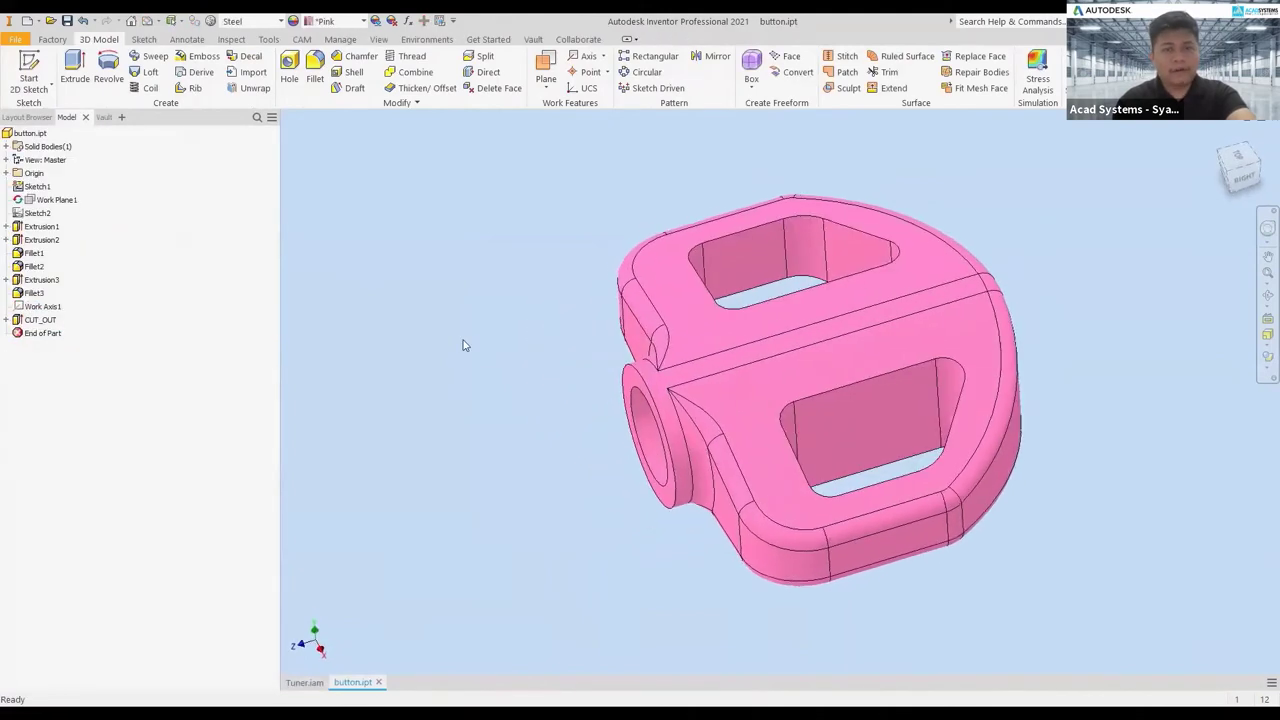
pyautogui.click(362, 21)
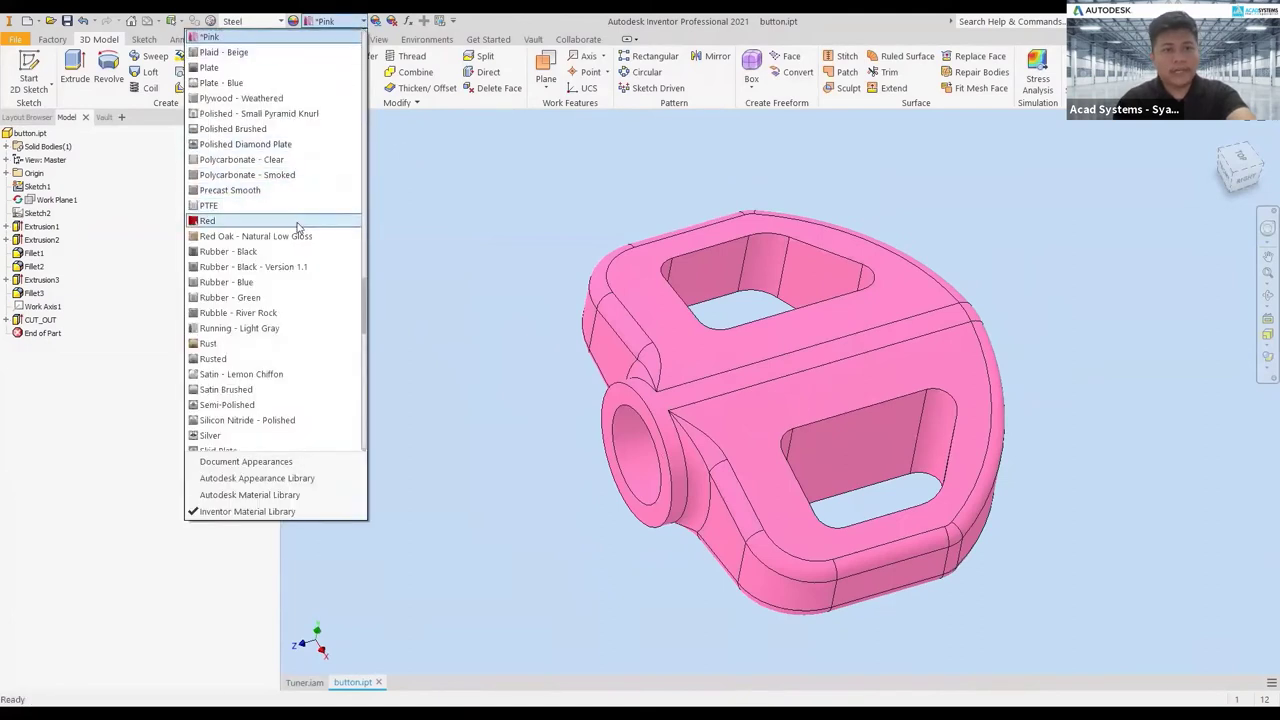
pyautogui.click(250, 220)
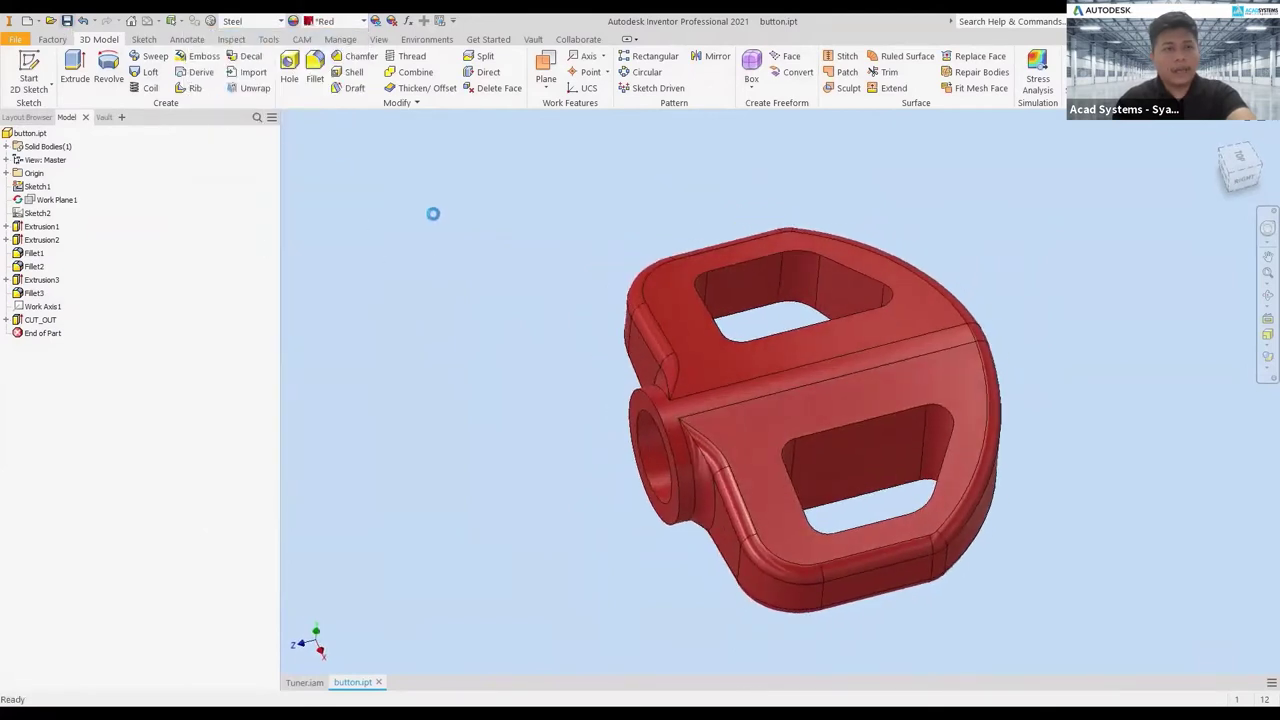
# Open the drawing of button.ipt and check out button.dwg for editing.
pyautogui.rightClick(30, 132)
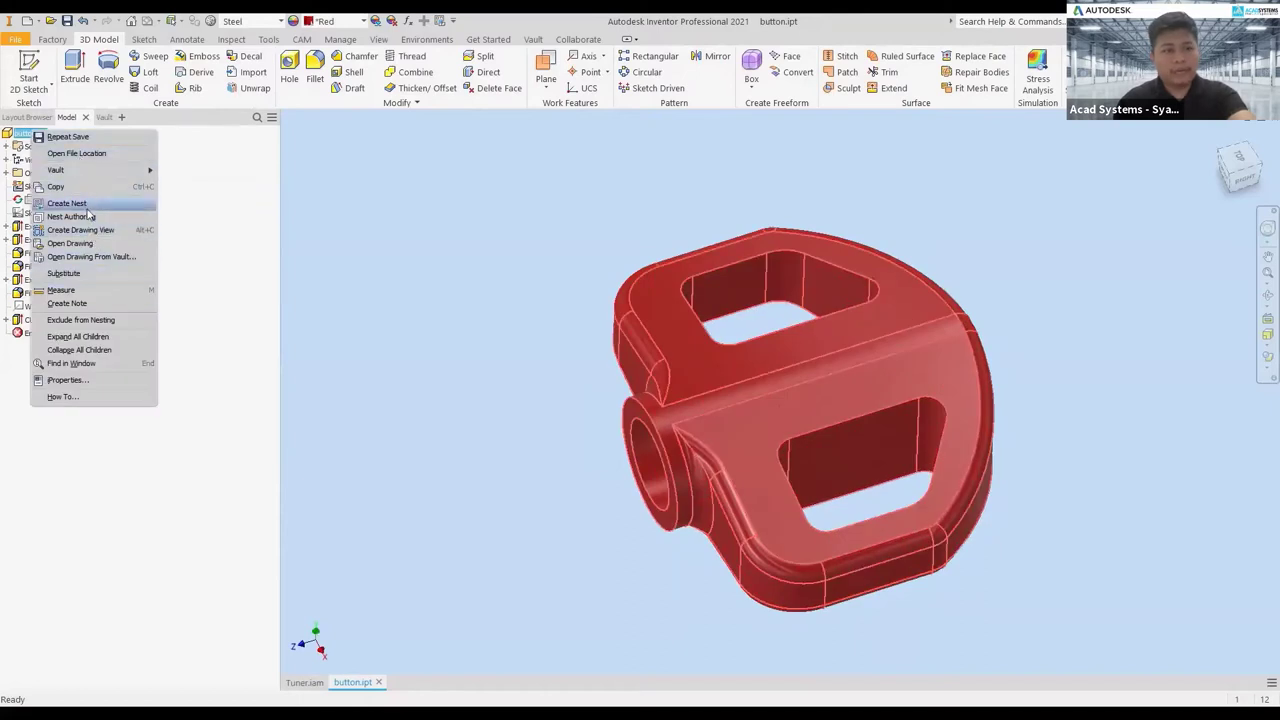
pyautogui.click(80, 244)
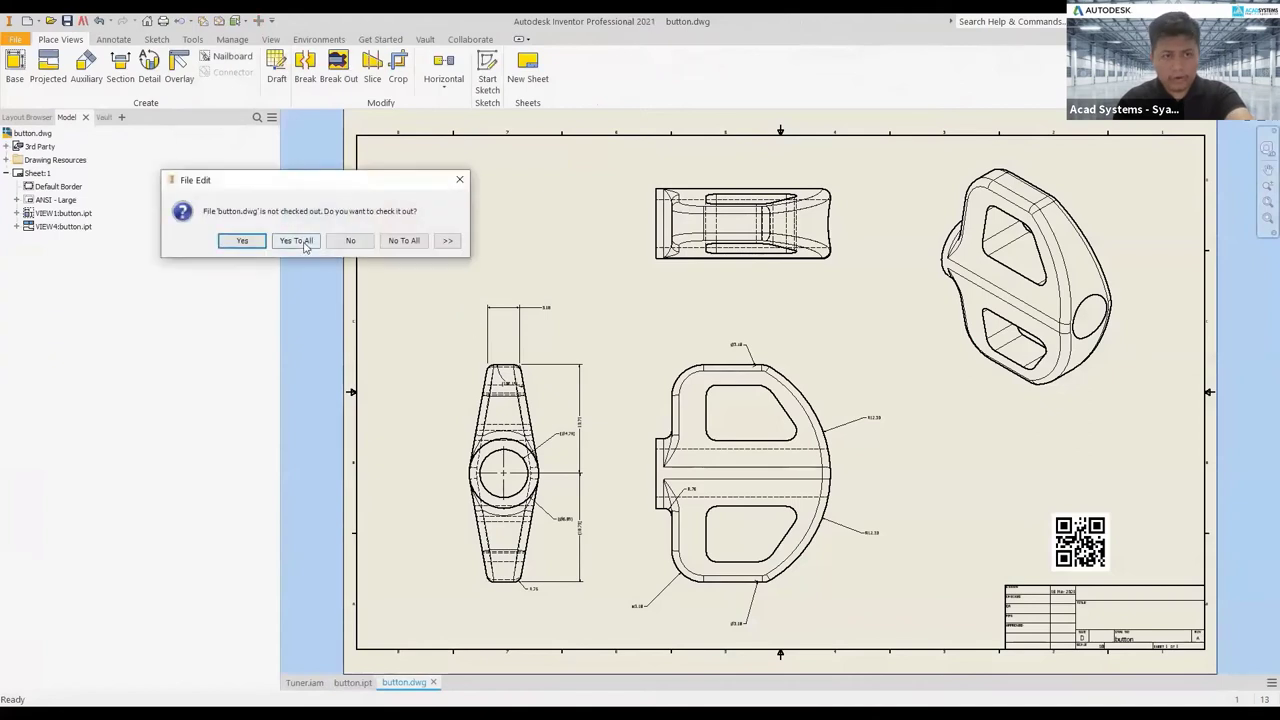
pyautogui.click(297, 241)
# Dimension the upper cutout's height and its corner radius in the button's front view and save the drawing.
pyautogui.scroll(3, 762, 426)
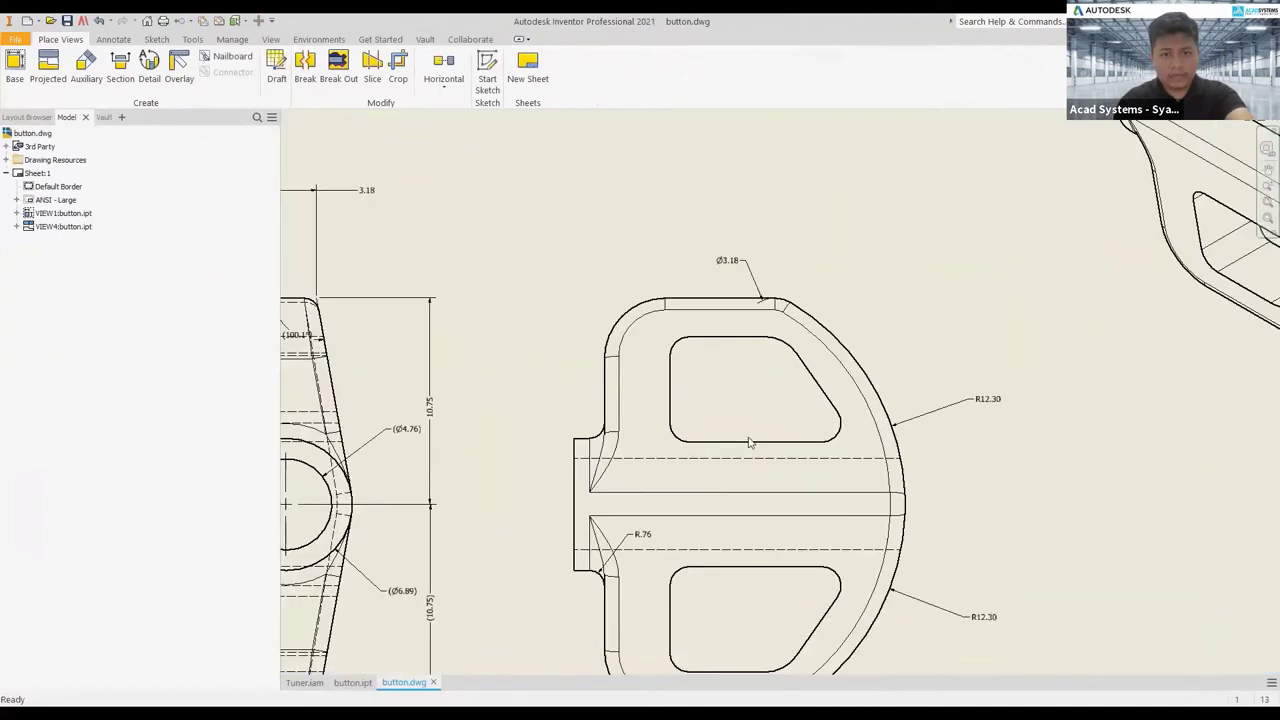
pyautogui.press('d')
pyautogui.click(745, 338)
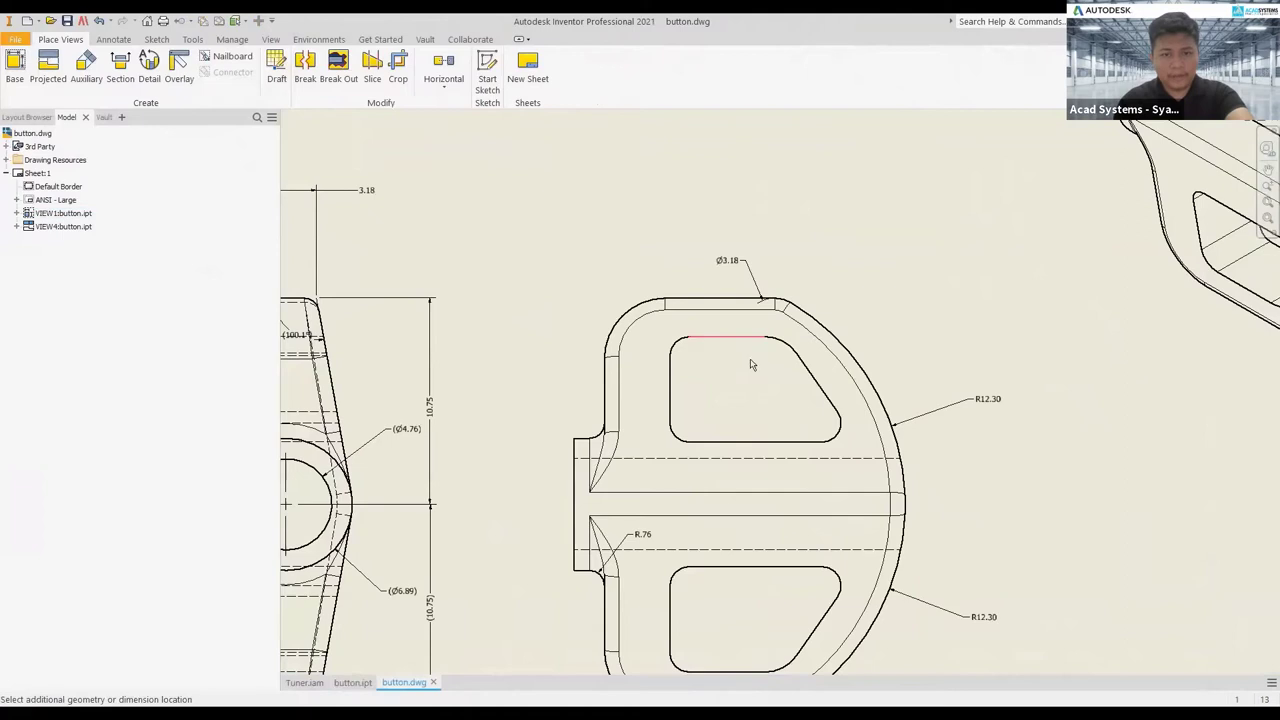
pyautogui.click(766, 443)
pyautogui.click(526, 390)
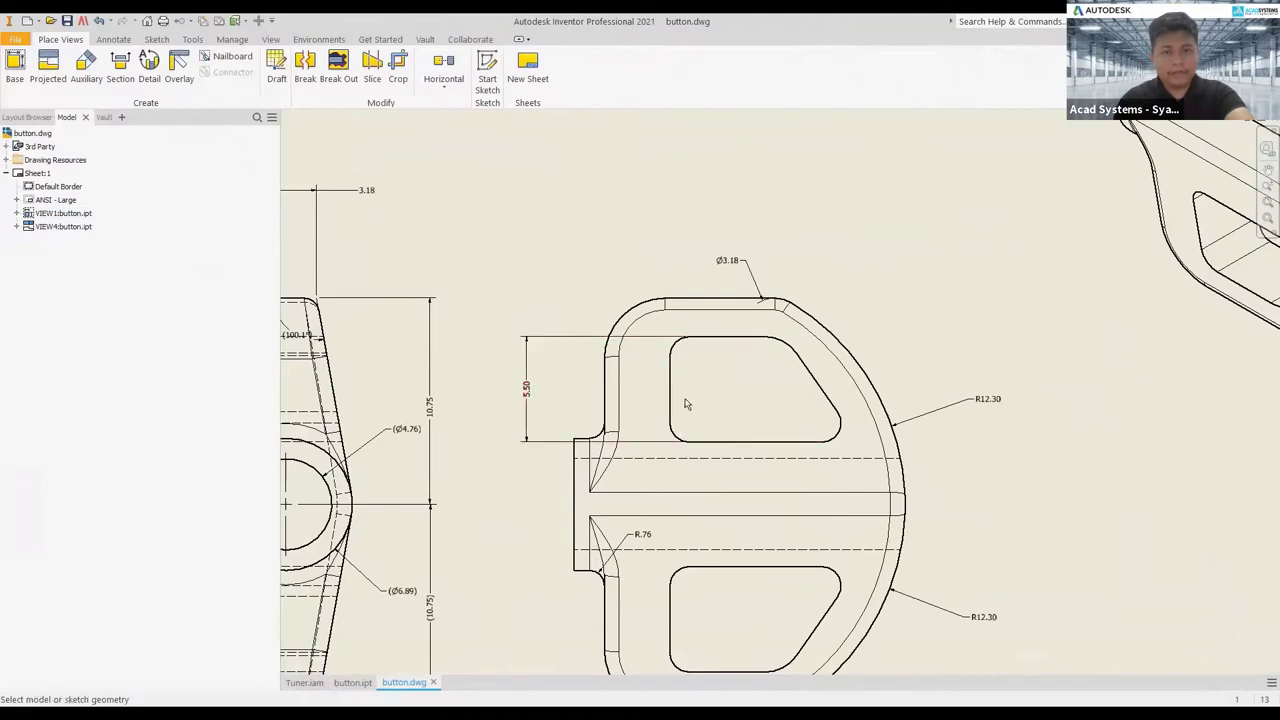
pyautogui.click(676, 341)
pyautogui.click(577, 277)
pyautogui.scroll(-3, 685, 254)
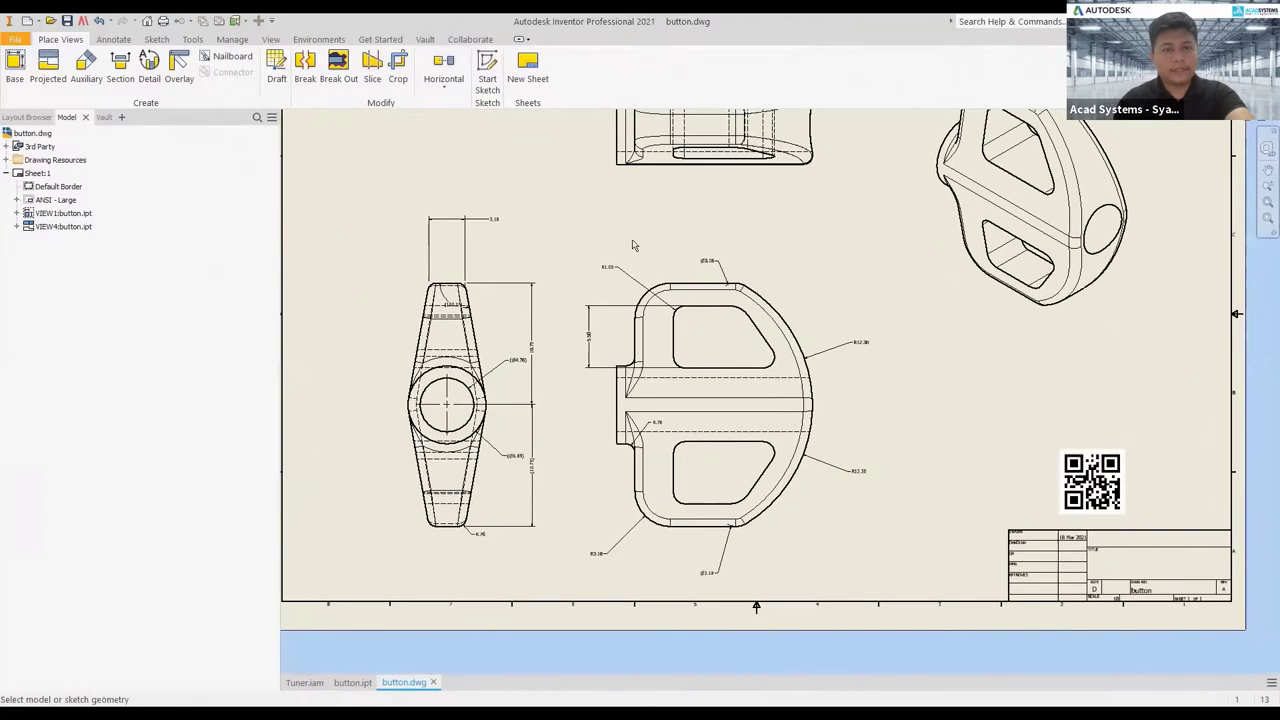
pyautogui.click(67, 21)
# Check button.dwg and button.ipt in to the vault after reviewing the check-in settings, without keeping the files checked out.
pyautogui.click(103, 118)
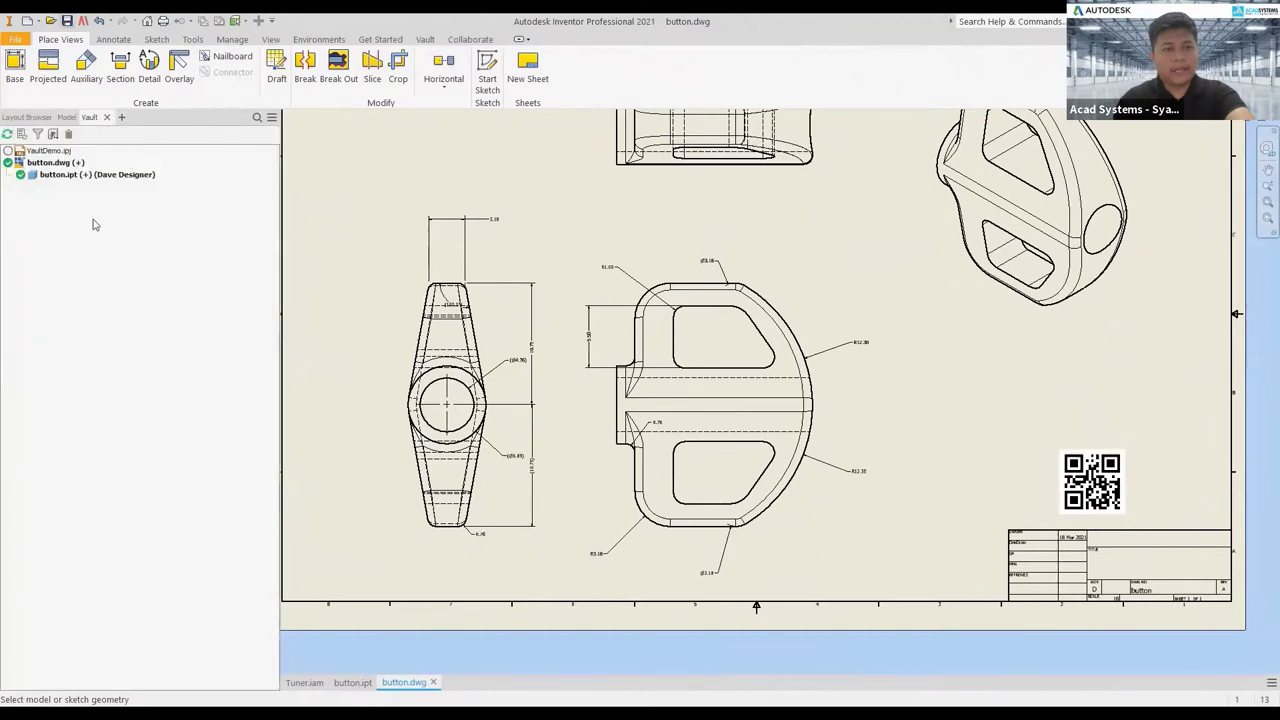
pyautogui.click(44, 164)
pyautogui.rightClick(44, 168)
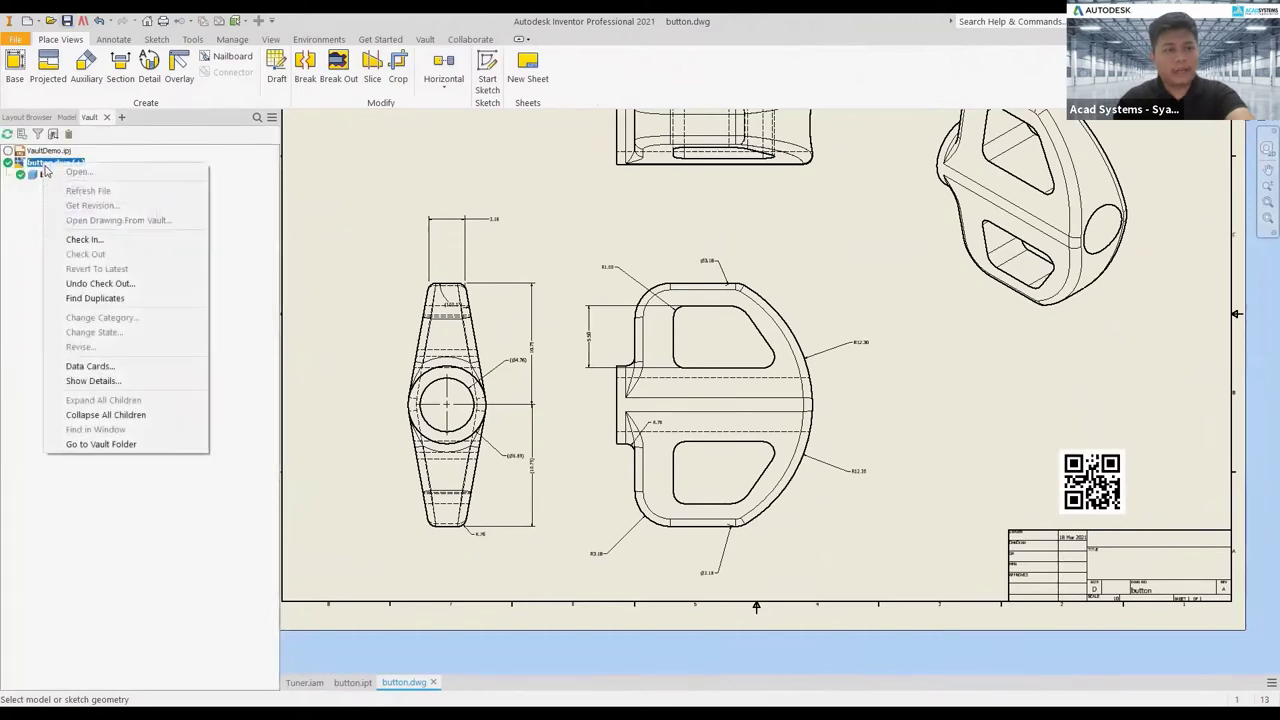
pyautogui.click(120, 240)
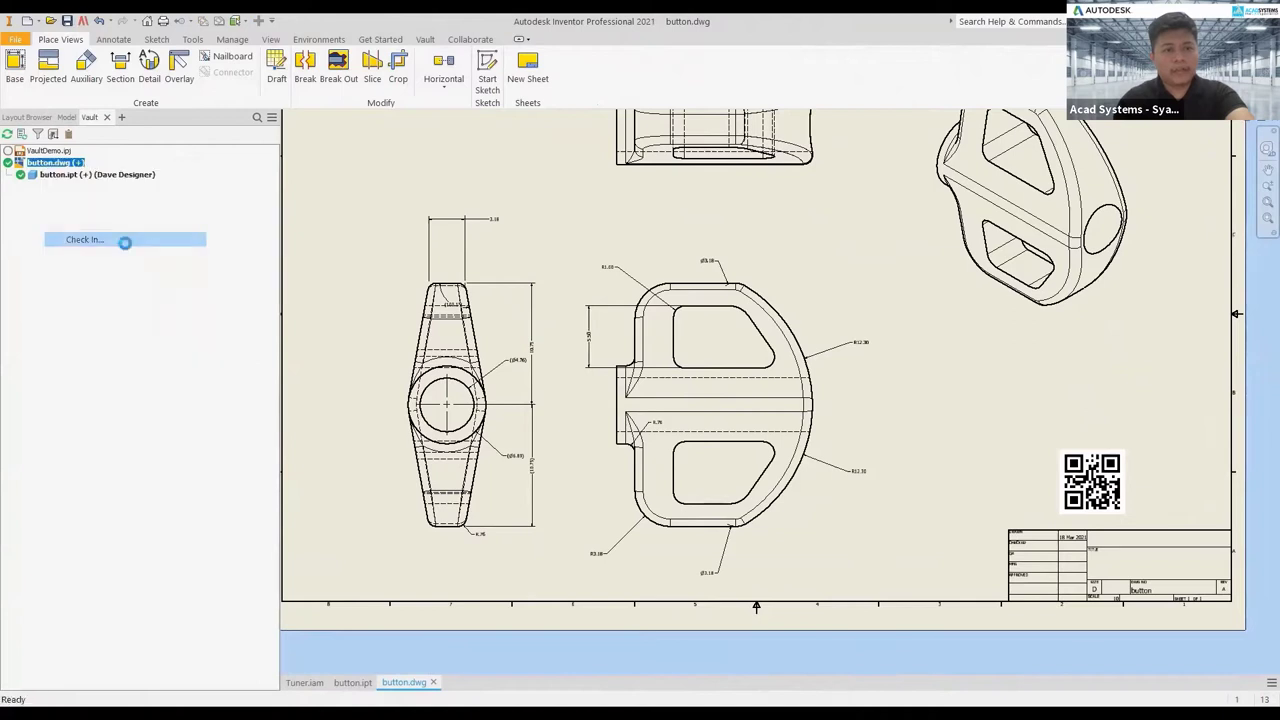
pyautogui.click(621, 419)
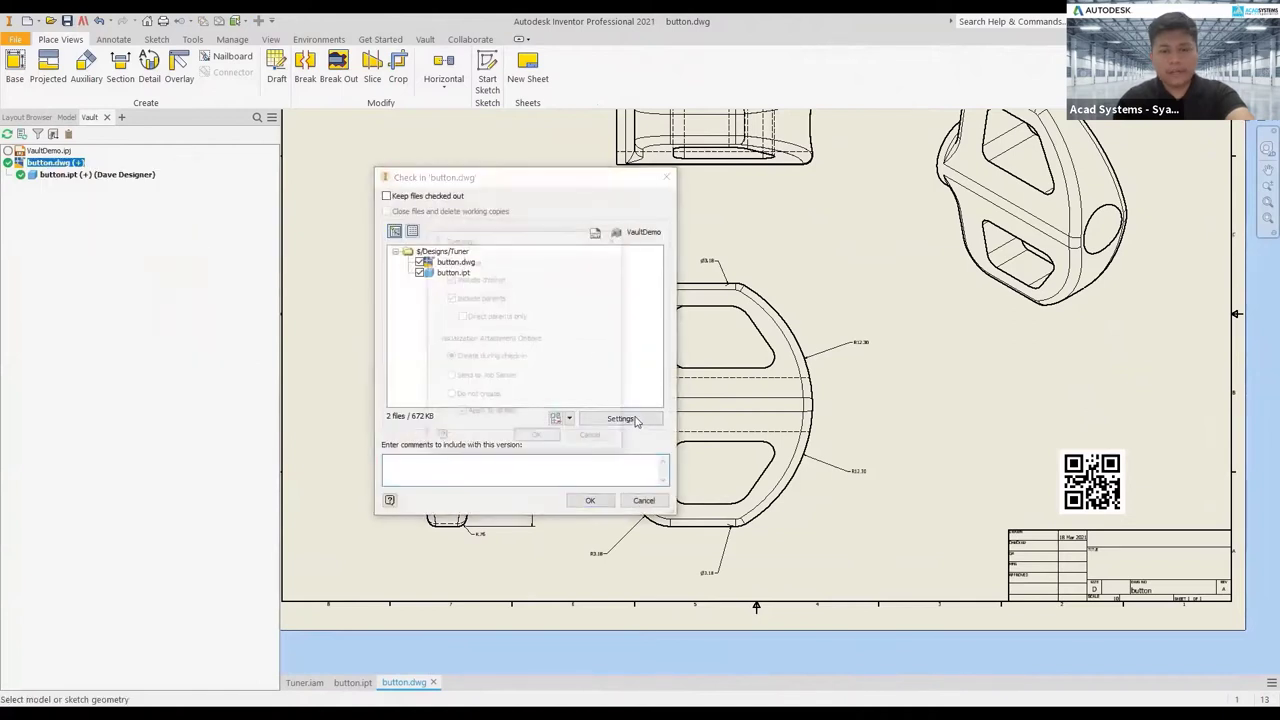
pyautogui.moveTo(535, 240); pyautogui.dragTo(814, 206)
pyautogui.click(818, 404)
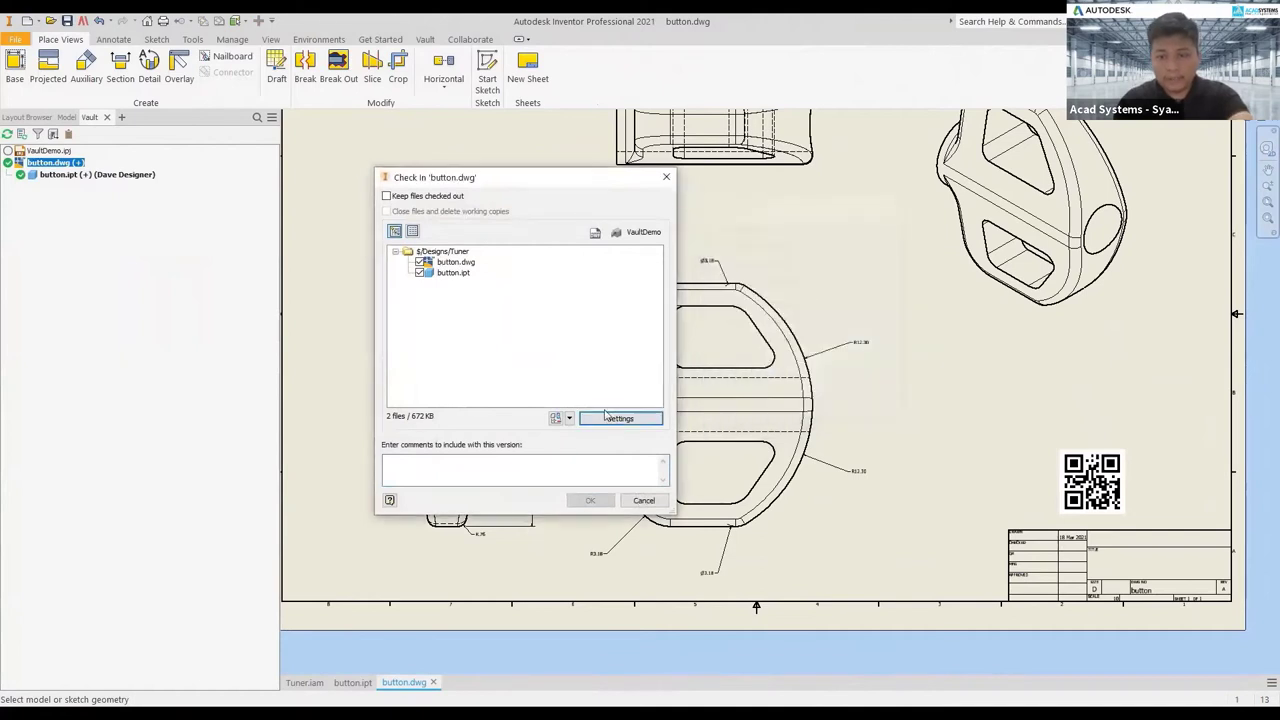
pyautogui.click(589, 500)
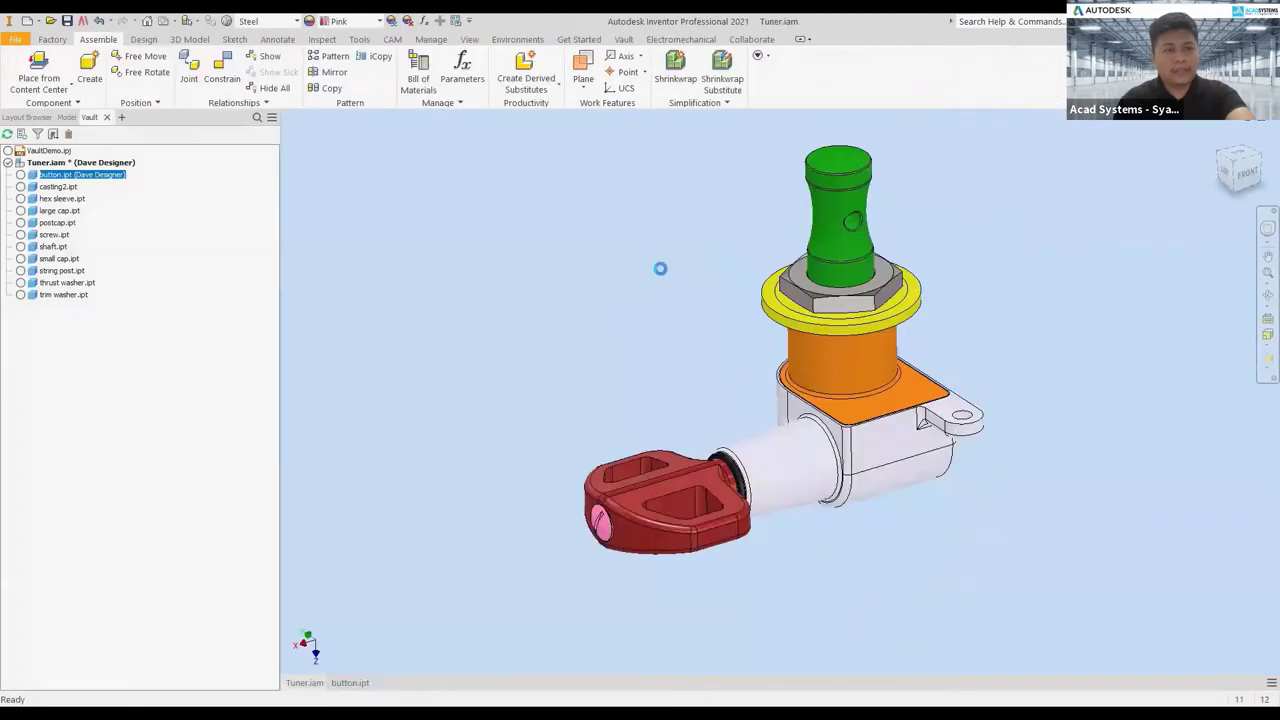
# Save Tuner.iam and check it in to the vault without keeping it checked out.
pyautogui.click(60, 162)
pyautogui.click(67, 20)
pyautogui.click(783, 261)
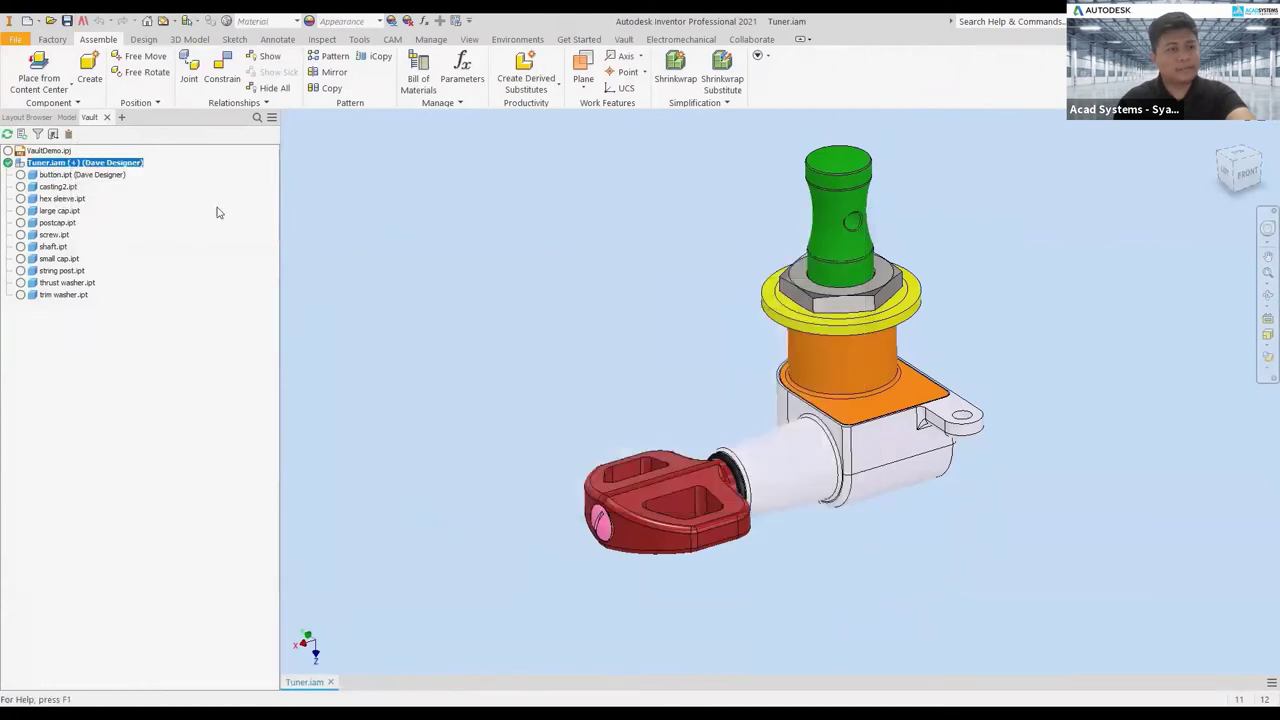
pyautogui.rightClick(120, 164)
pyautogui.click(181, 244)
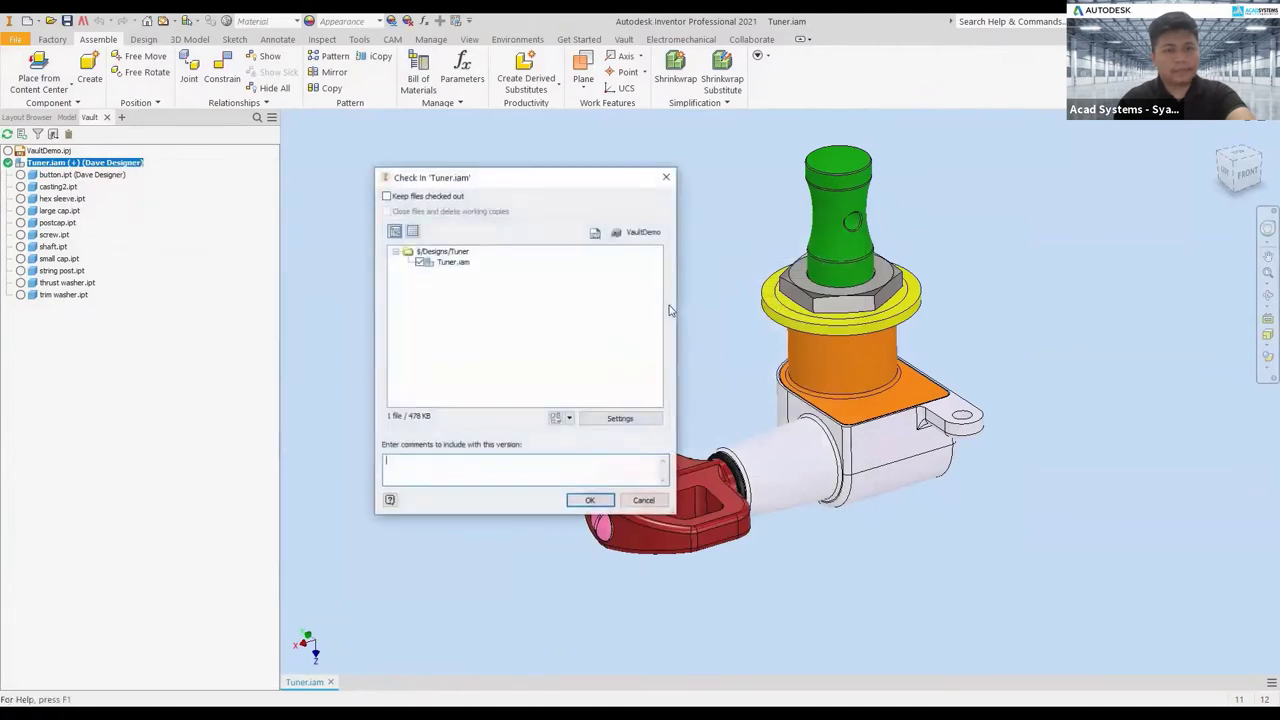
pyautogui.click(590, 500)
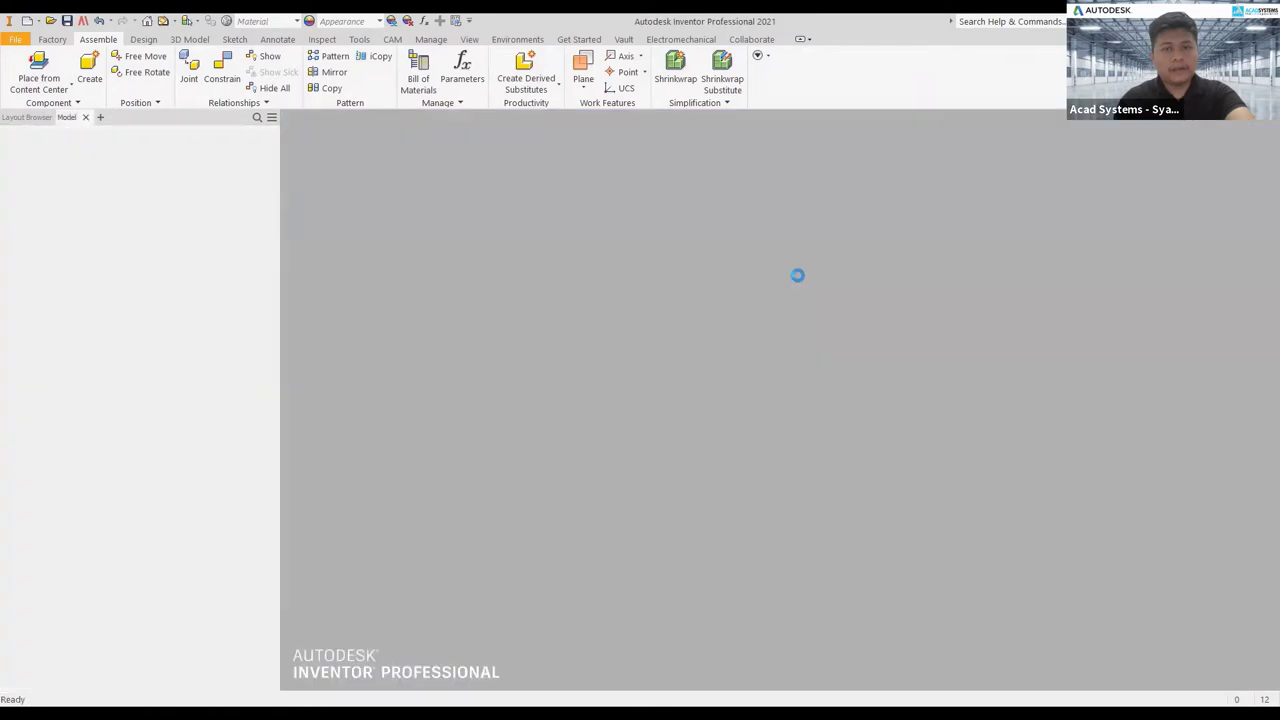
# Switch to Autodesk Vault and review the version history of button.ipt and button.dwg in the Tuner folder.
pyautogui.hotkey('alt', 'Tab')
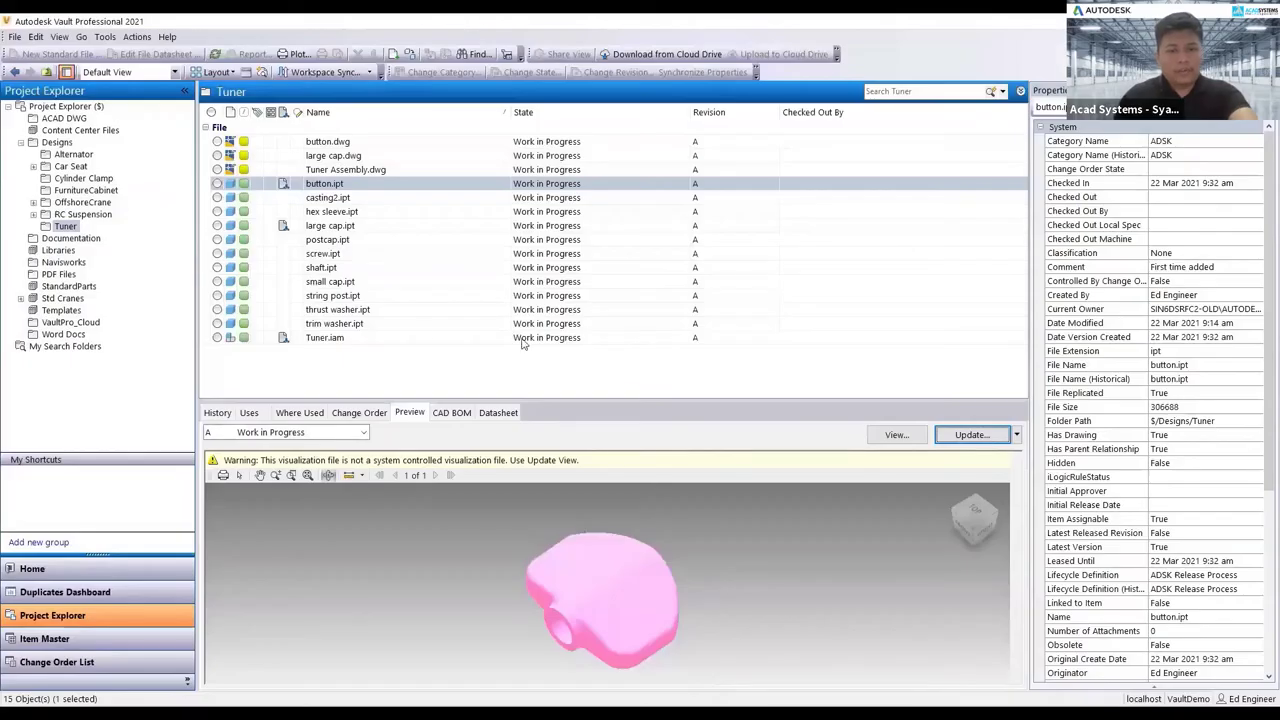
pyautogui.click(325, 184)
pyautogui.click(226, 413)
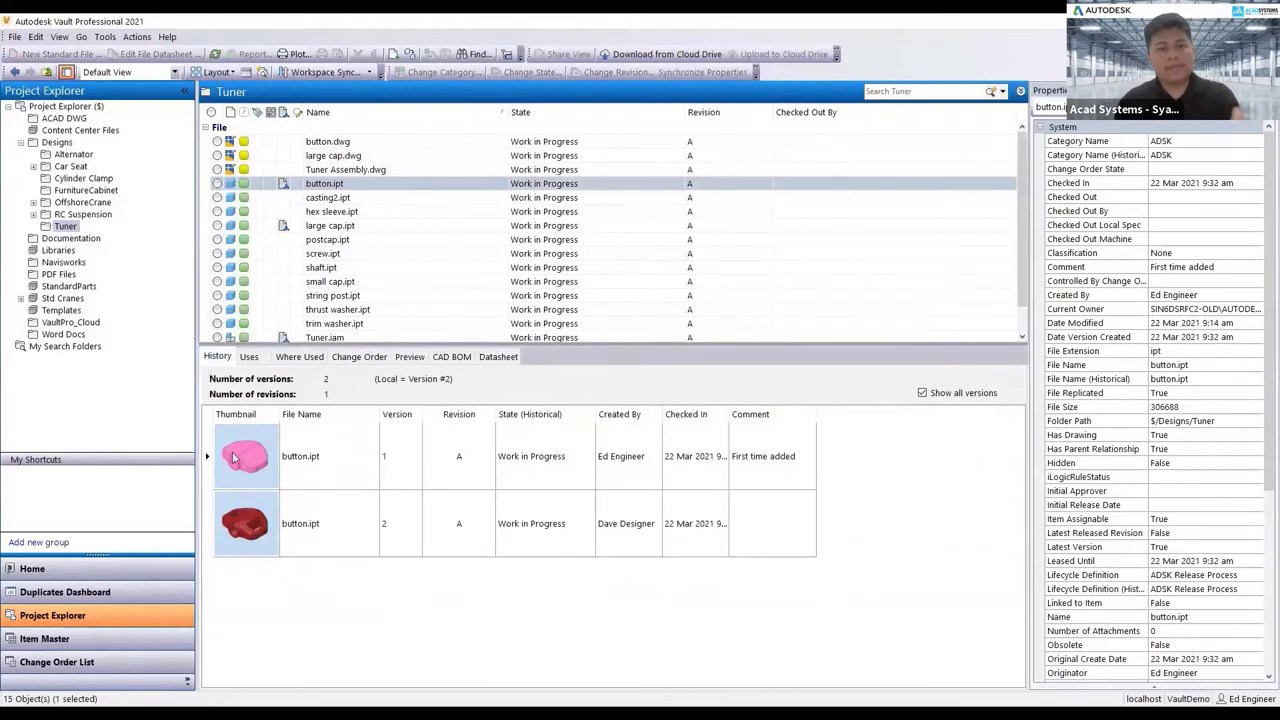
pyautogui.click(233, 457)
pyautogui.click(250, 530)
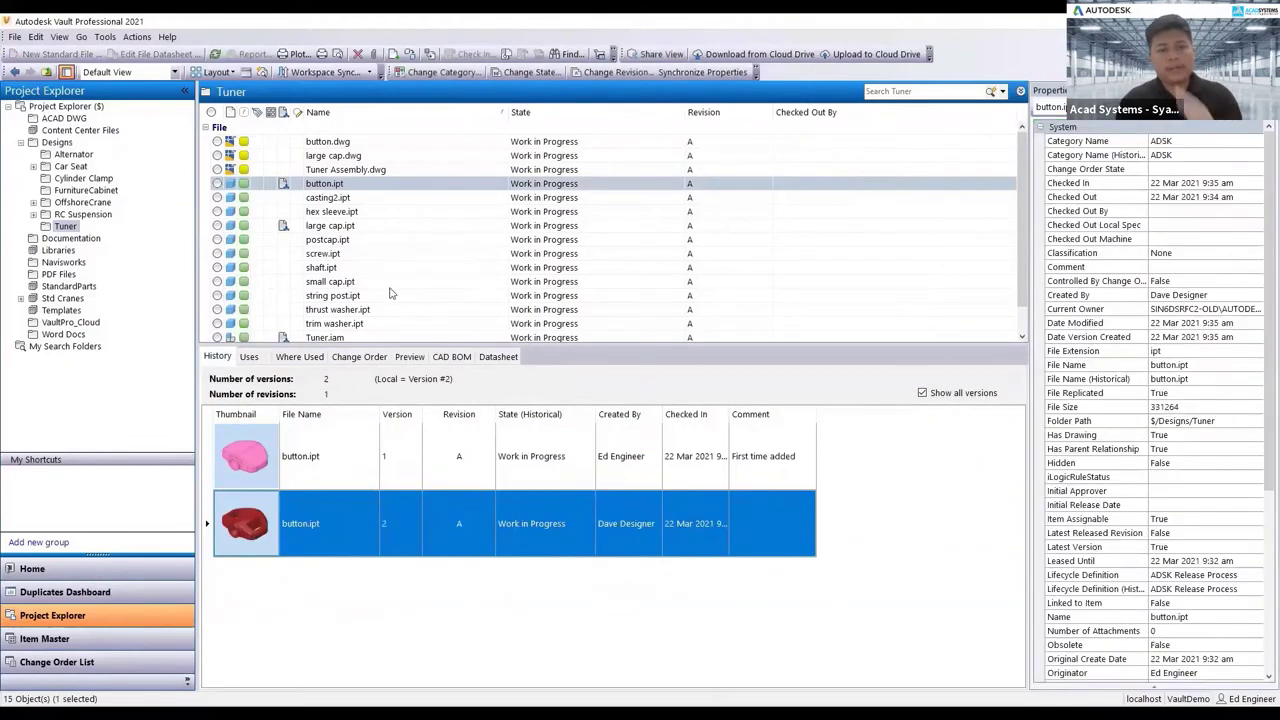
pyautogui.click(352, 143)
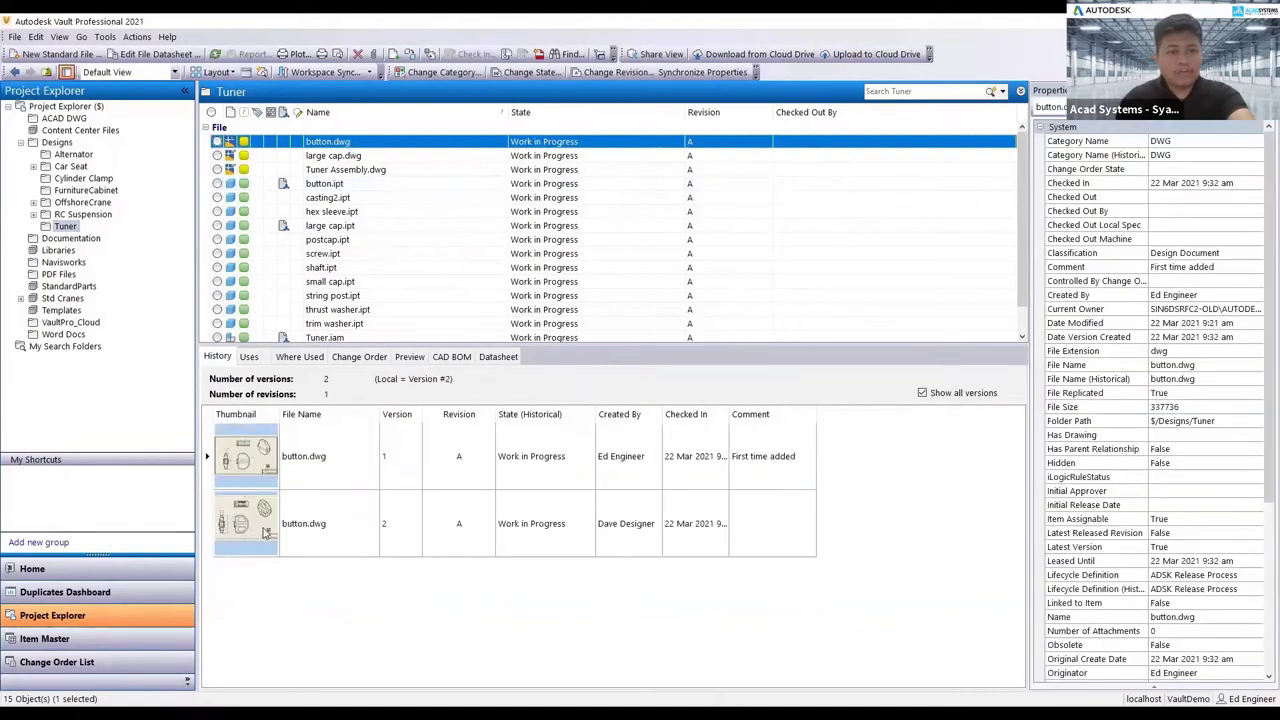
pyautogui.click(250, 460)
pyautogui.click(260, 530)
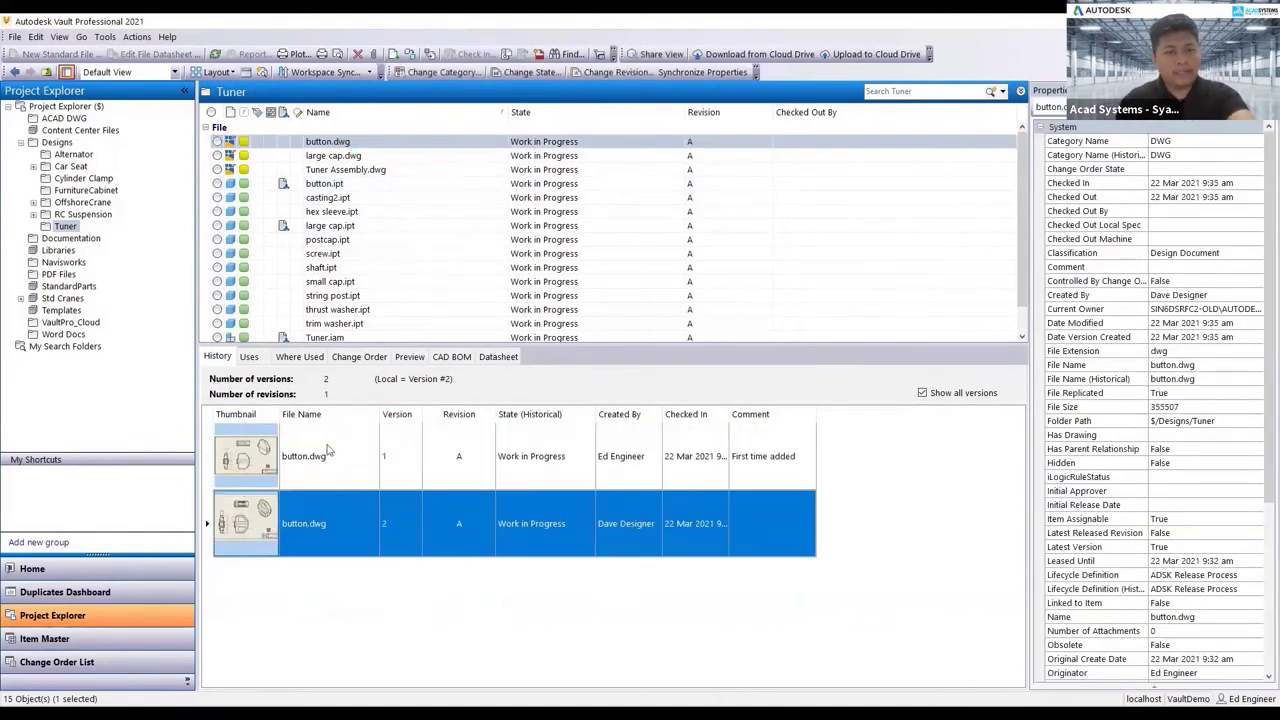
# Preview button.ipt and arrange two separate viewer windows of the part side by side at similar size.
pyautogui.click(350, 185)
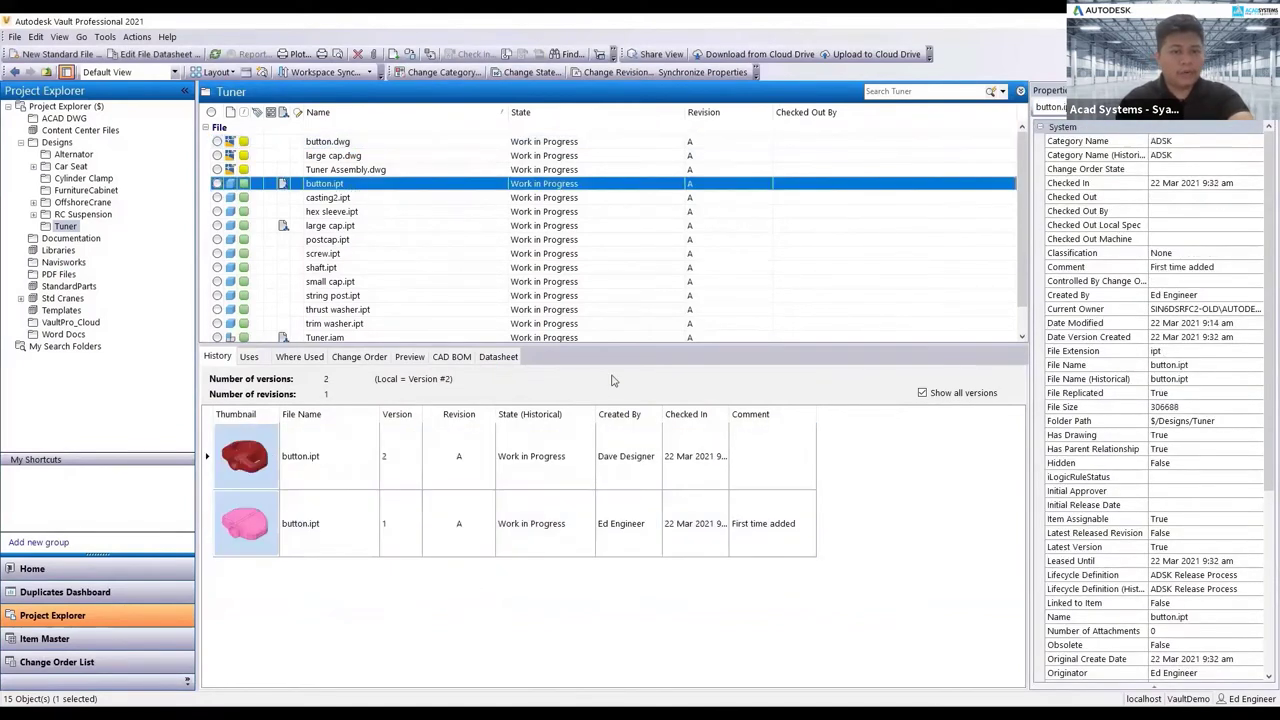
pyautogui.click(411, 358)
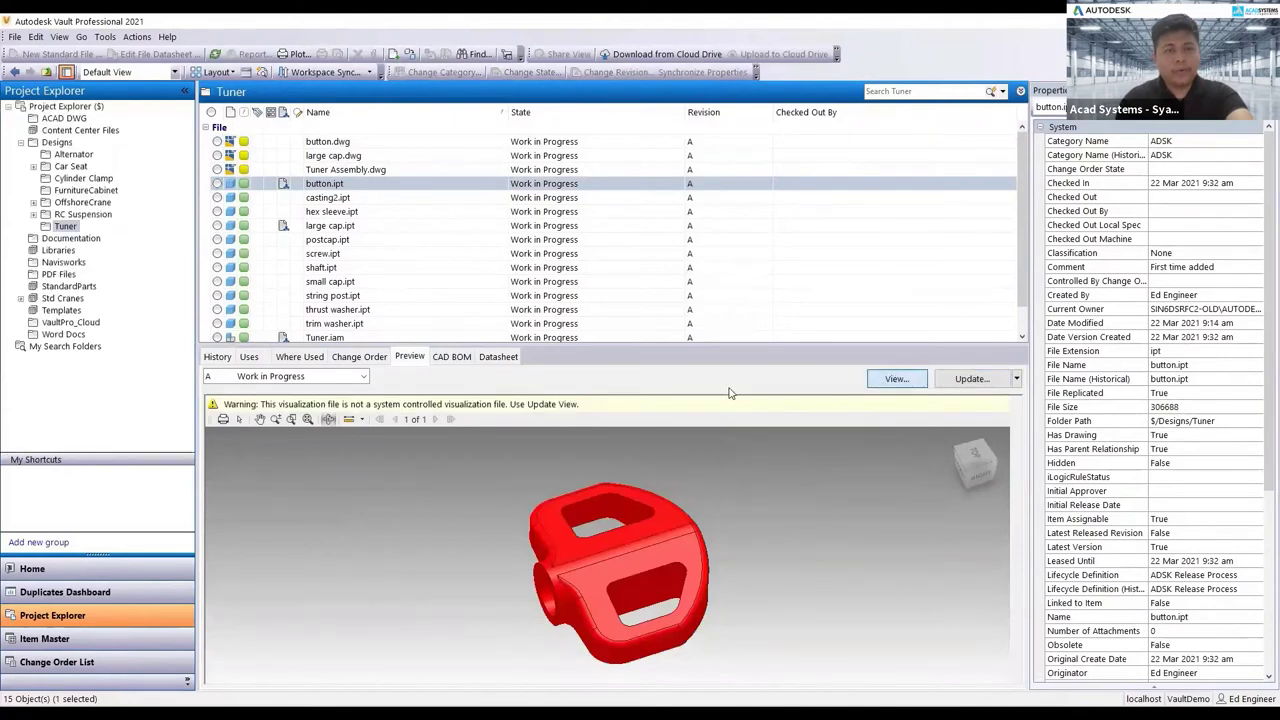
pyautogui.moveTo(456, 288); pyautogui.dragTo(492, 412)
pyautogui.click(910, 388)
pyautogui.moveTo(704, 712)
pyautogui.click(716, 690)
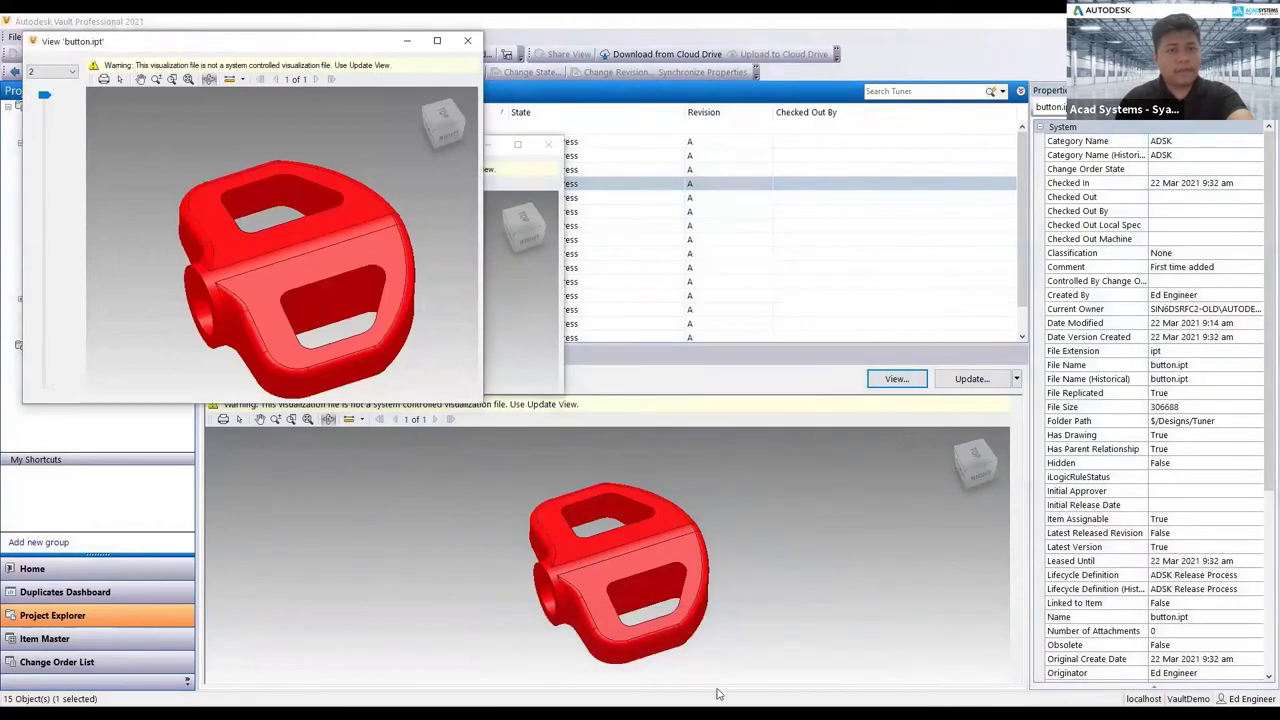
pyautogui.moveTo(769, 681)
pyautogui.click(811, 677)
pyautogui.moveTo(424, 147); pyautogui.dragTo(786, 45)
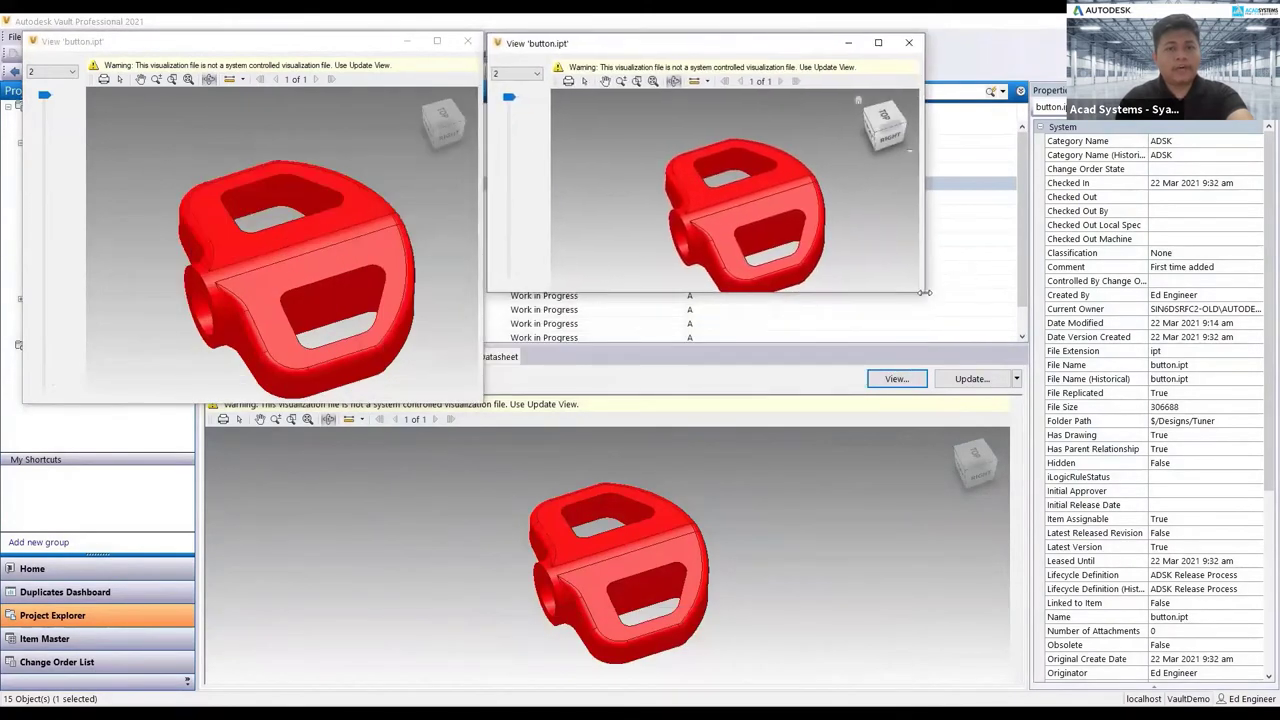
pyautogui.moveTo(926, 292); pyautogui.dragTo(985, 394)
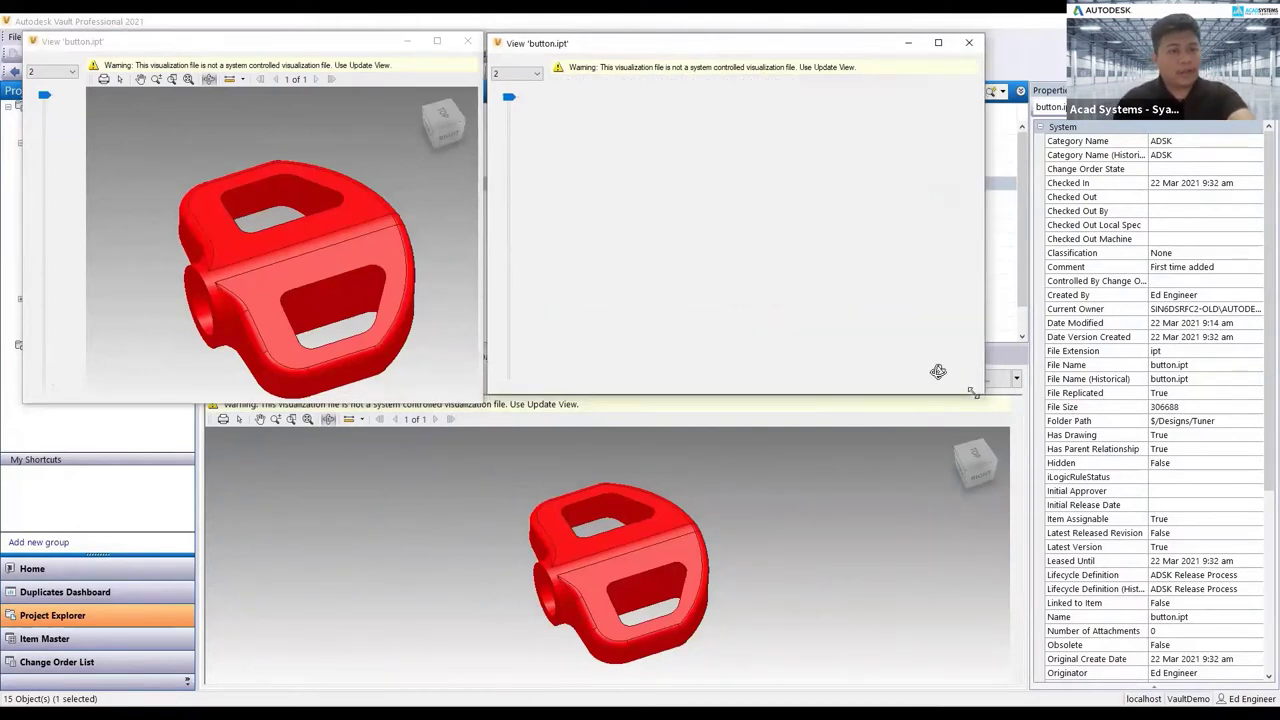
# Show version 1 of button.ipt in the second viewer and orbit both models to compare it with version 2.
pyautogui.click(535, 73)
pyautogui.click(512, 87)
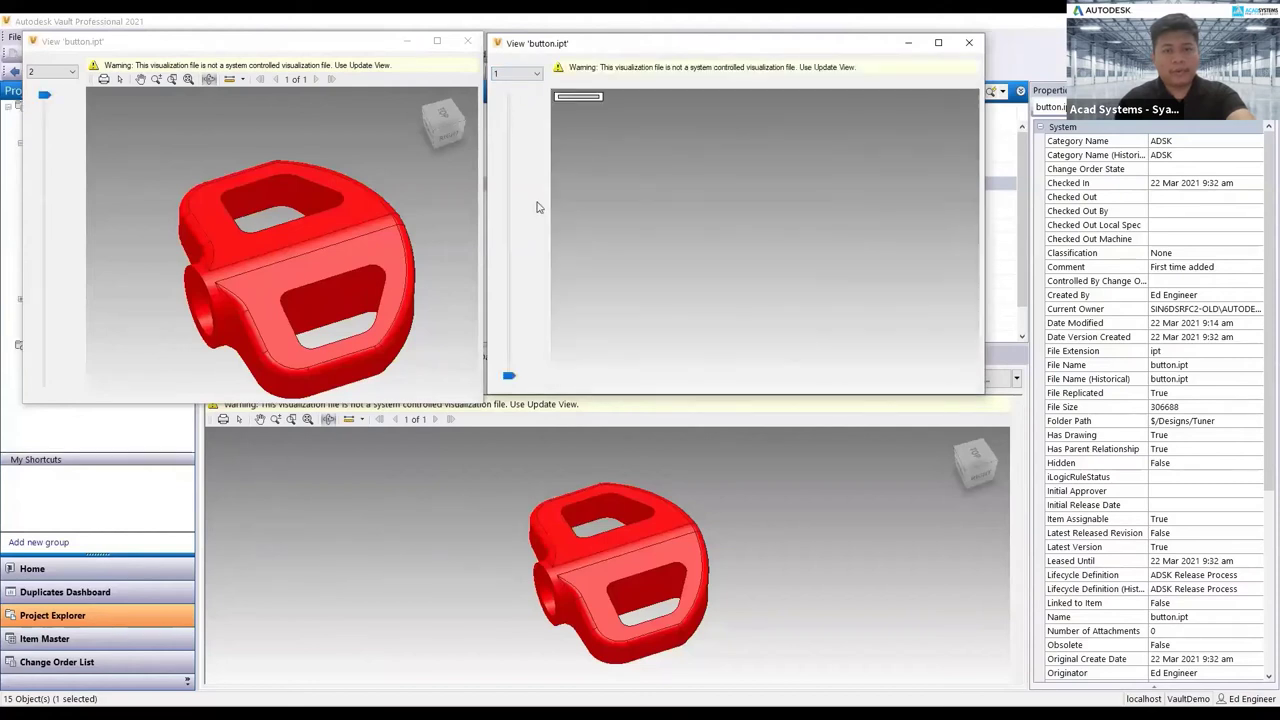
pyautogui.click(375, 265)
pyautogui.moveTo(375, 265); pyautogui.dragTo(360, 240)
pyautogui.moveTo(776, 235); pyautogui.dragTo(737, 243)
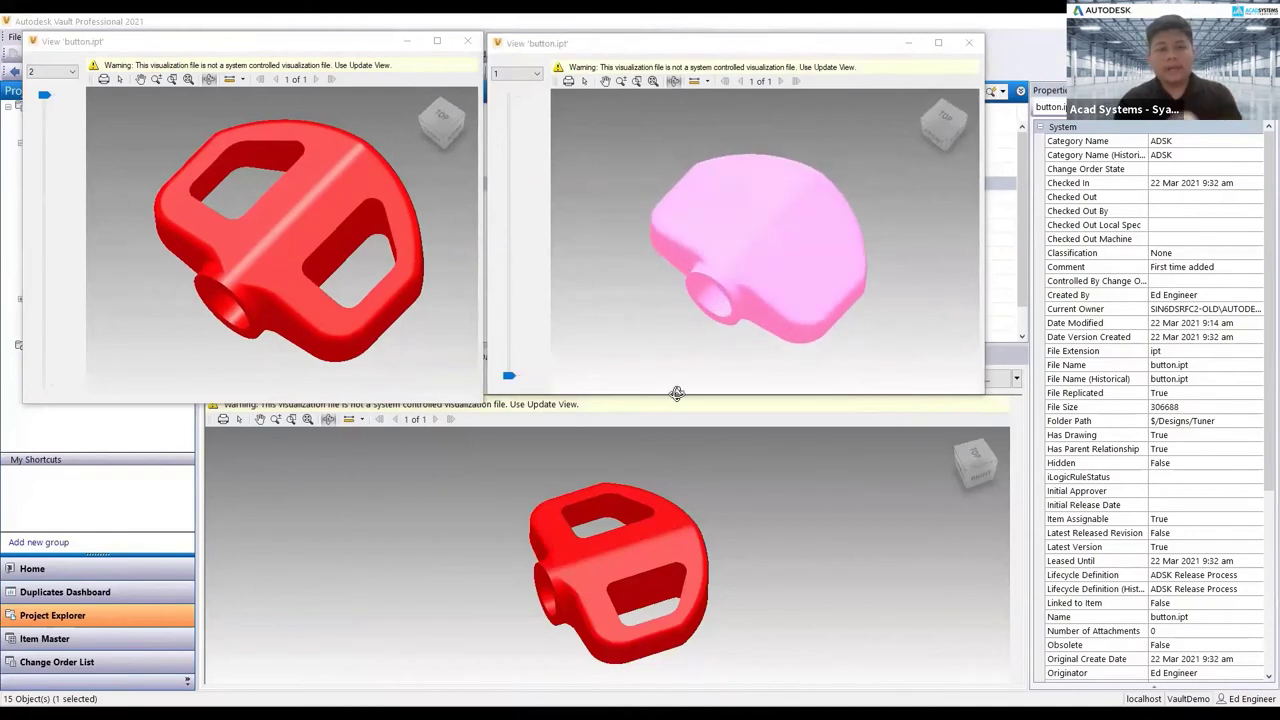
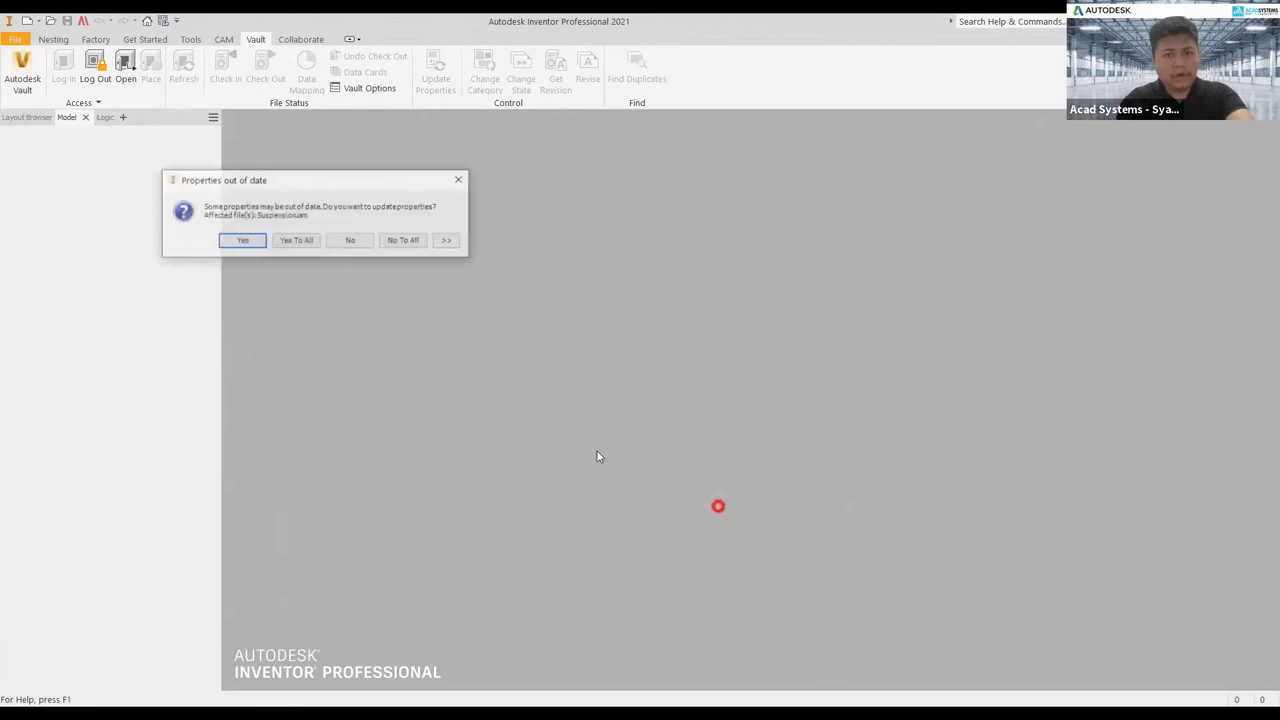
# Finish opening Suspension.iam in Inventor, updating its out-of-date properties but declining the assembly update.
pyautogui.click(258, 241)
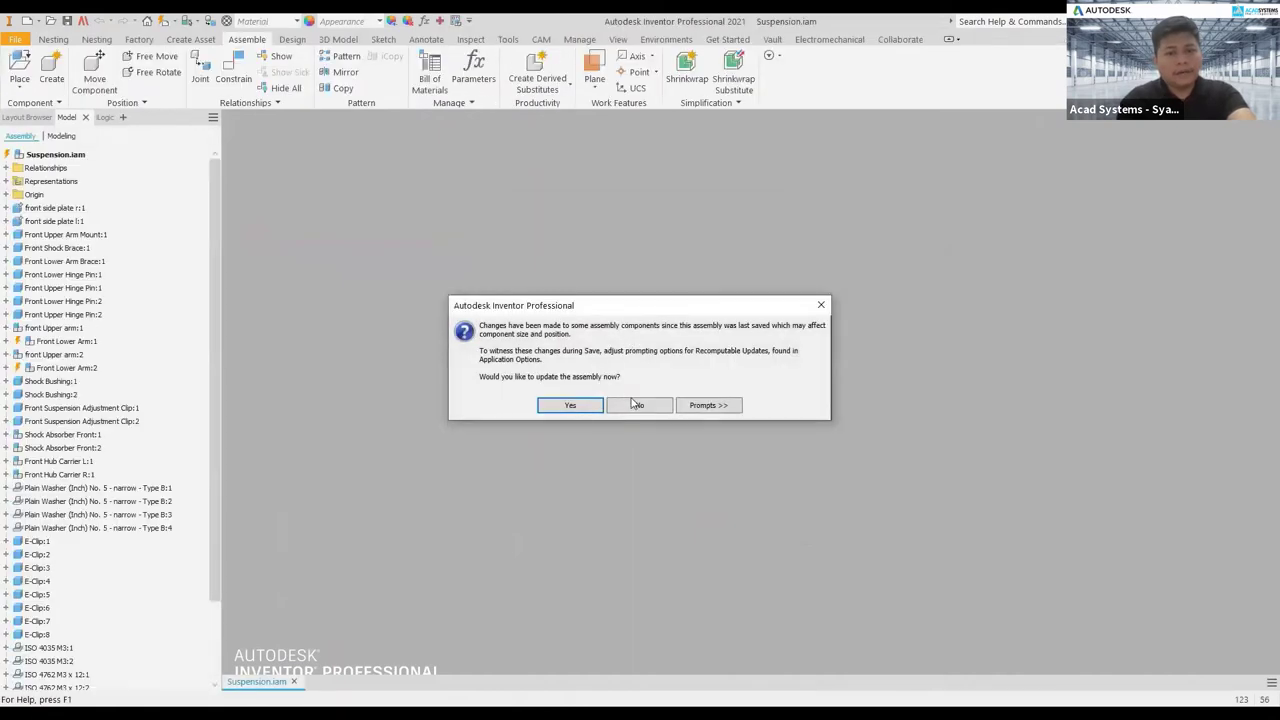
pyautogui.click(632, 404)
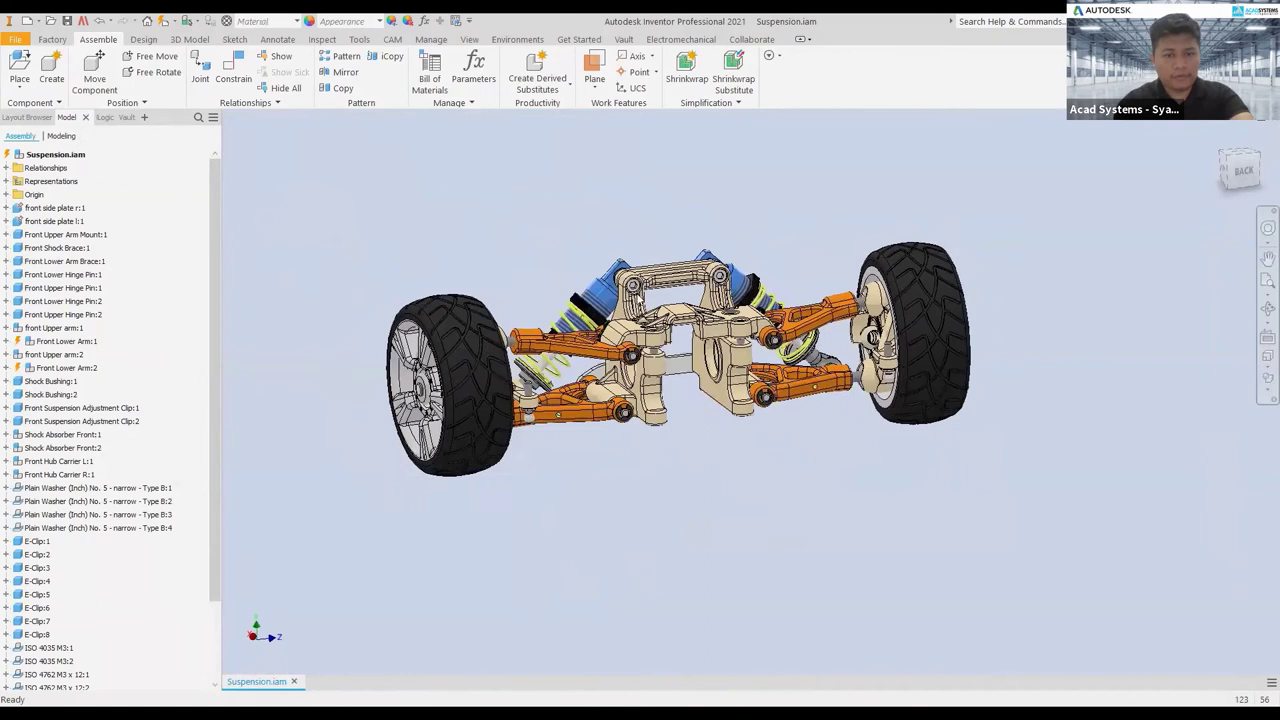
pyautogui.click(389, 188)
# Run Find Duplicates on Front Shock Brace.ipt.
pyautogui.click(623, 39)
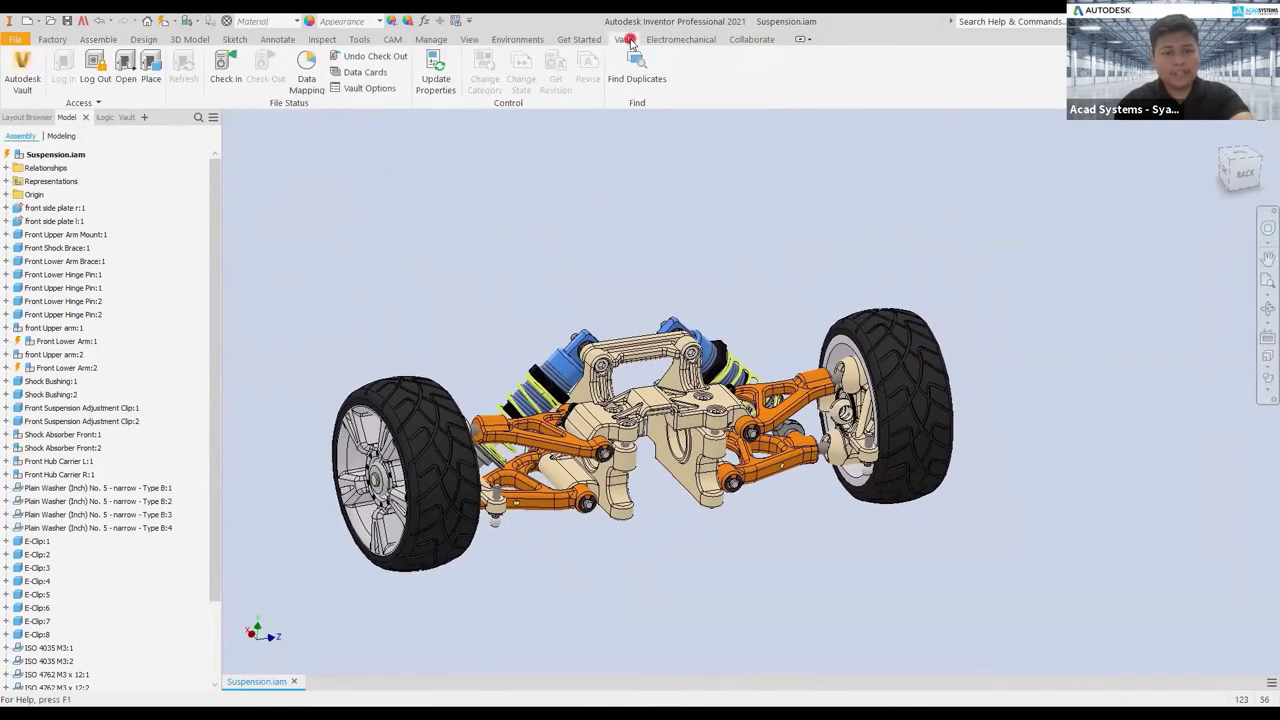
pyautogui.click(651, 80)
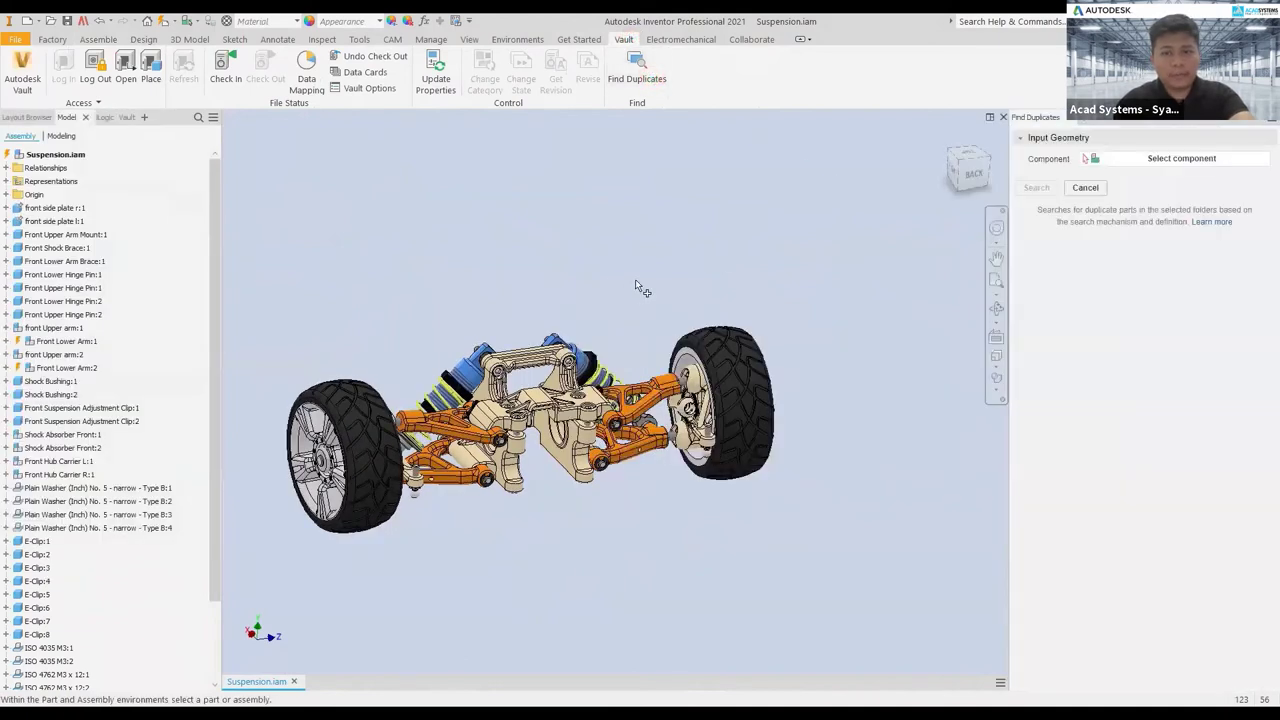
pyautogui.click(546, 358)
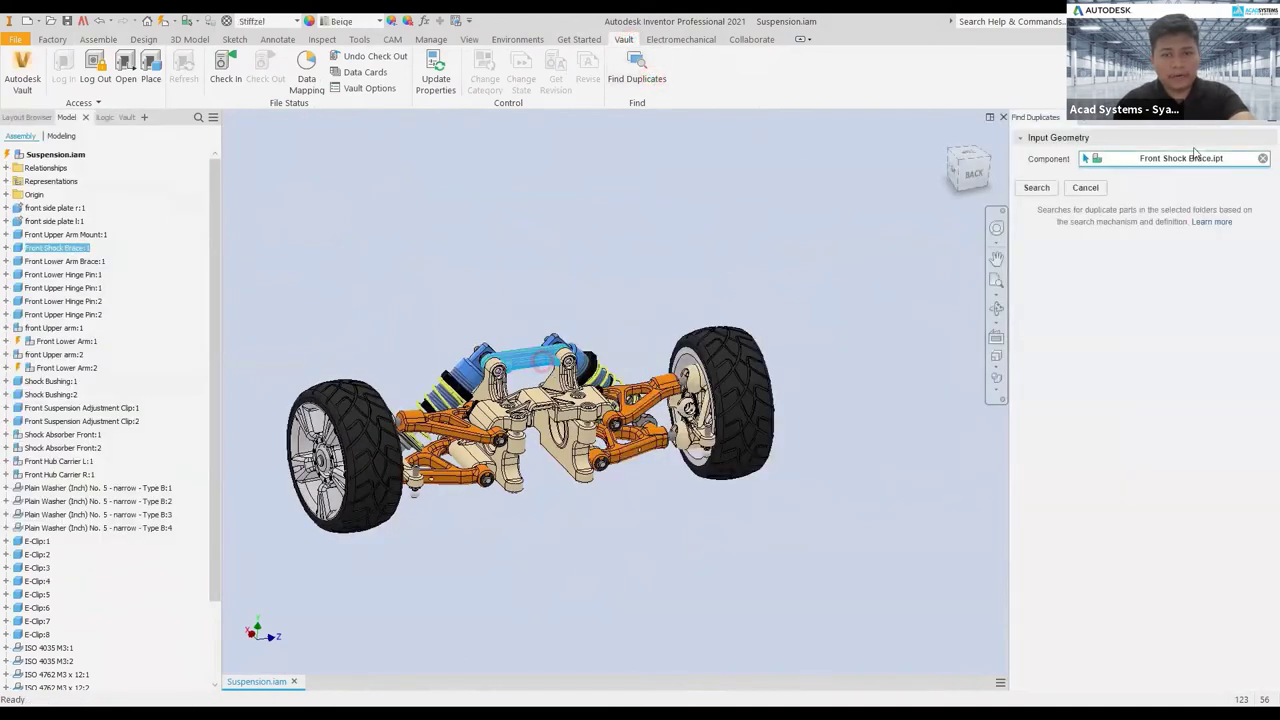
pyautogui.click(1040, 189)
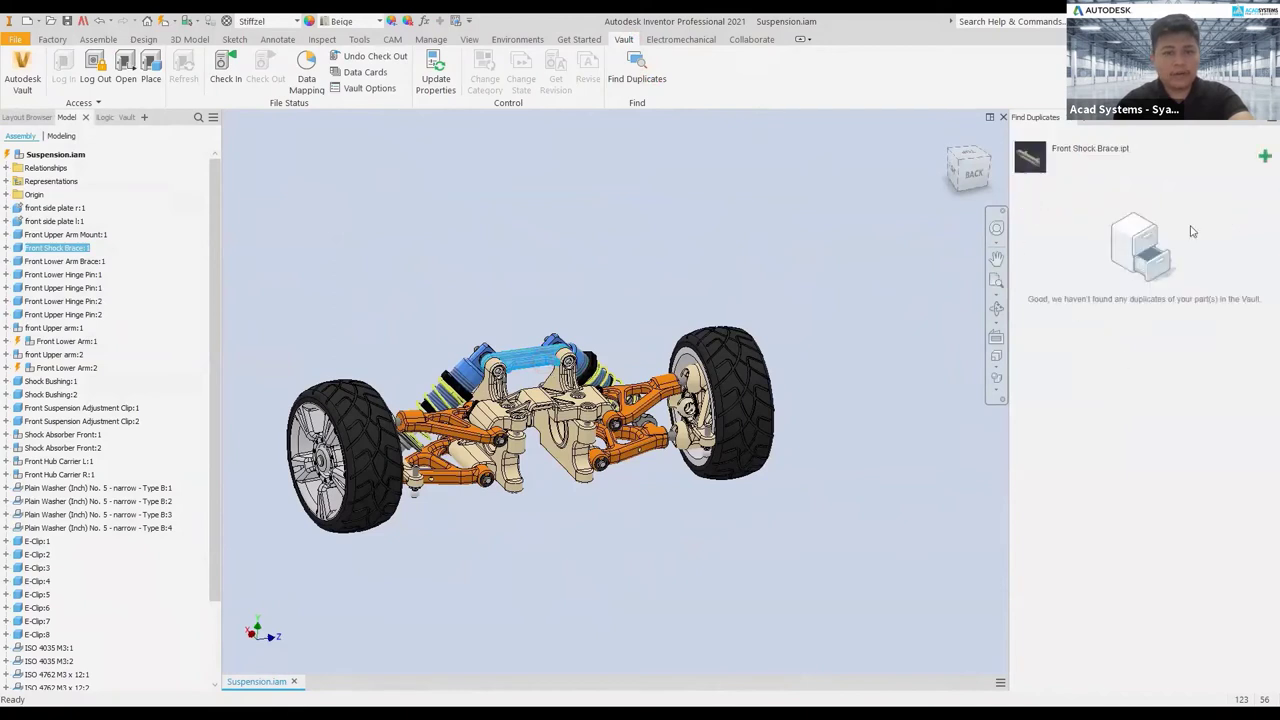
# Start a new duplicate search for the whole Suspension.iam assembly, including released parts, and examine the front side plate matches.
pyautogui.click(1264, 160)
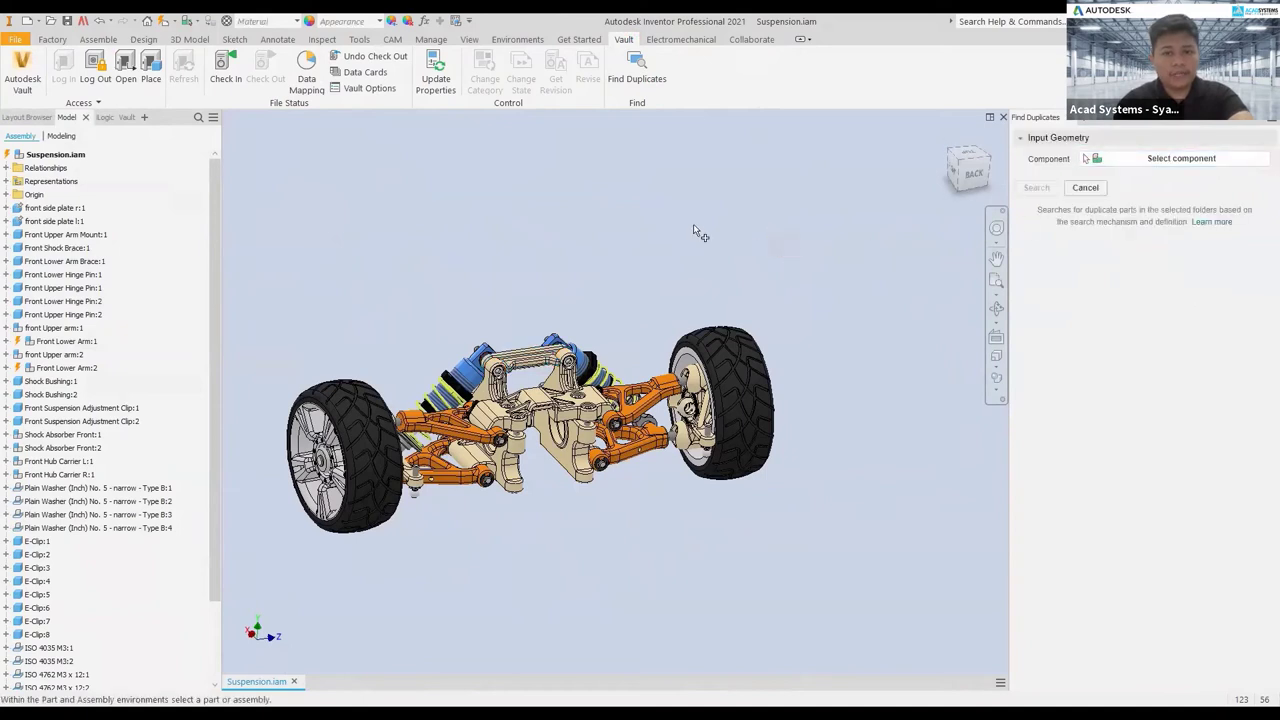
pyautogui.click(62, 155)
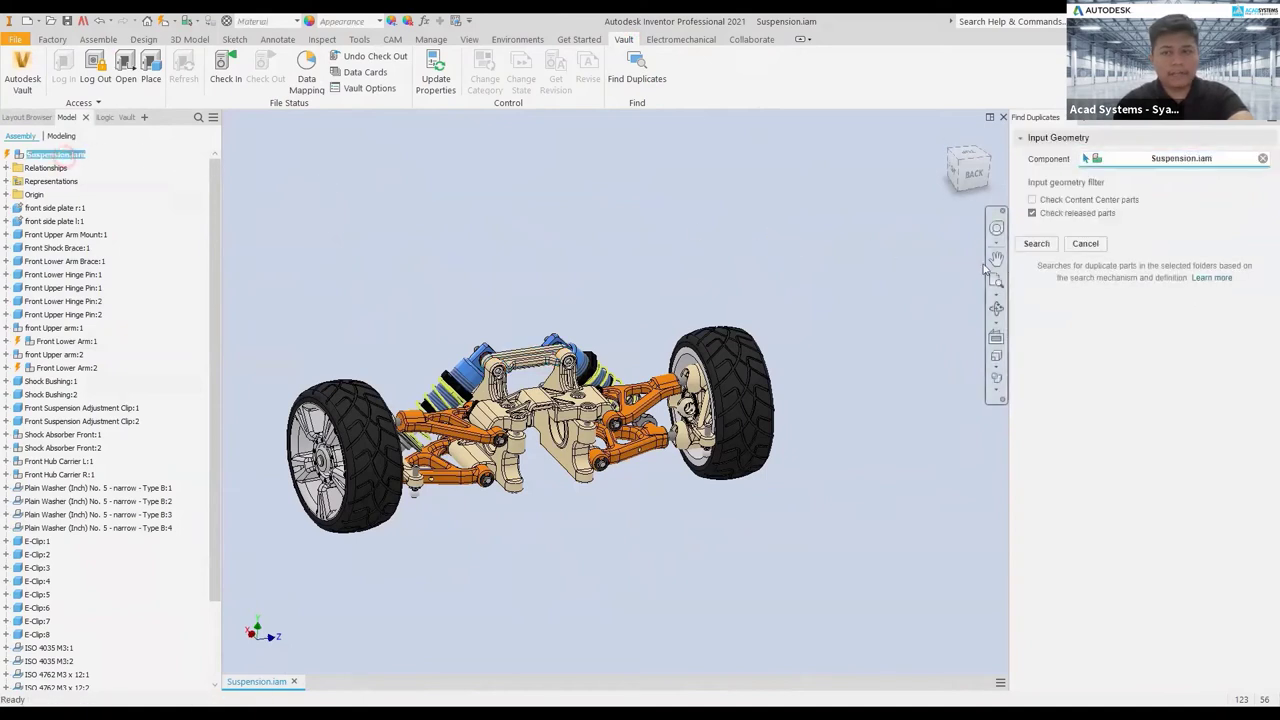
pyautogui.click(1037, 244)
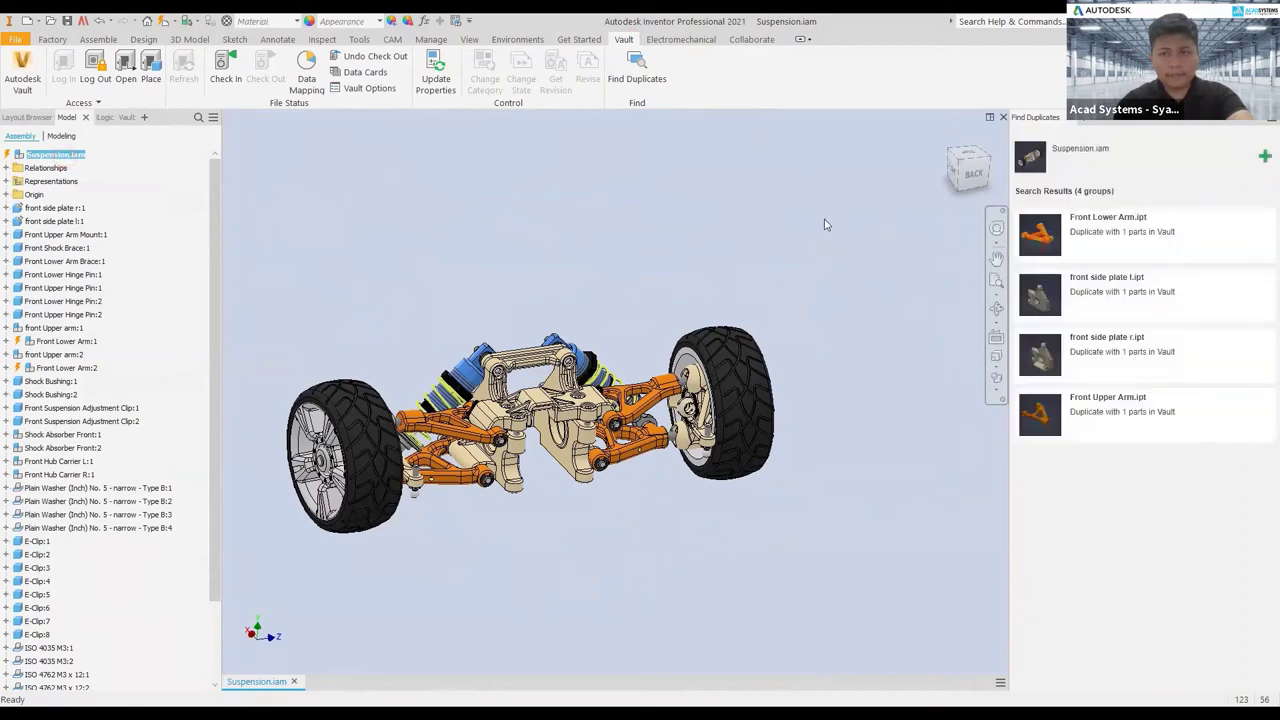
pyautogui.click(1040, 300)
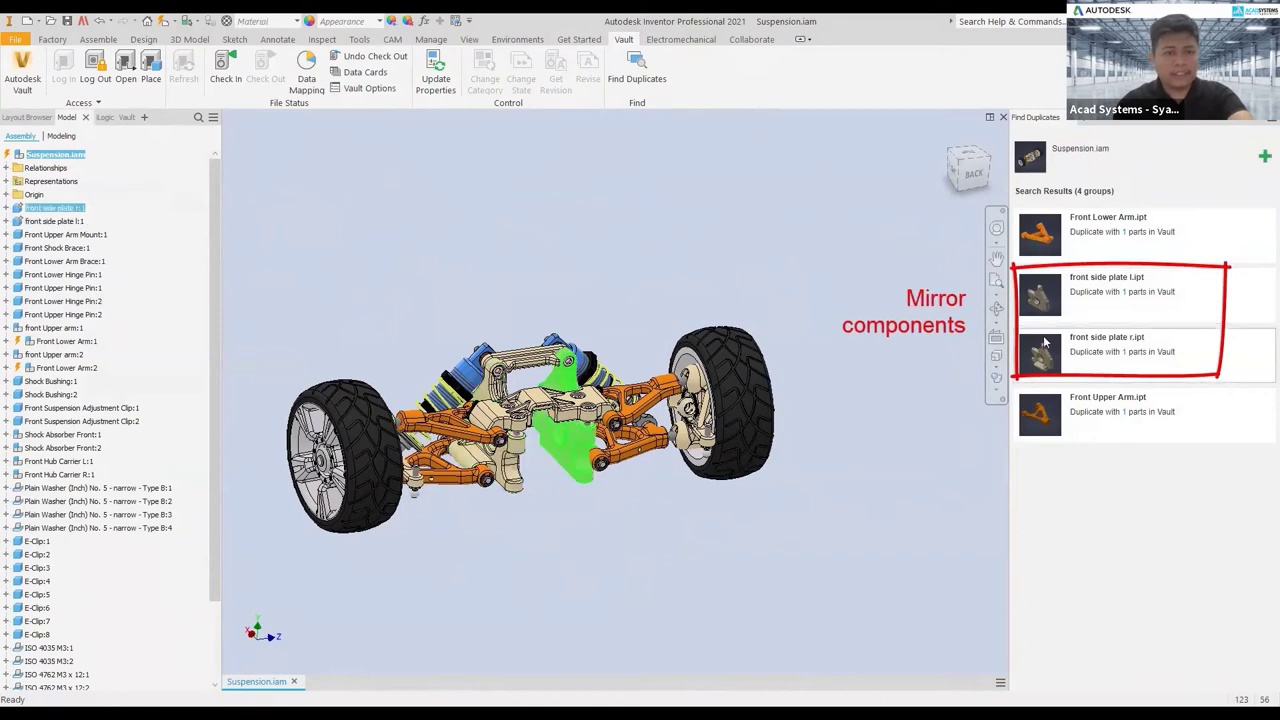
pyautogui.click(880, 282)
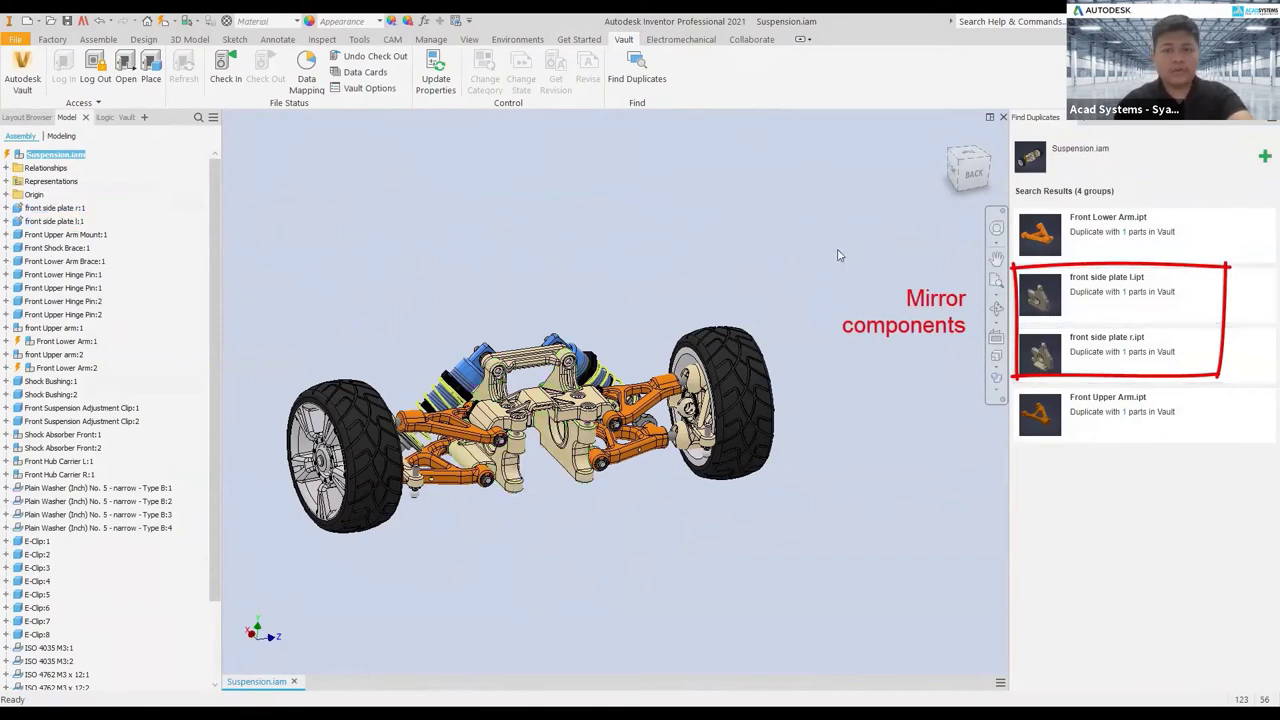
# Open the duplicate group of Front Lower Arm.ipt and go to the vault folder of Front Lower Arm Bristel.ipt.
pyautogui.click(1043, 247)
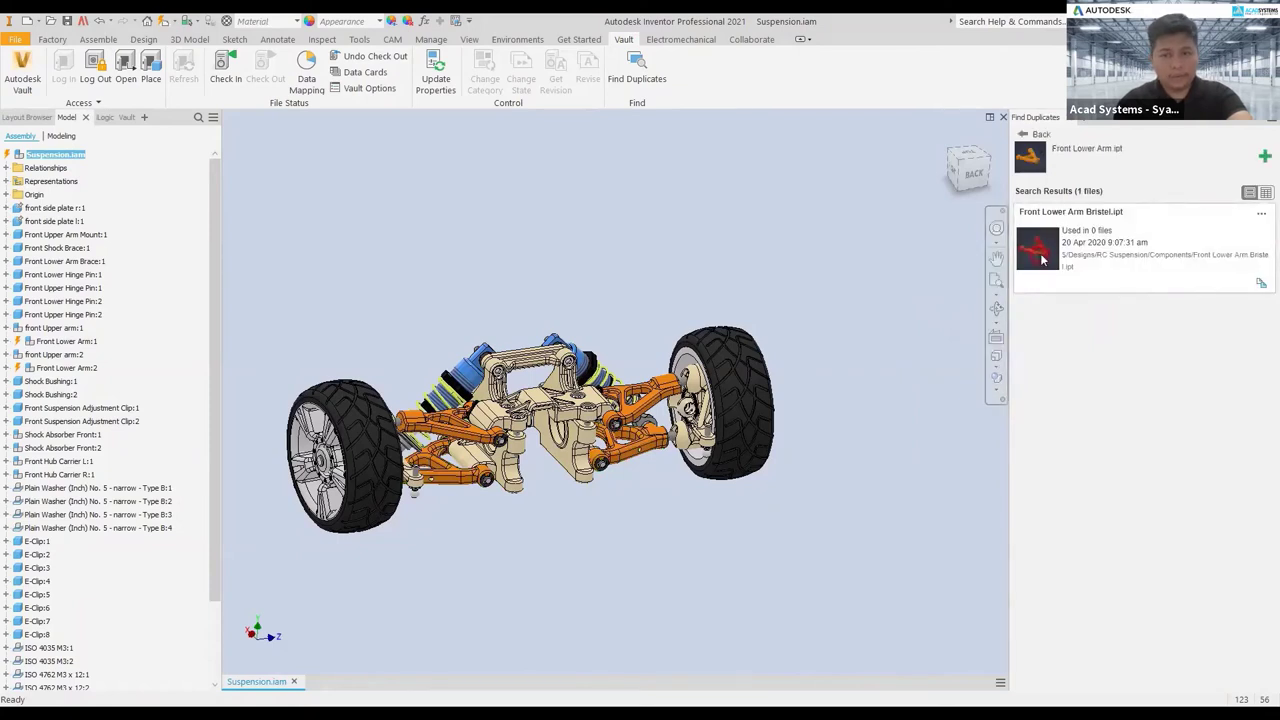
pyautogui.click(1259, 217)
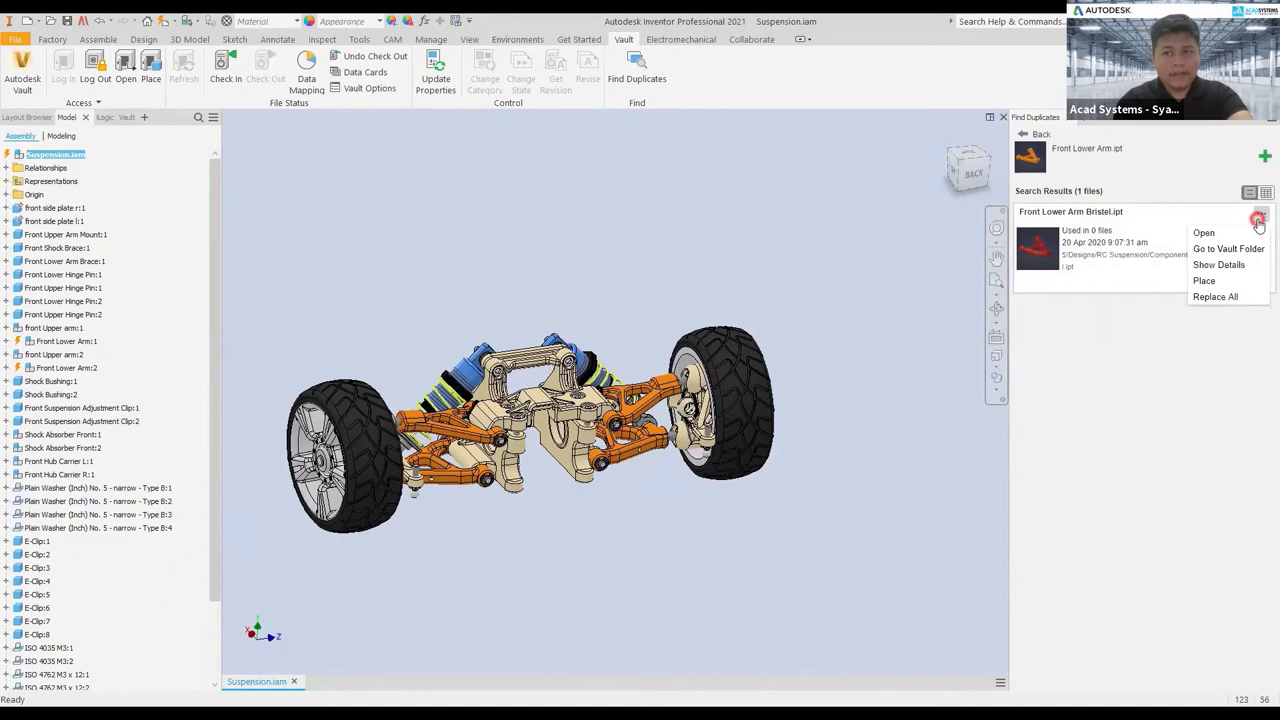
pyautogui.click(1232, 249)
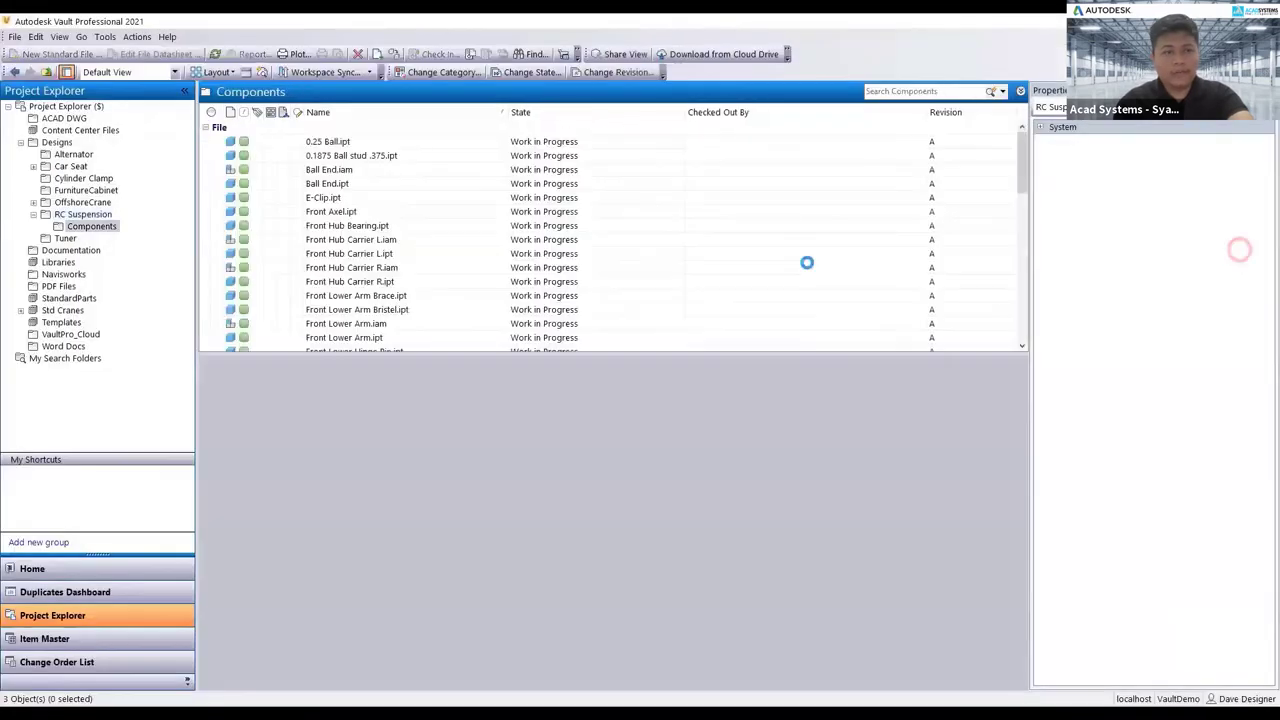
# Examine the 3D preview and version history of Front Lower Arm Bristel.ipt in the Components folder.
pyautogui.click(368, 311)
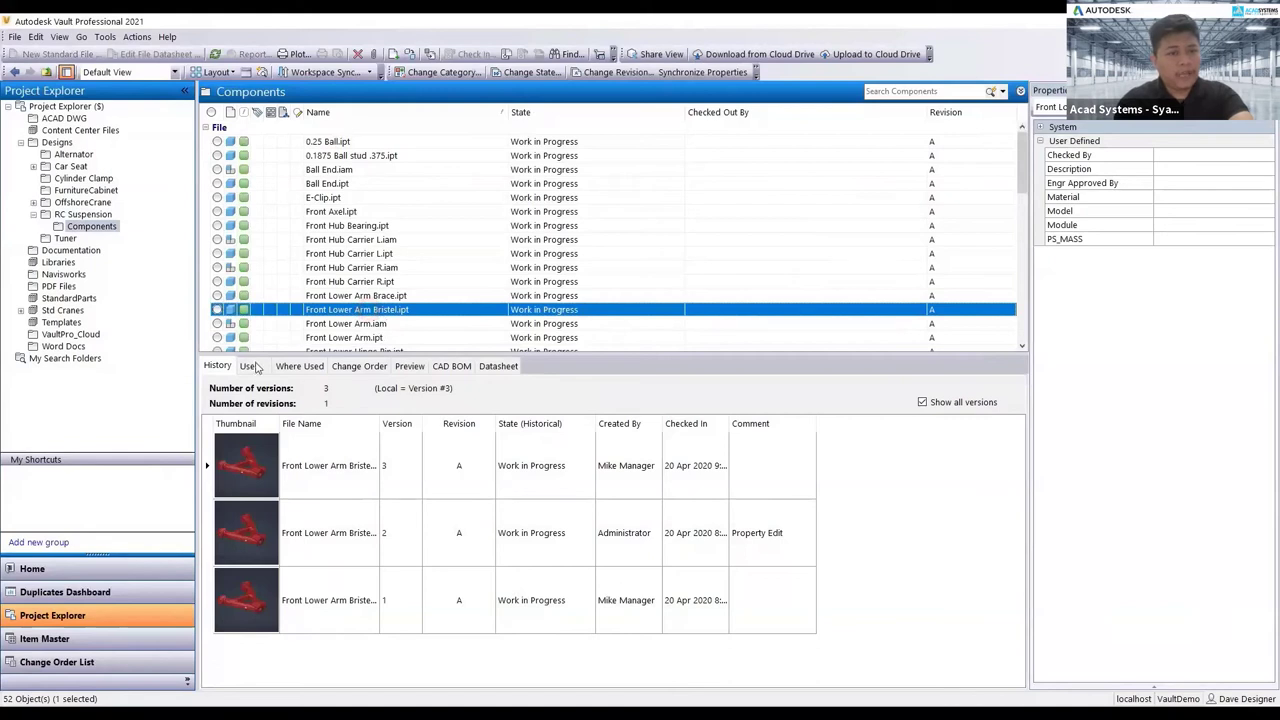
pyautogui.click(409, 366)
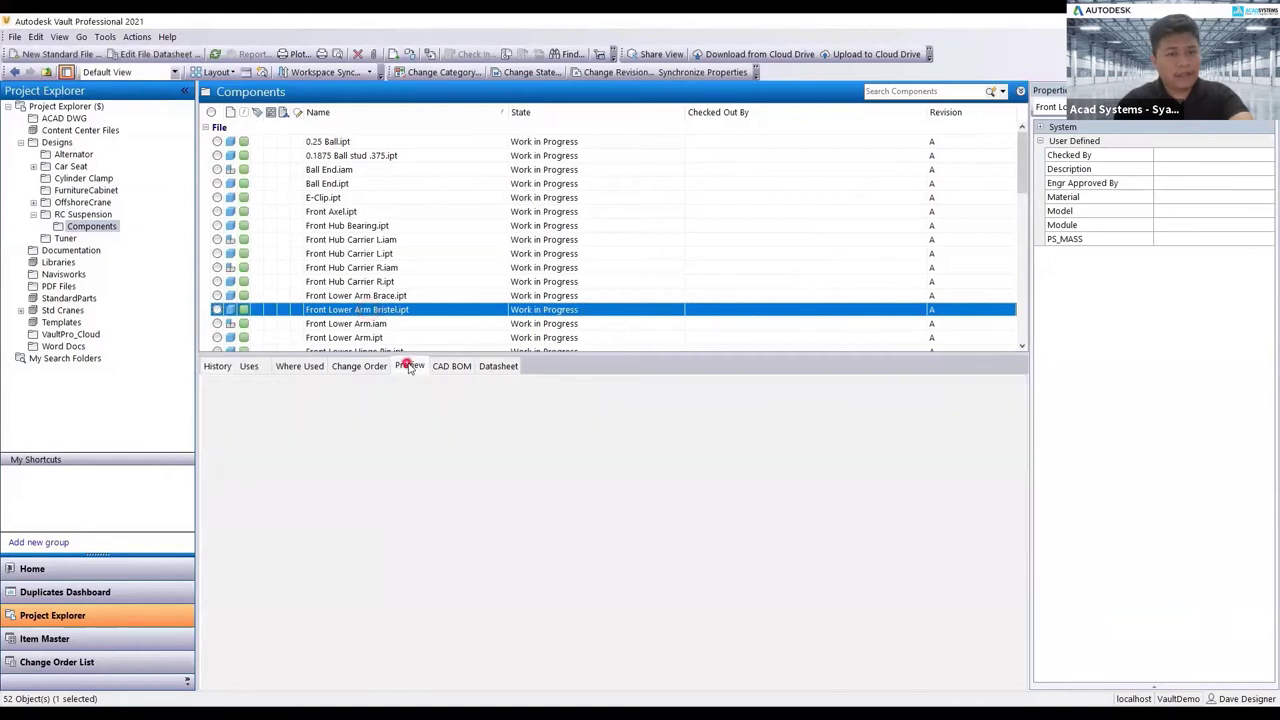
pyautogui.click(575, 503)
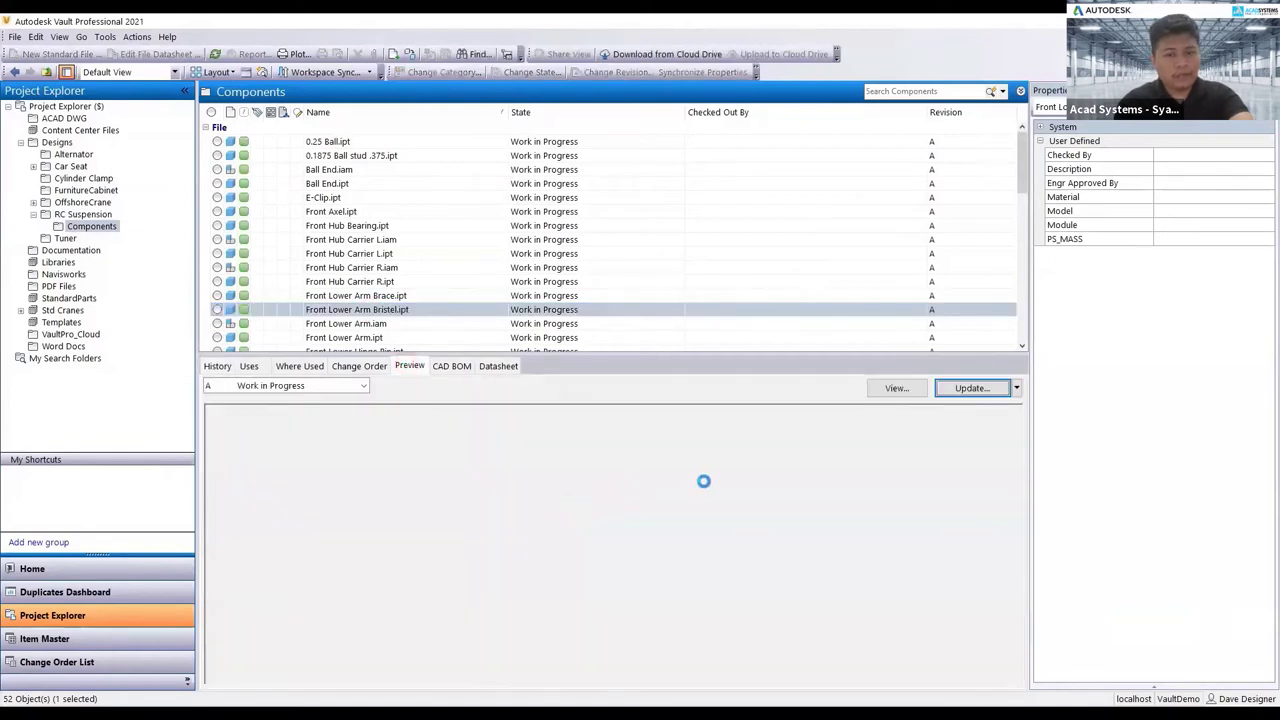
pyautogui.moveTo(598, 552); pyautogui.dragTo(690, 566)
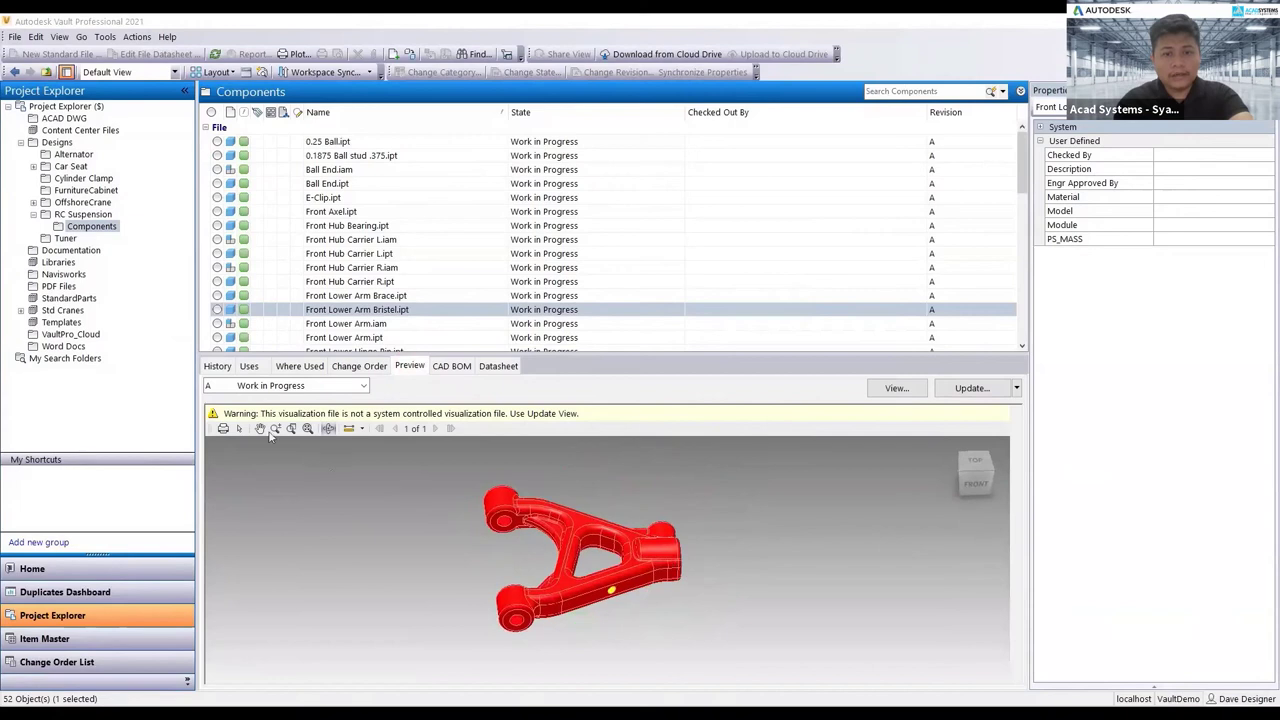
pyautogui.click(217, 365)
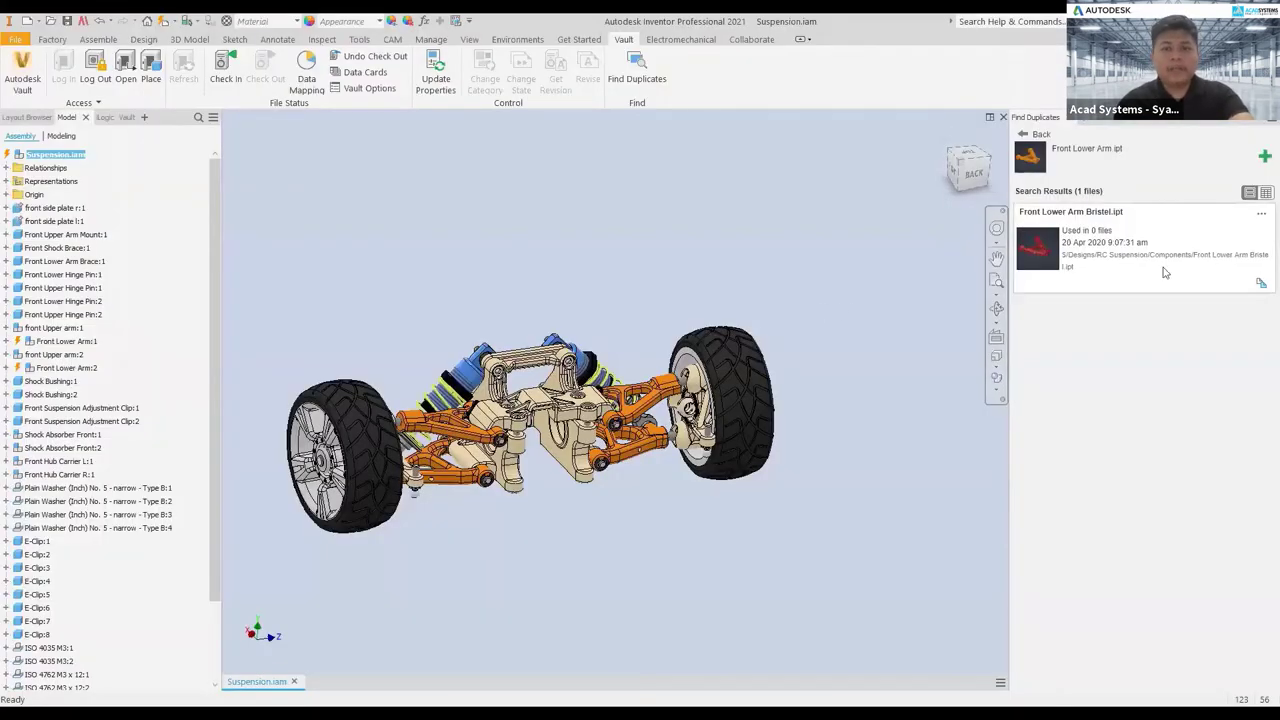
# Replace all occurrences of Front Lower Arm.ipt with Front Lower Arm Bristel.ipt in Suspension.iam, checking out Front Lower Arm.iam.
pyautogui.click(1261, 214)
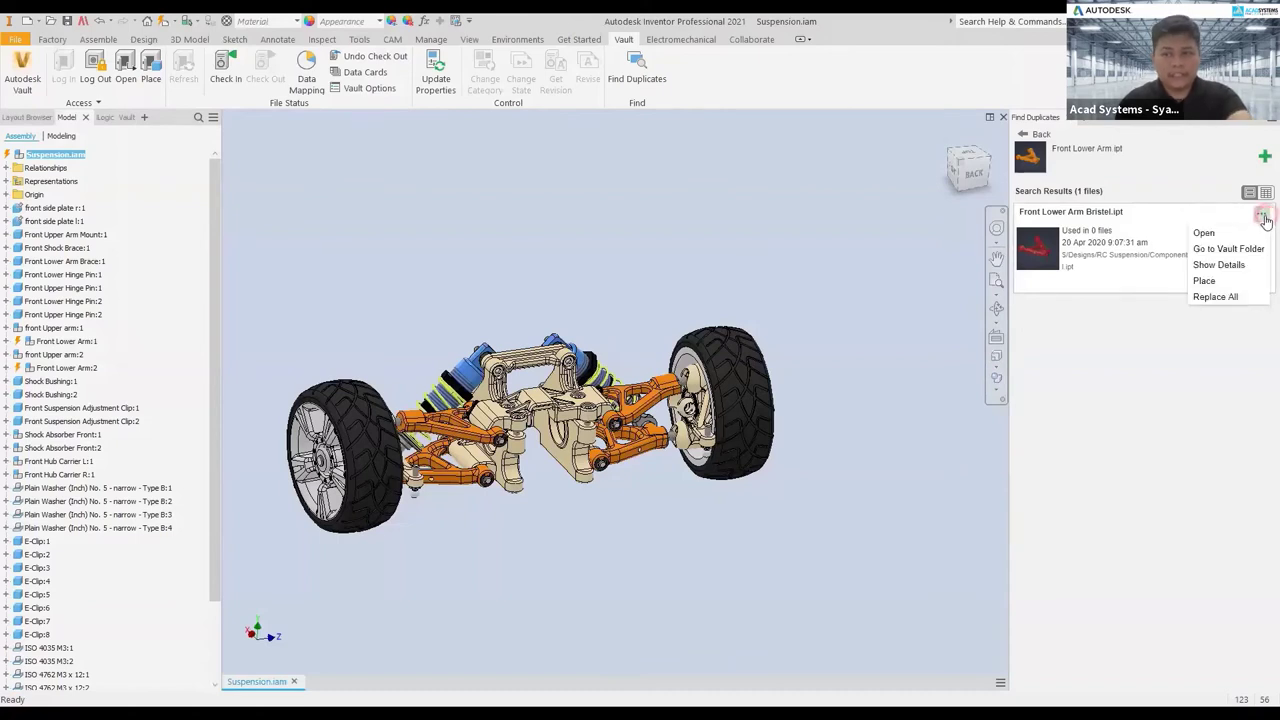
pyautogui.click(1208, 297)
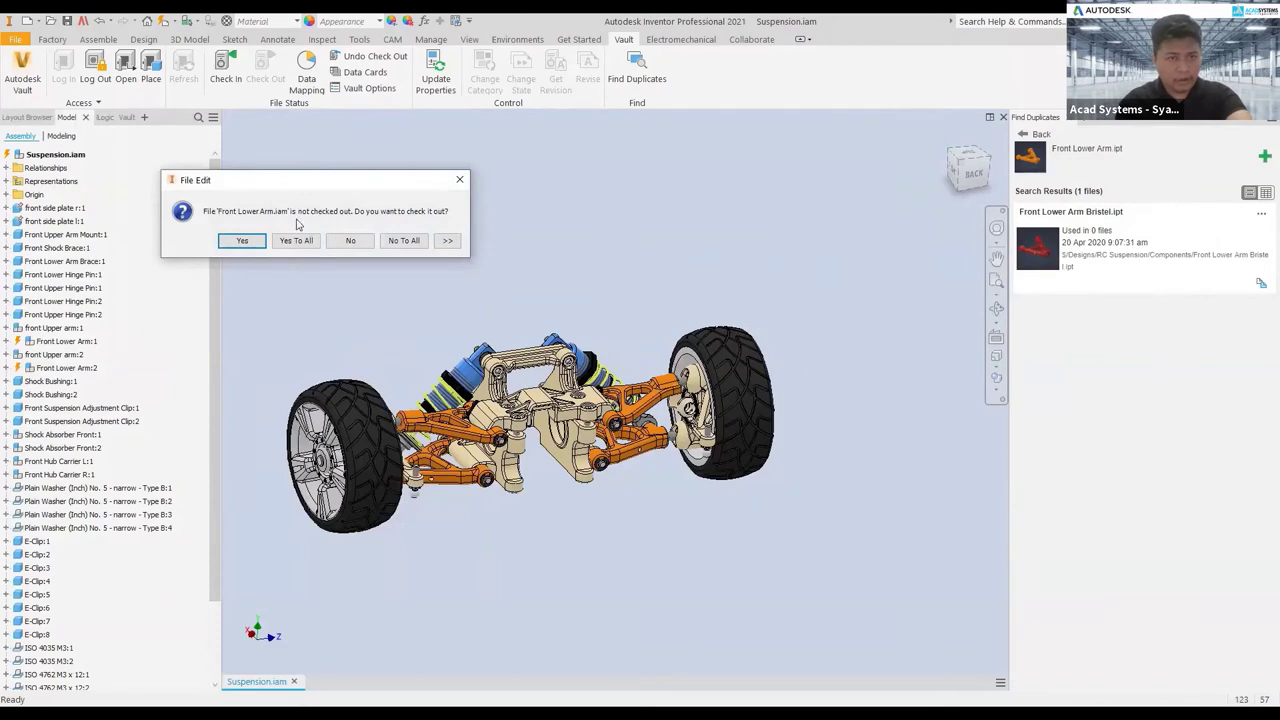
pyautogui.click(241, 242)
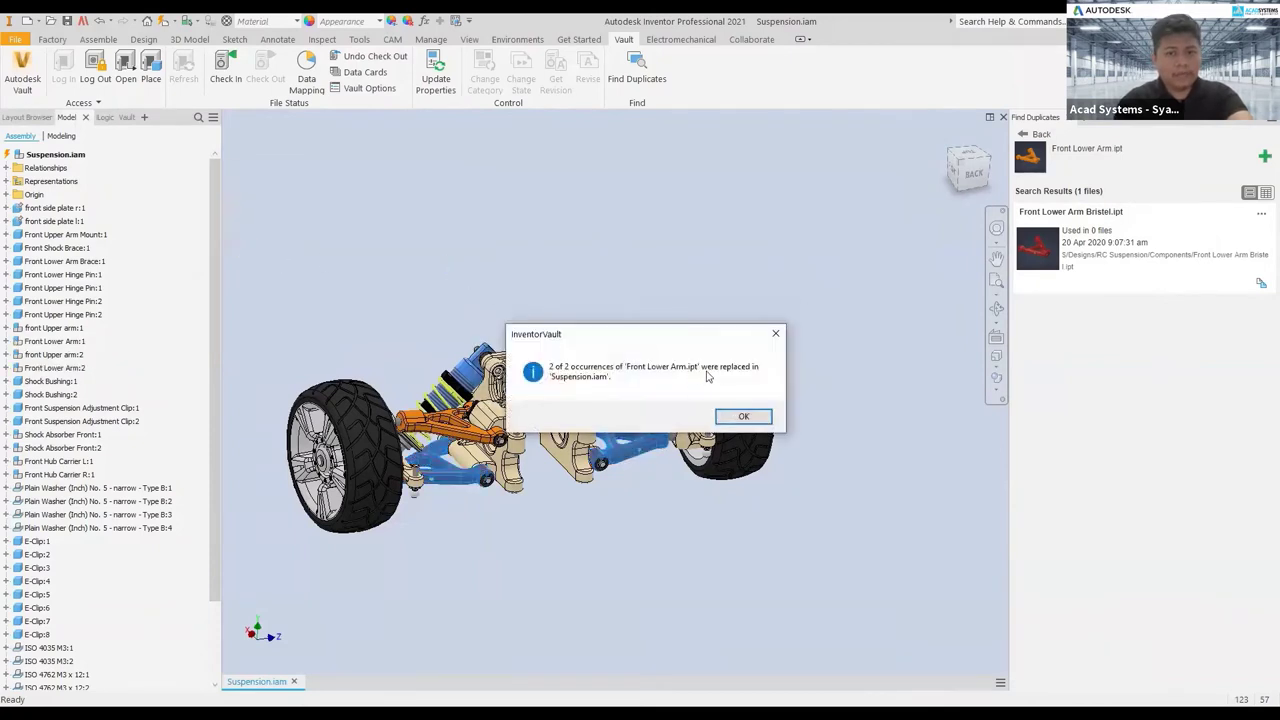
pyautogui.click(742, 417)
# Expand Front Lower Arm.iam in the assembly's Vault file list and inspect the replaced lower arm part.
pyautogui.click(128, 117)
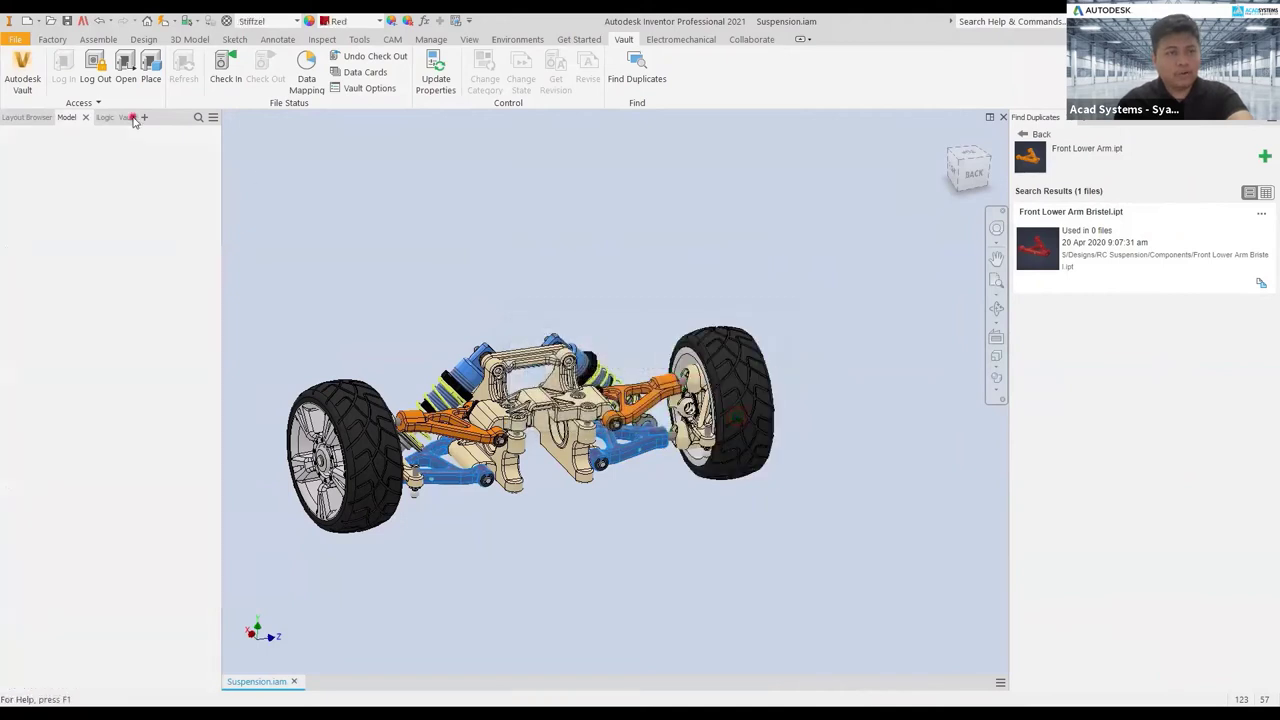
pyautogui.click(112, 234)
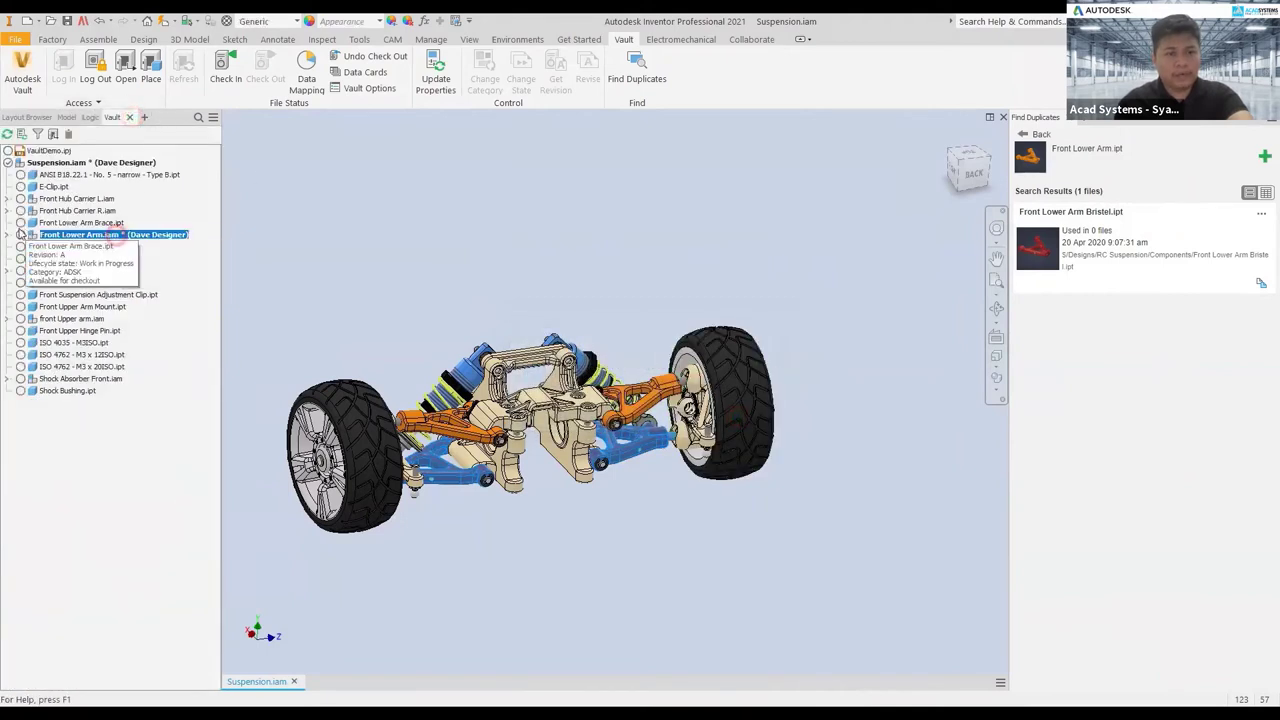
pyautogui.click(8, 234)
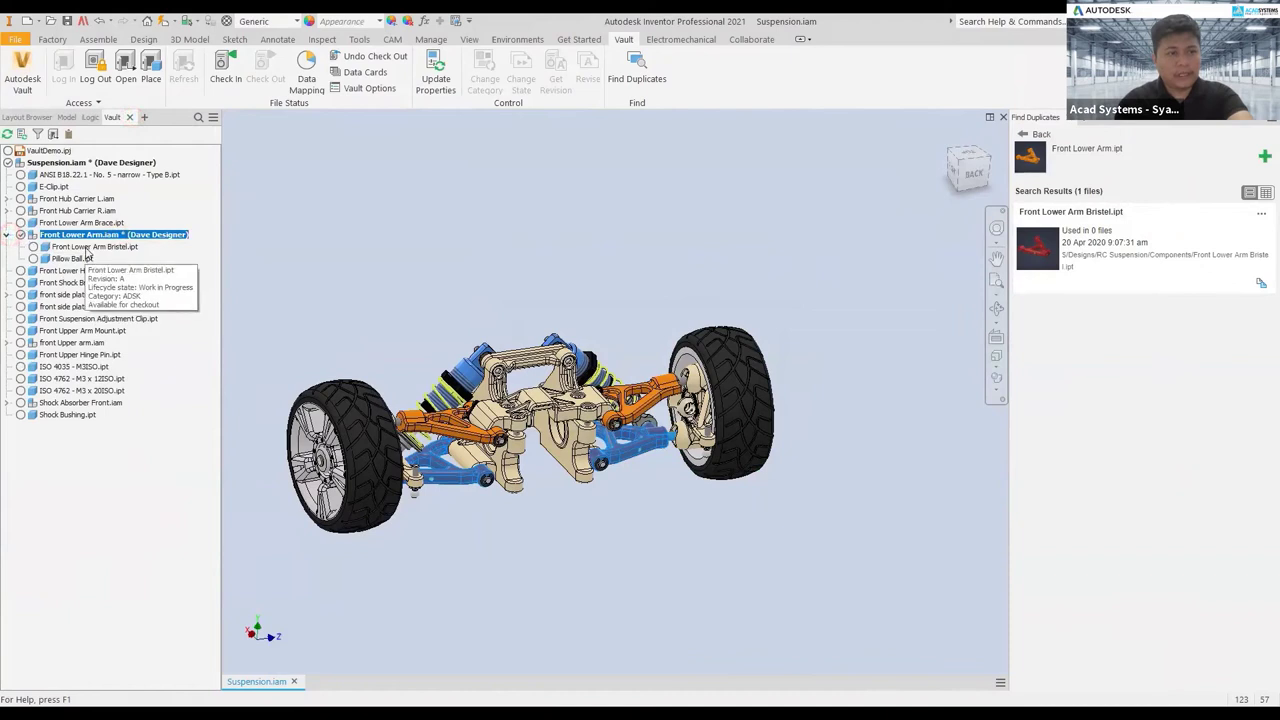
pyautogui.click(86, 246)
pyautogui.click(443, 253)
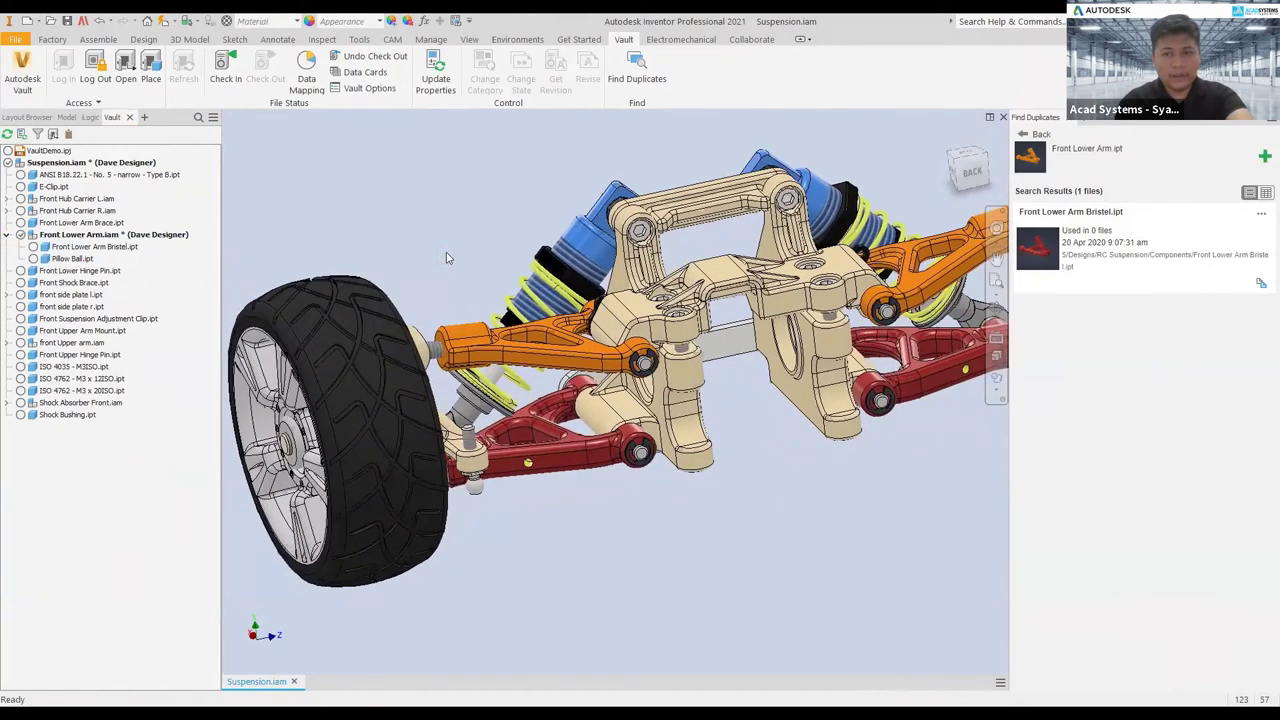
# Go back to the duplicate groups and replace all occurrences of Front Upper Arm.ipt with Front Upper Arm Bristel.ipt, agreeing to the checkout.
pyautogui.click(1036, 133)
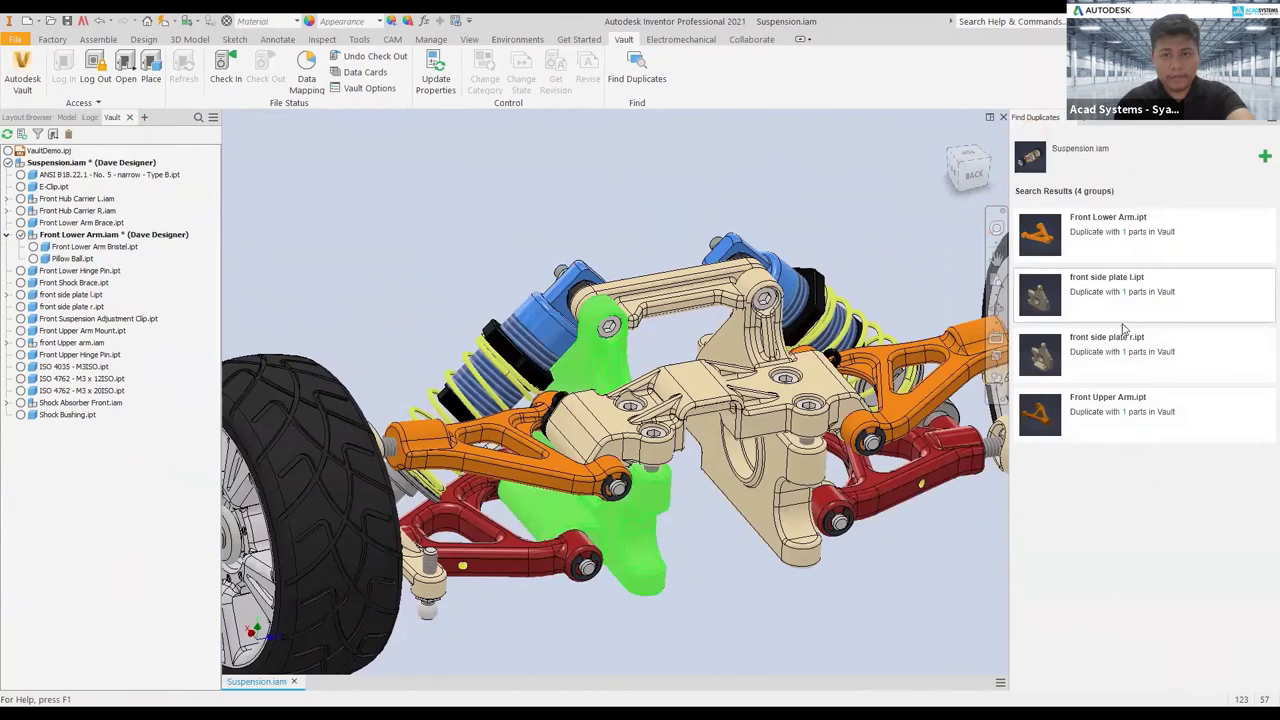
pyautogui.click(1046, 402)
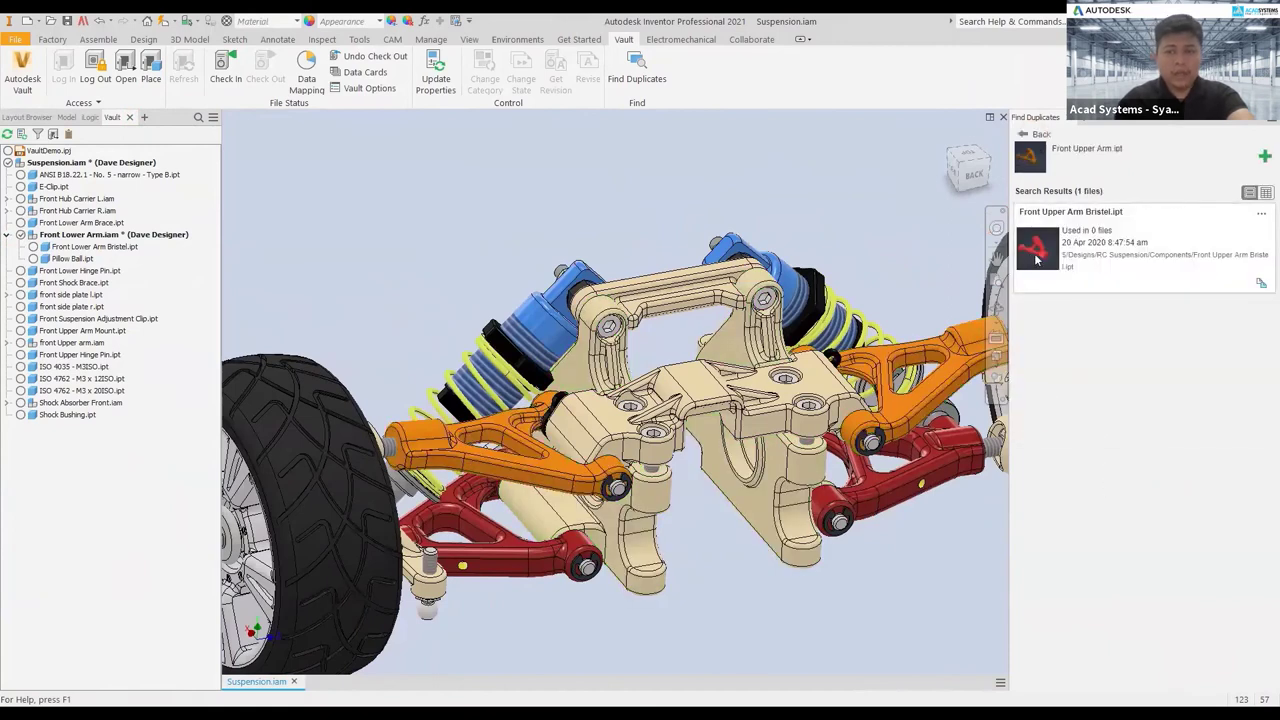
pyautogui.click(1261, 213)
pyautogui.click(1226, 298)
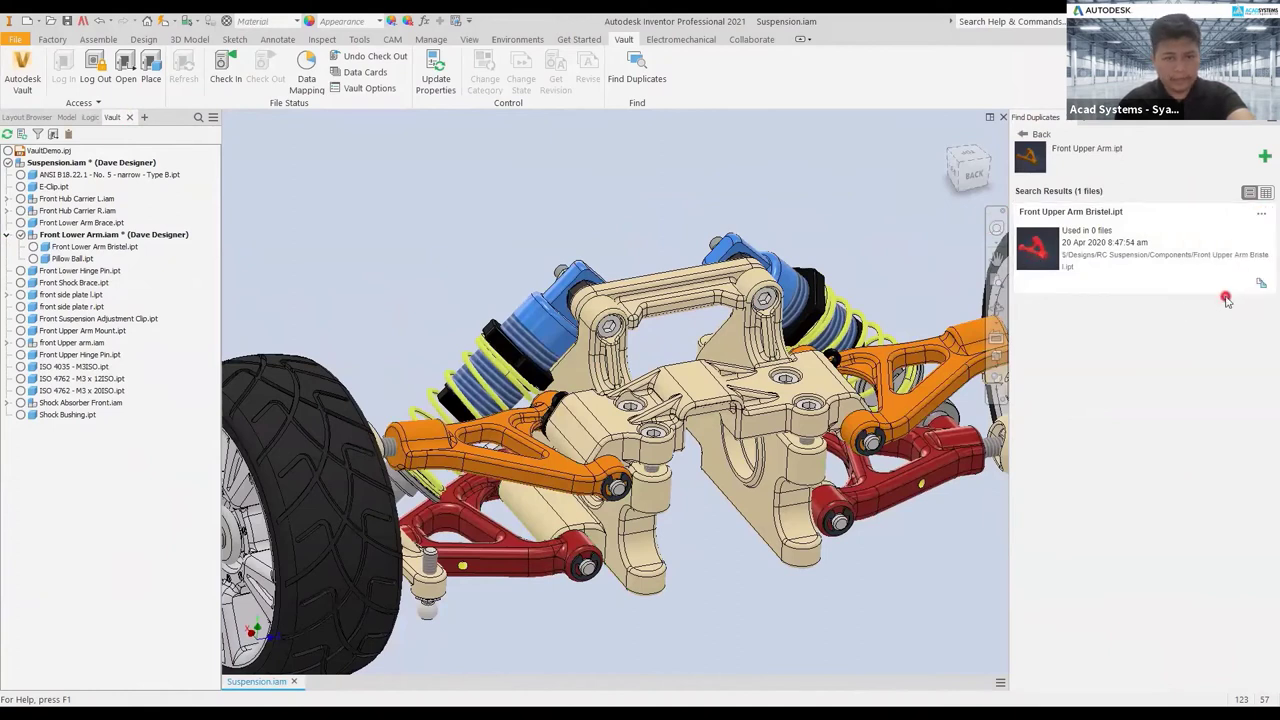
pyautogui.click(246, 243)
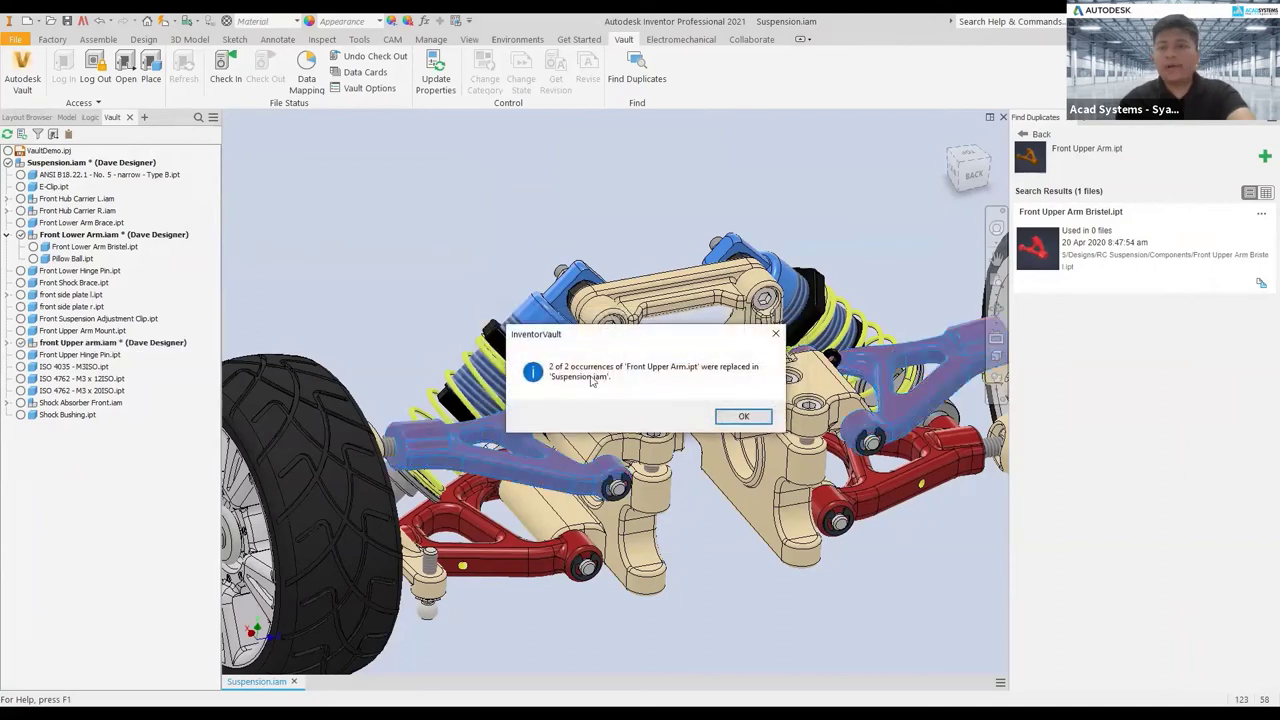
pyautogui.click(722, 418)
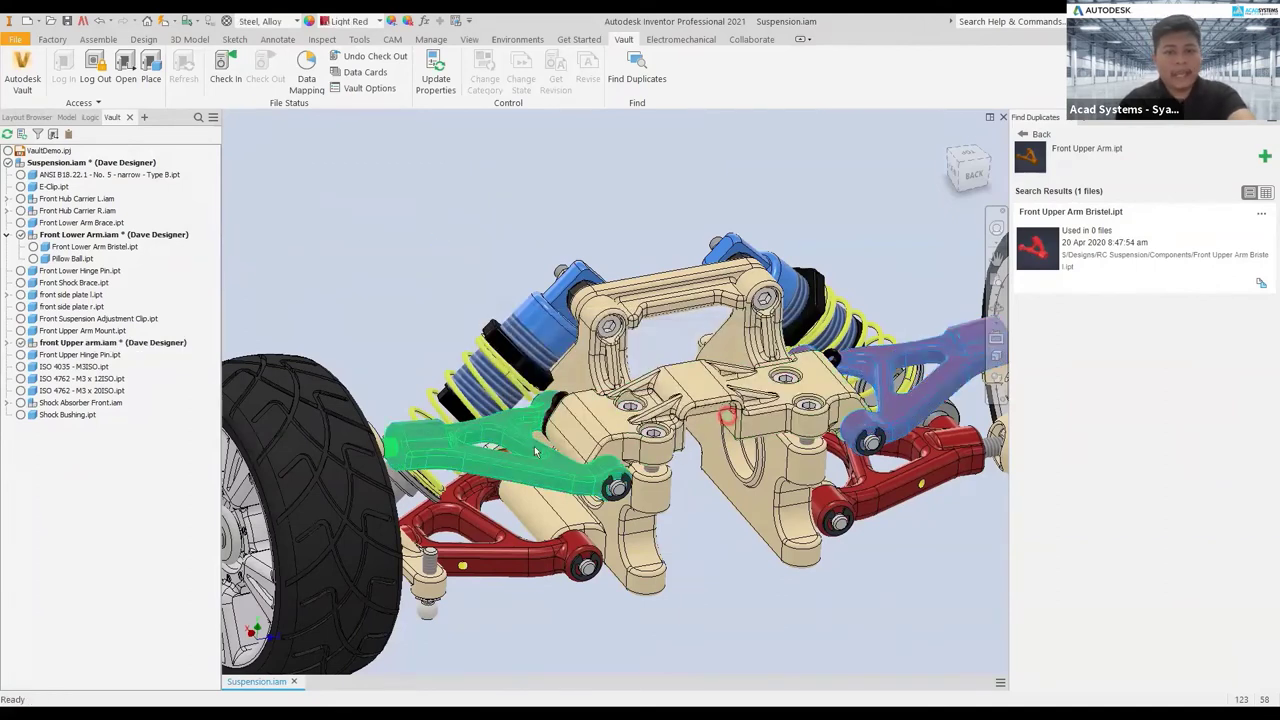
# Expand front Upper arm.iam in the Vault file list and inspect the replaced upper arm part.
pyautogui.click(64, 343)
pyautogui.click(8, 343)
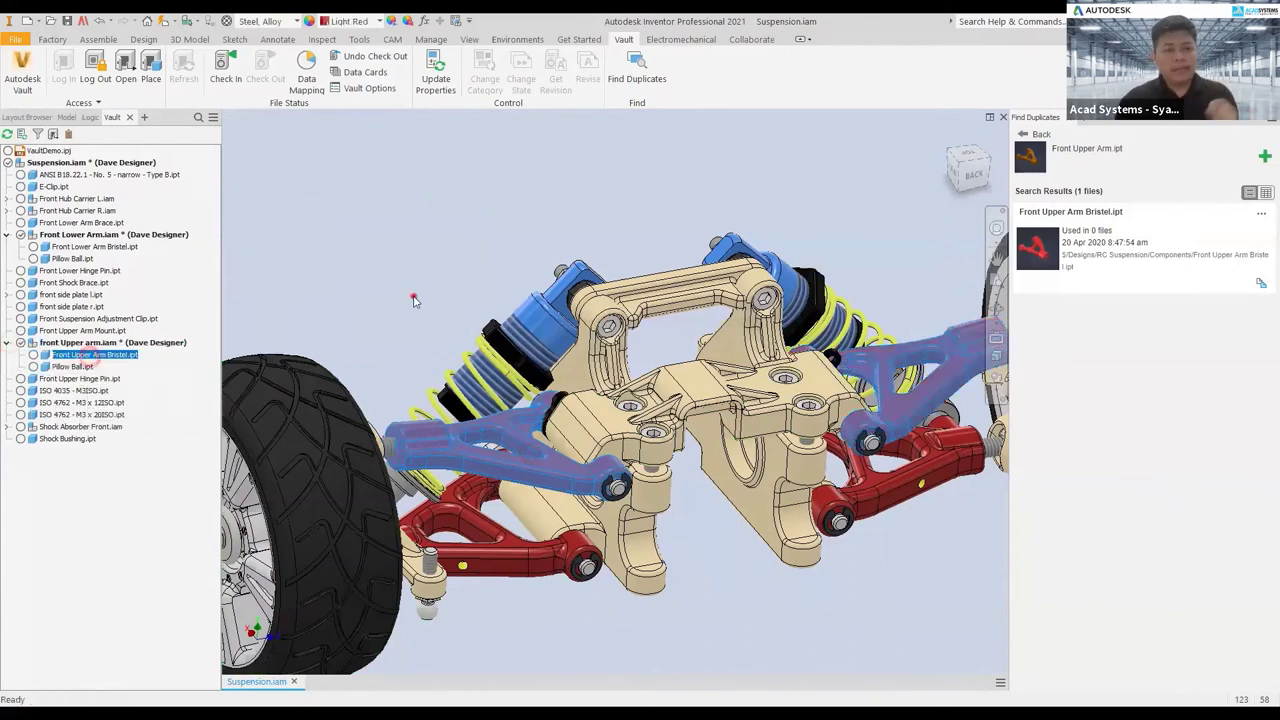
pyautogui.click(415, 296)
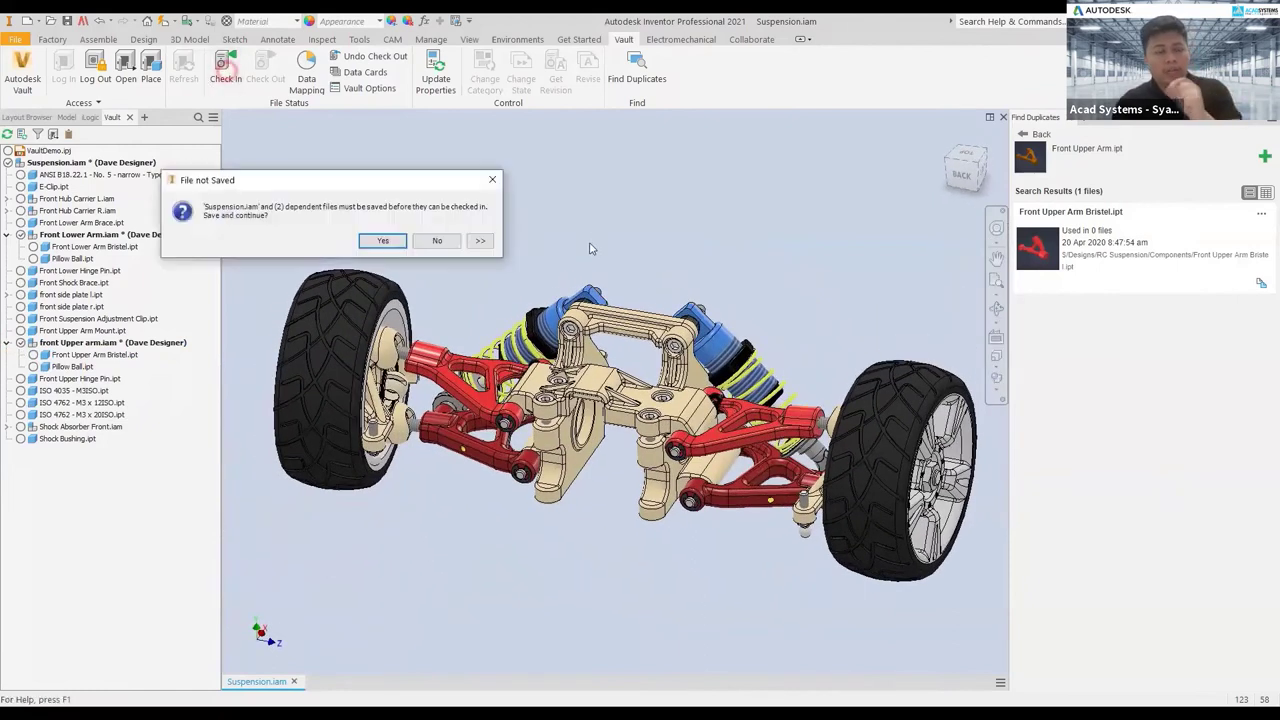
# Save Suspension.iam with its dependent files and check them in with the comment "Replaced duplicate components".
pyautogui.click(382, 240)
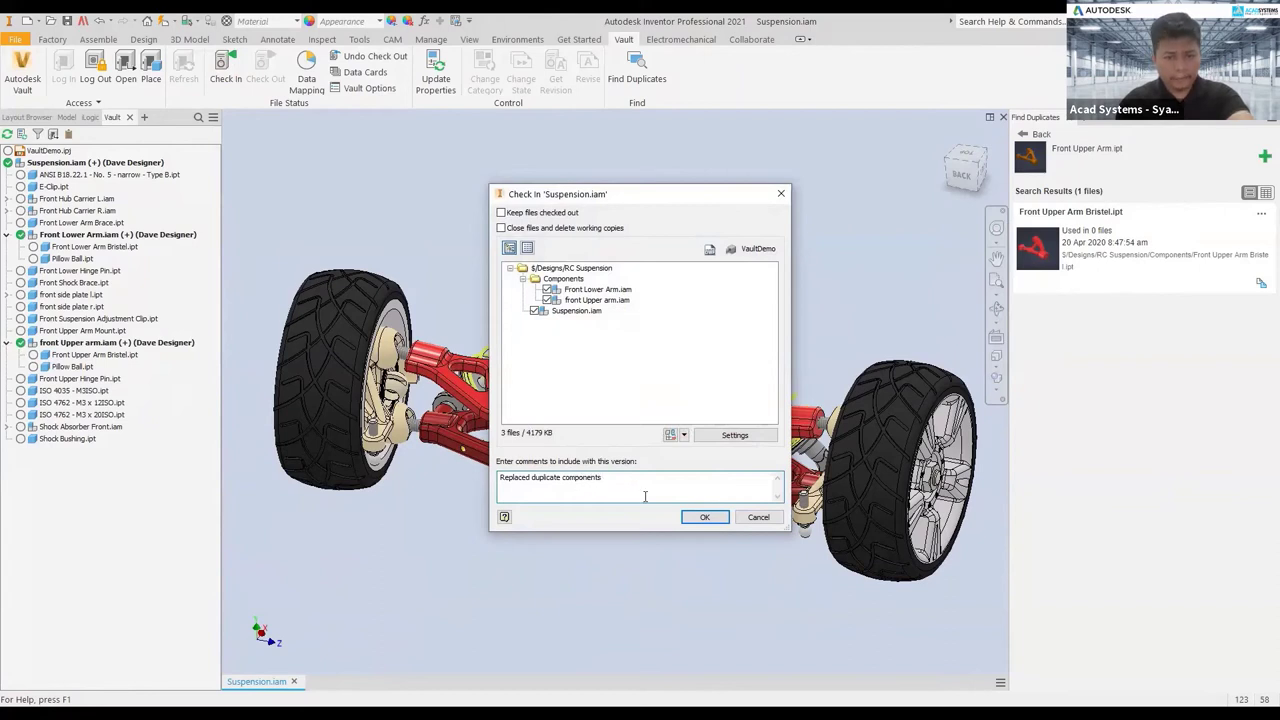
pyautogui.click(704, 516)
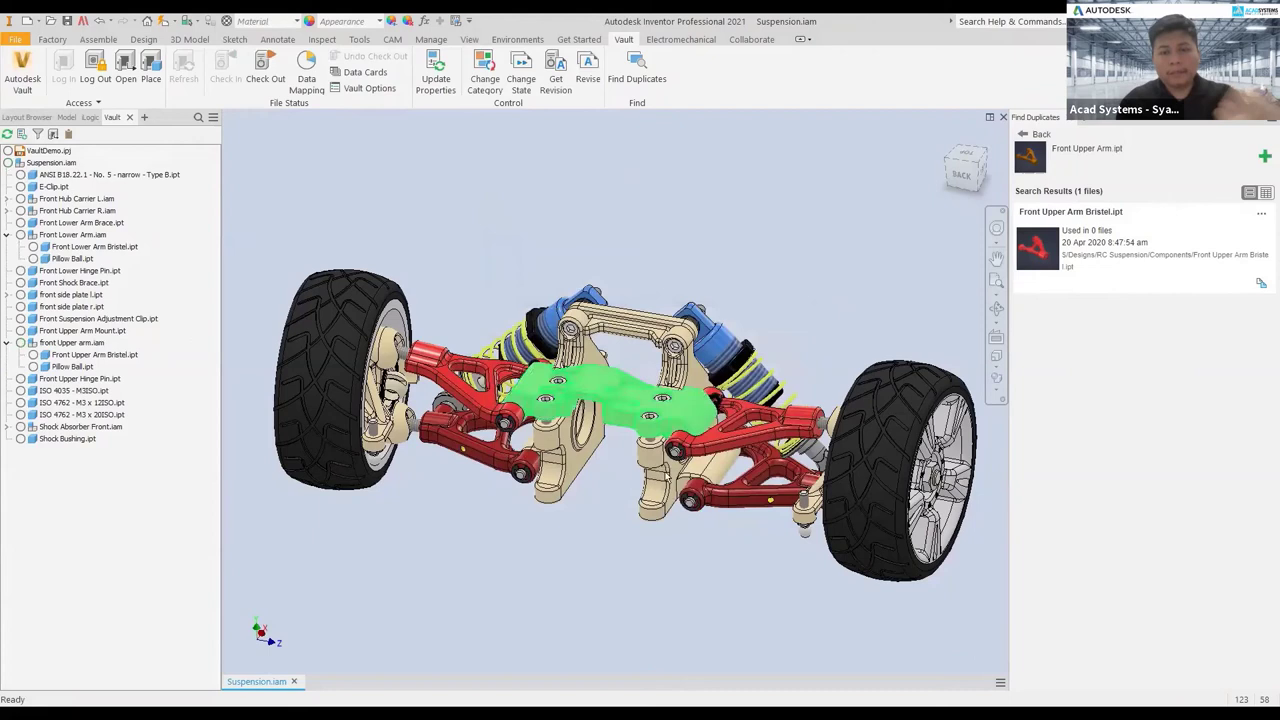
# Switch to Autodesk Vault and review the version history and 3D preview of Suspension.iam in the RC Suspension folder.
pyautogui.click(1261, 283)
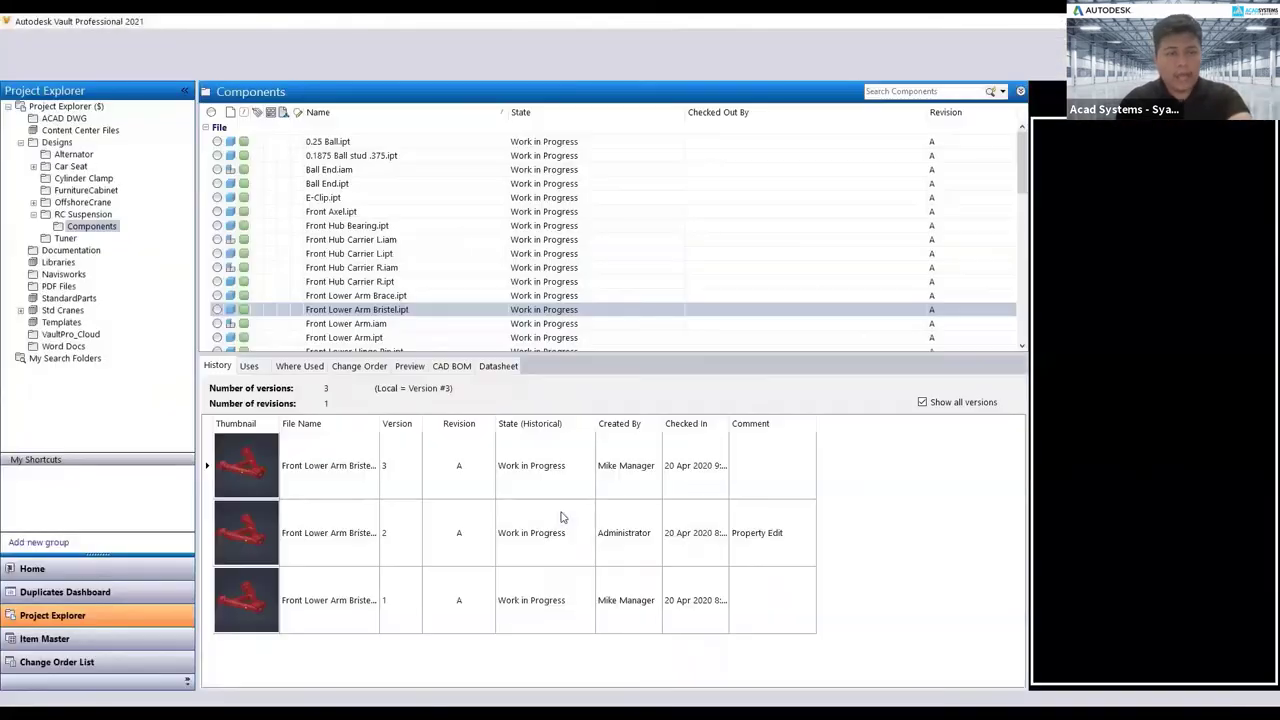
pyautogui.click(83, 214)
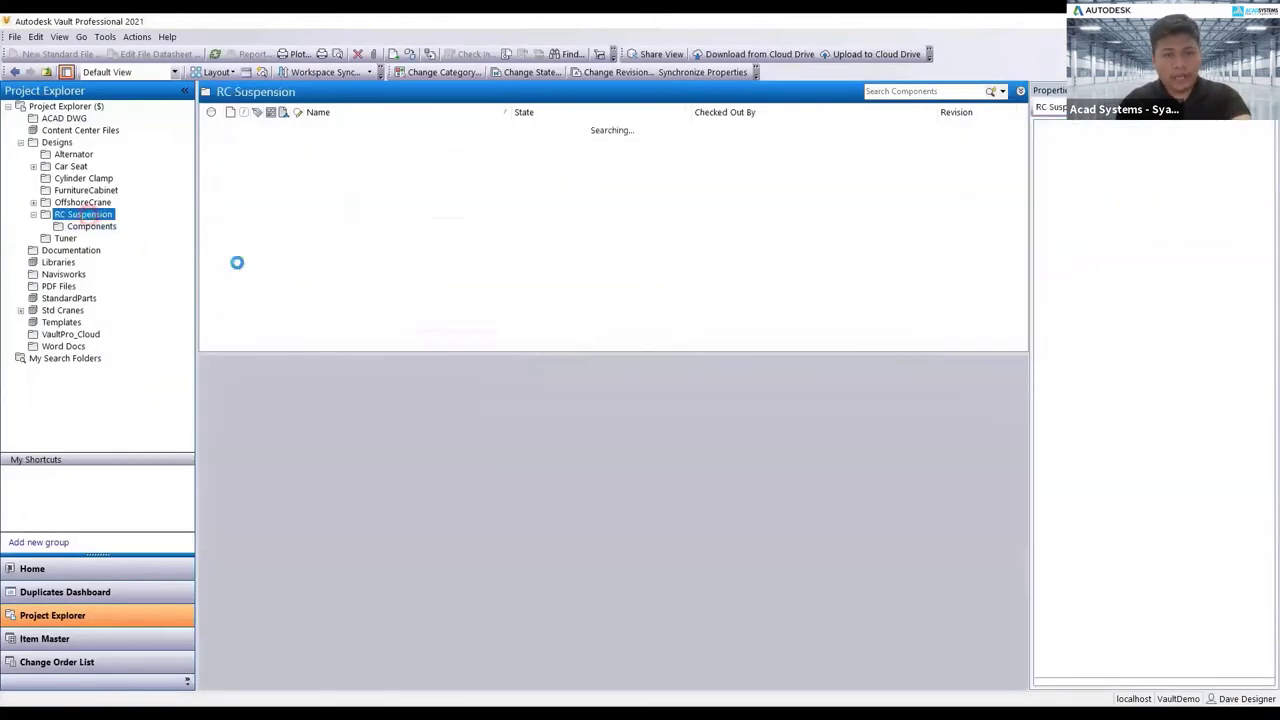
pyautogui.click(338, 184)
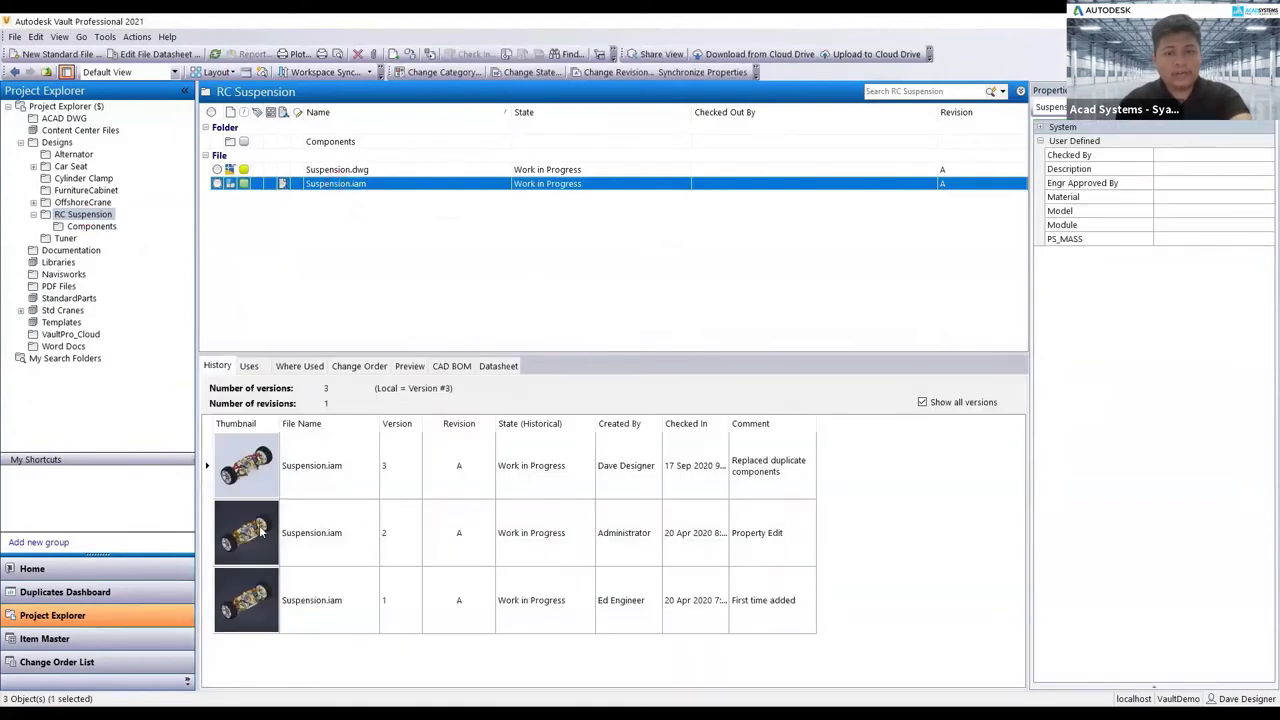
pyautogui.click(408, 366)
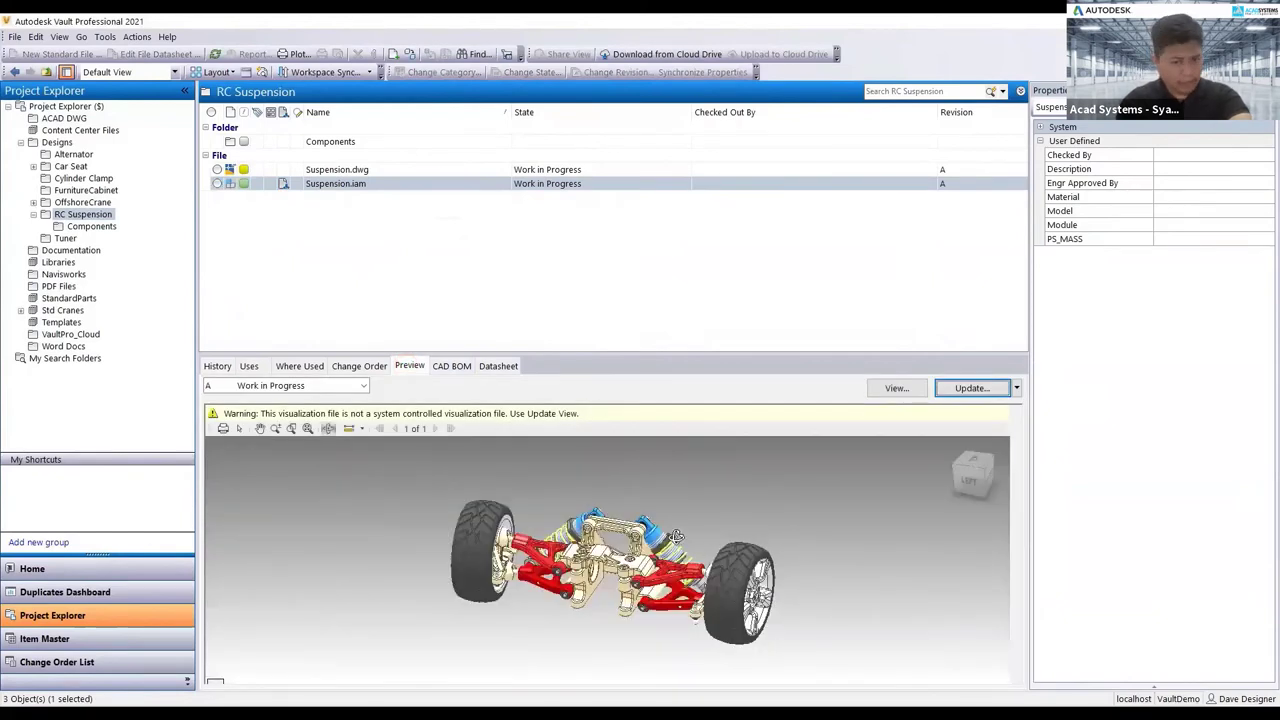
pyautogui.moveTo(672, 540); pyautogui.dragTo(612, 533)
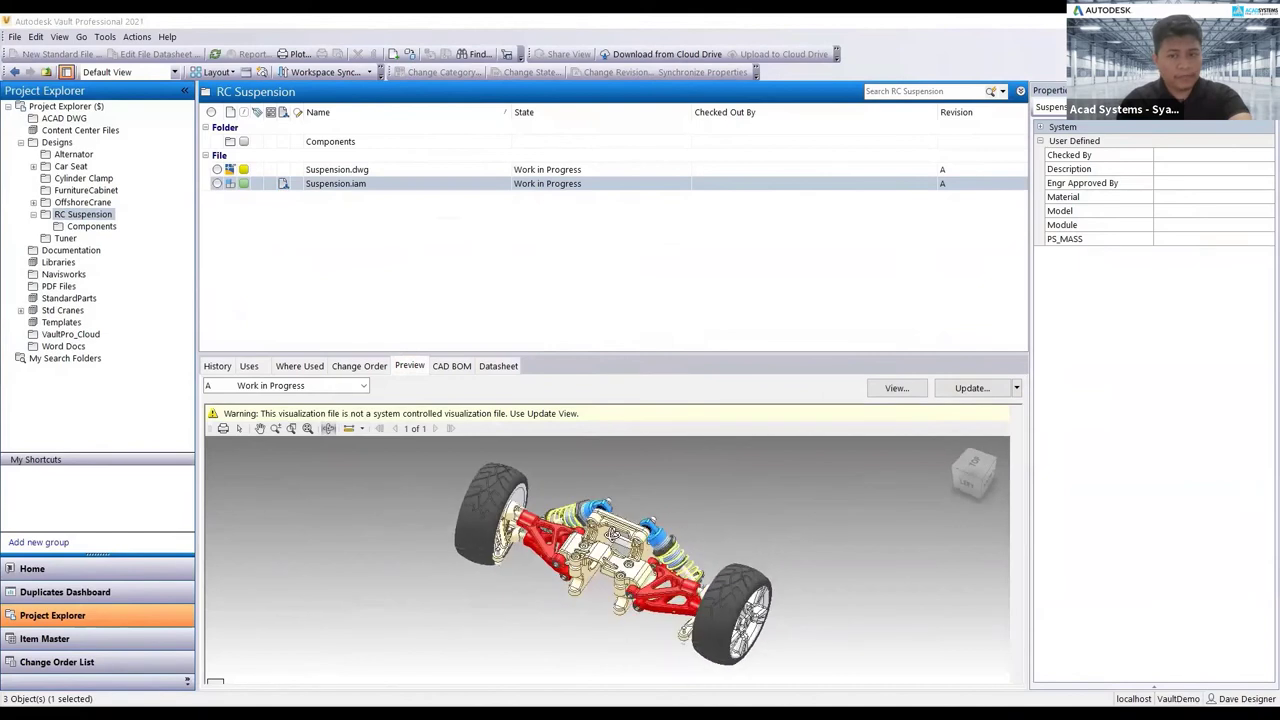
# View Suspension.iam in a separate, enlarged window and inspect the model from another angle.
pyautogui.rightClick(346, 184)
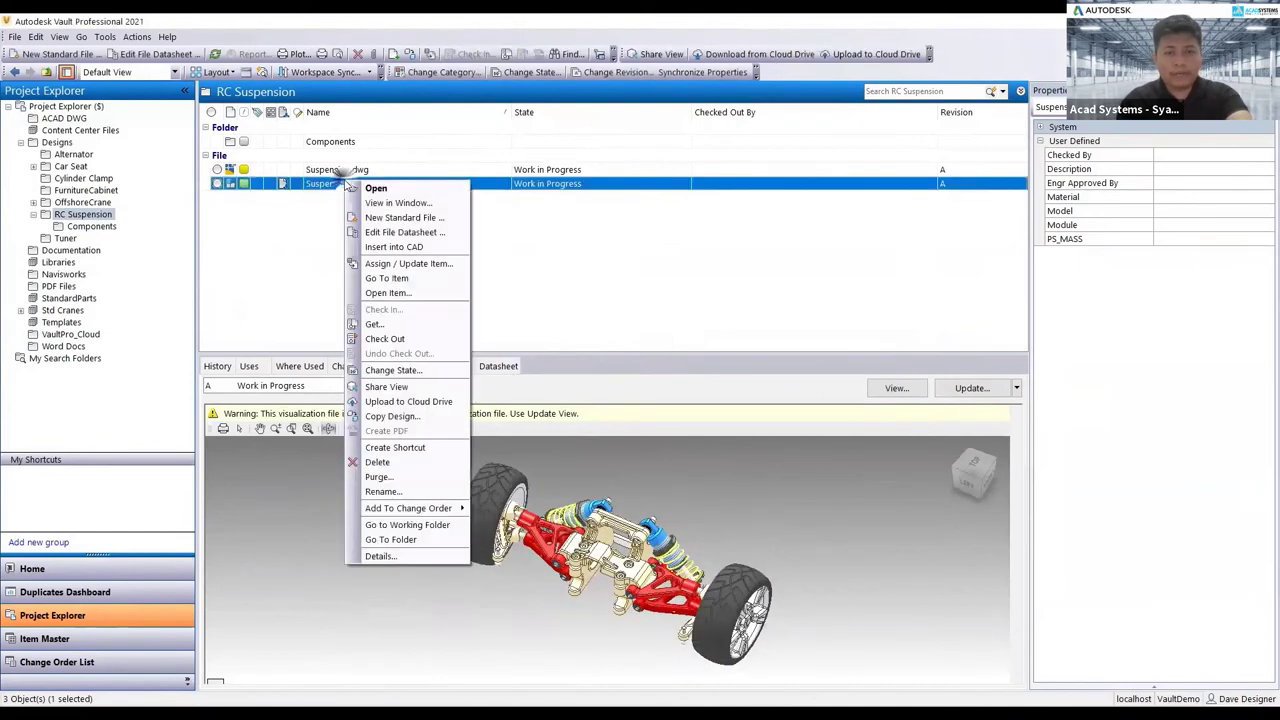
pyautogui.click(394, 204)
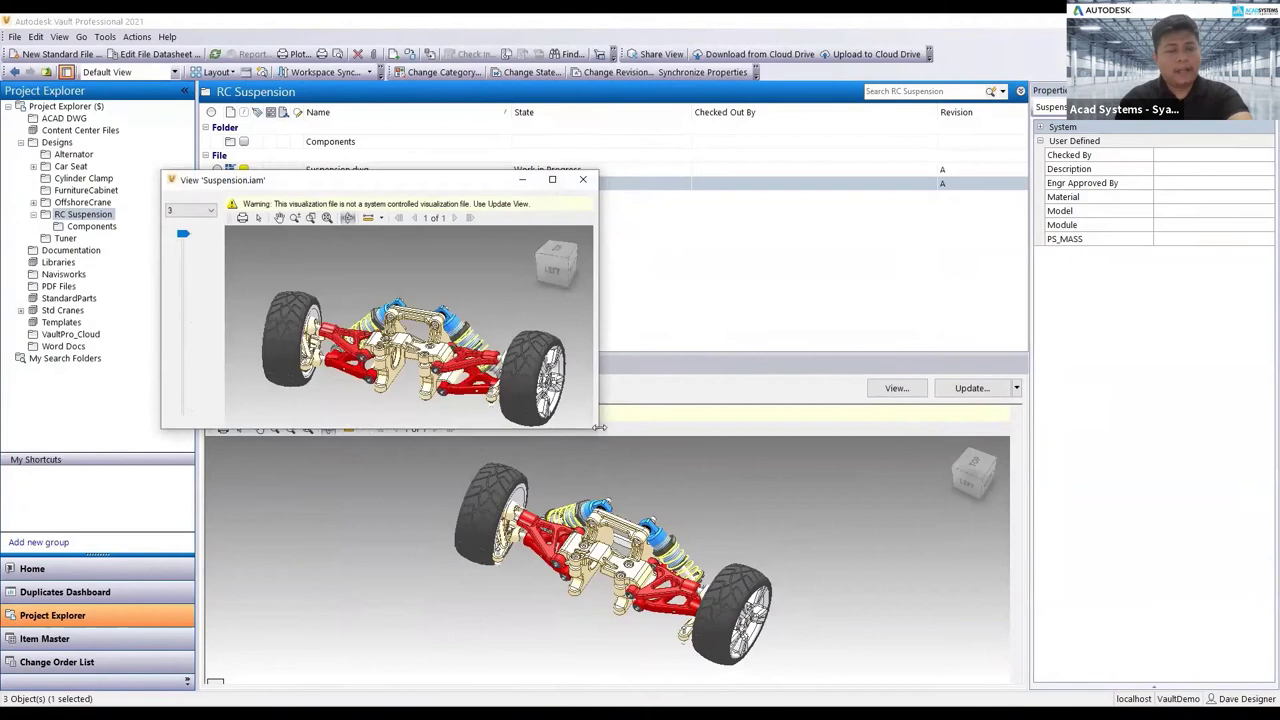
pyautogui.moveTo(596, 429); pyautogui.dragTo(788, 596)
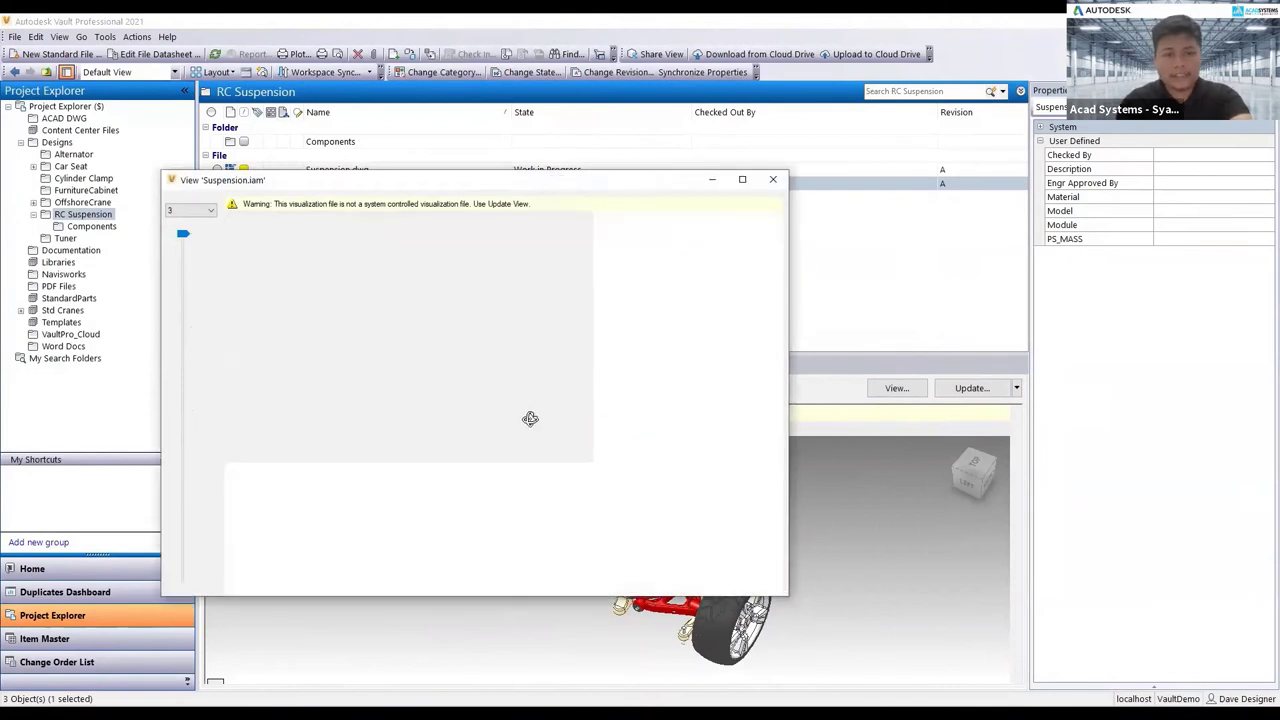
pyautogui.moveTo(507, 383); pyautogui.dragTo(409, 357)
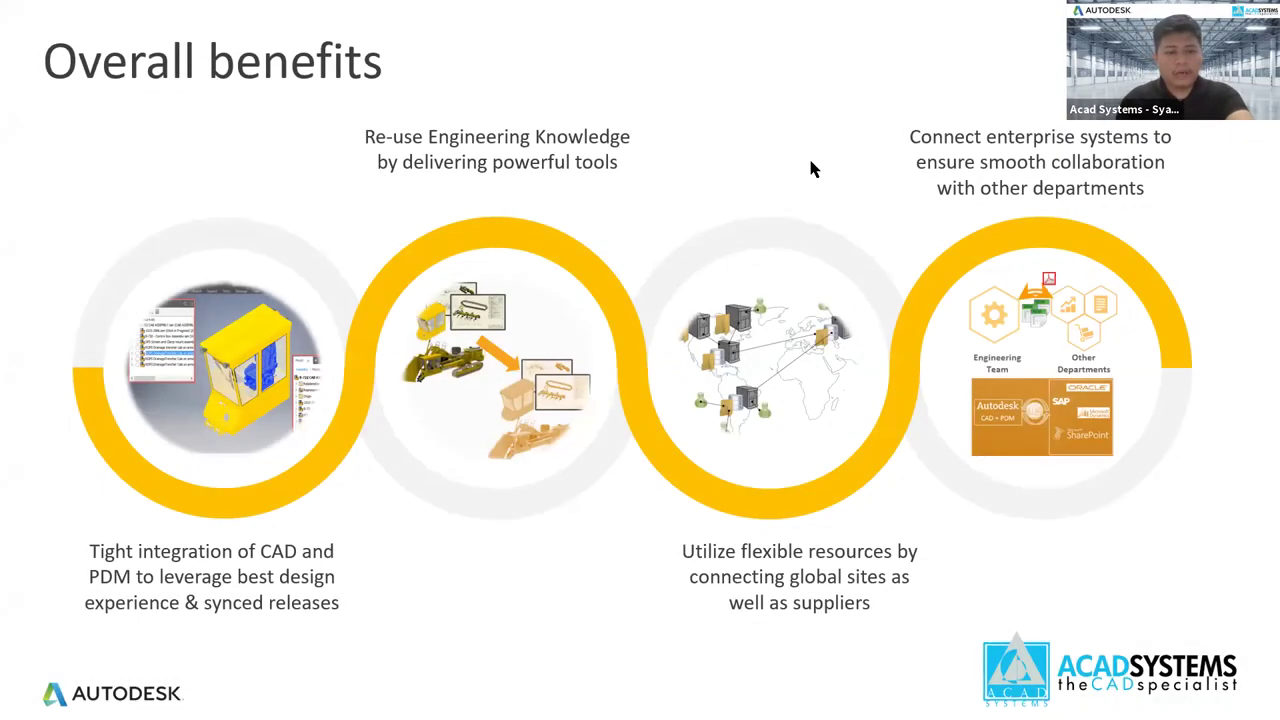
# Exit the slide show and switch to the browser page showing Suspension.collaboration in Autodesk Viewer.
pyautogui.press('Escape')
pyautogui.click(515, 700)
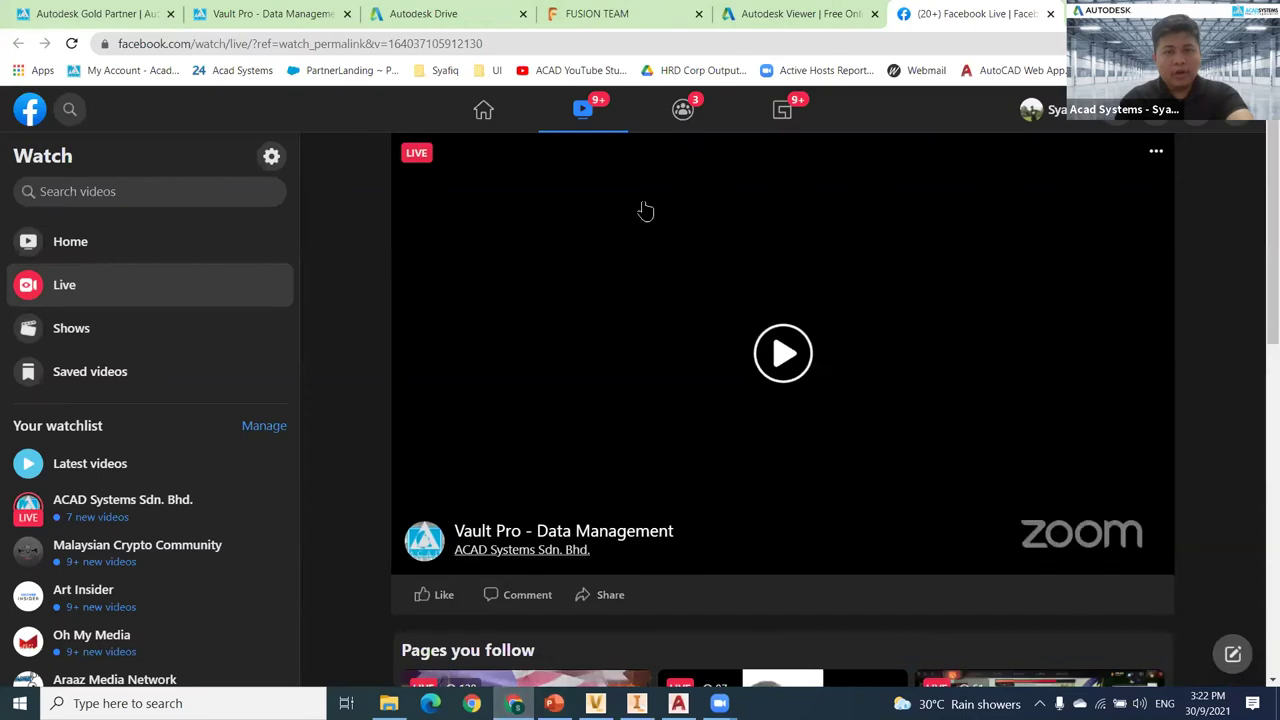
pyautogui.click(800, 13)
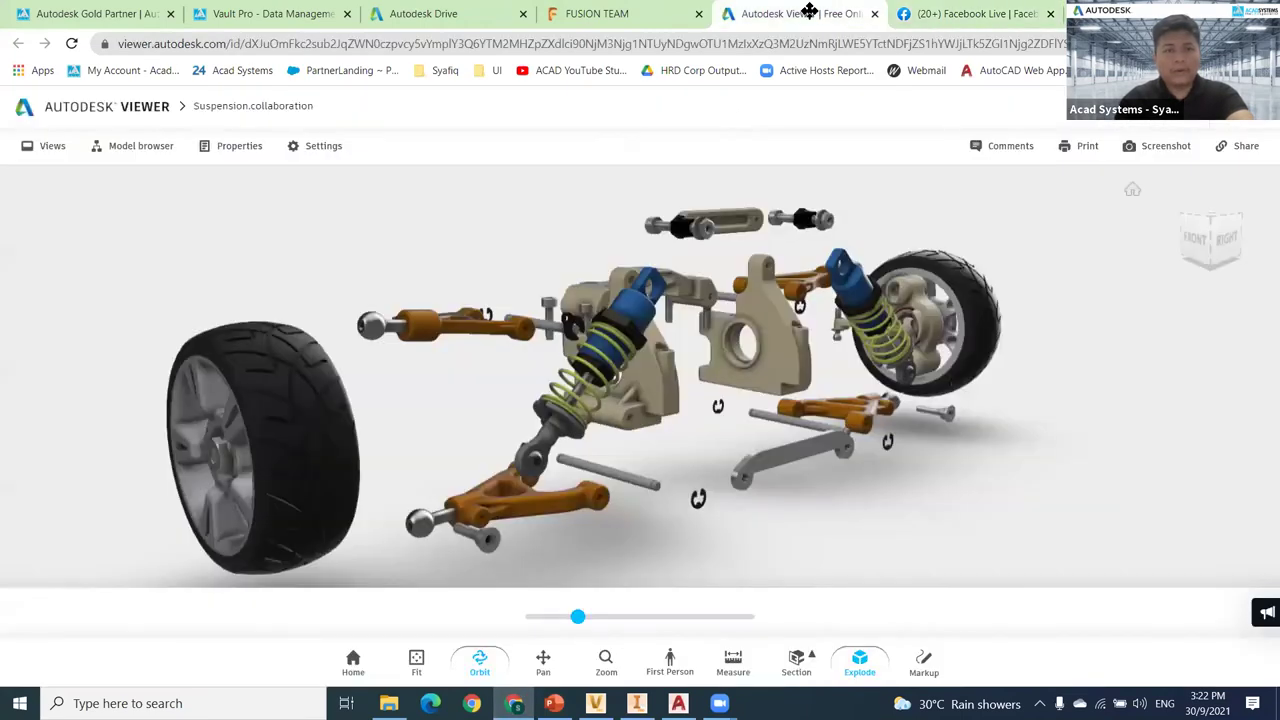
# Switch to Autodesk Vault, open the RC Suspension folder and select Suspension.iam.
pyautogui.click(595, 703)
pyautogui.scroll(-3, 100, 297)
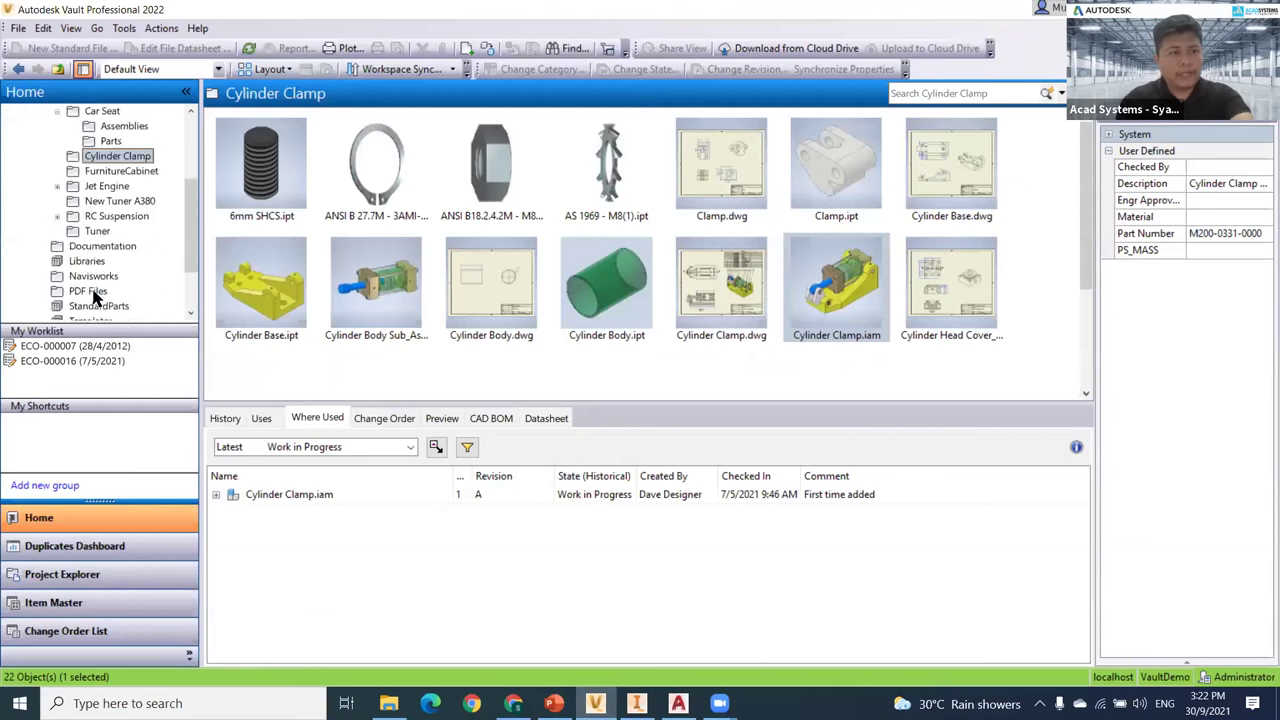
pyautogui.scroll(-1, 97, 298)
pyautogui.click(98, 172)
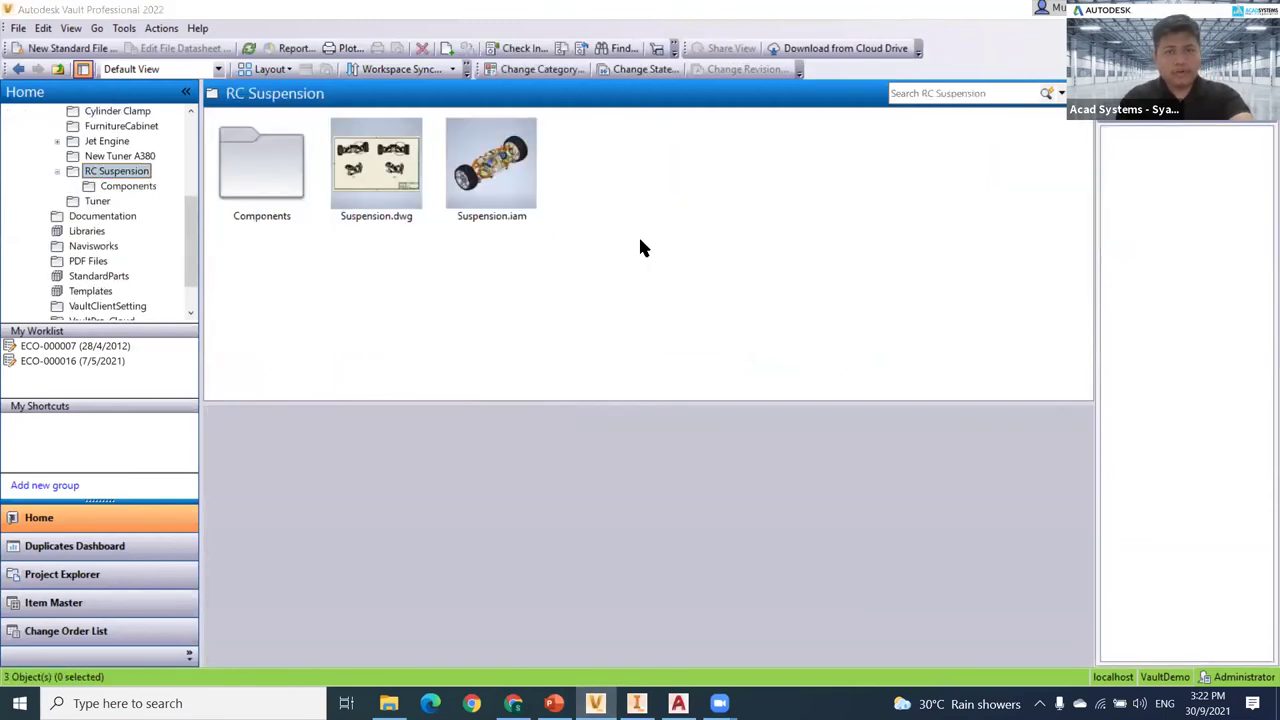
pyautogui.press('End')
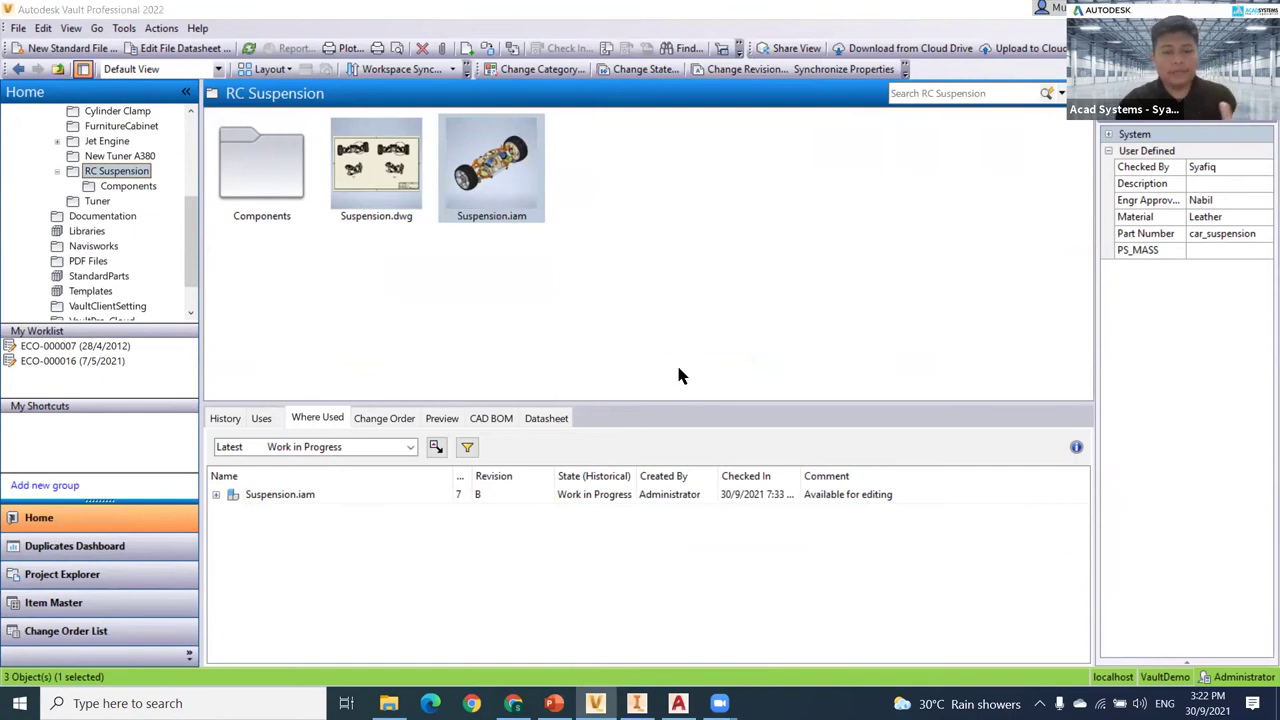
# Return to Autodesk Viewer, slightly reduce the explosion of the suspension model and examine it from another angle.
pyautogui.moveTo(513, 703)
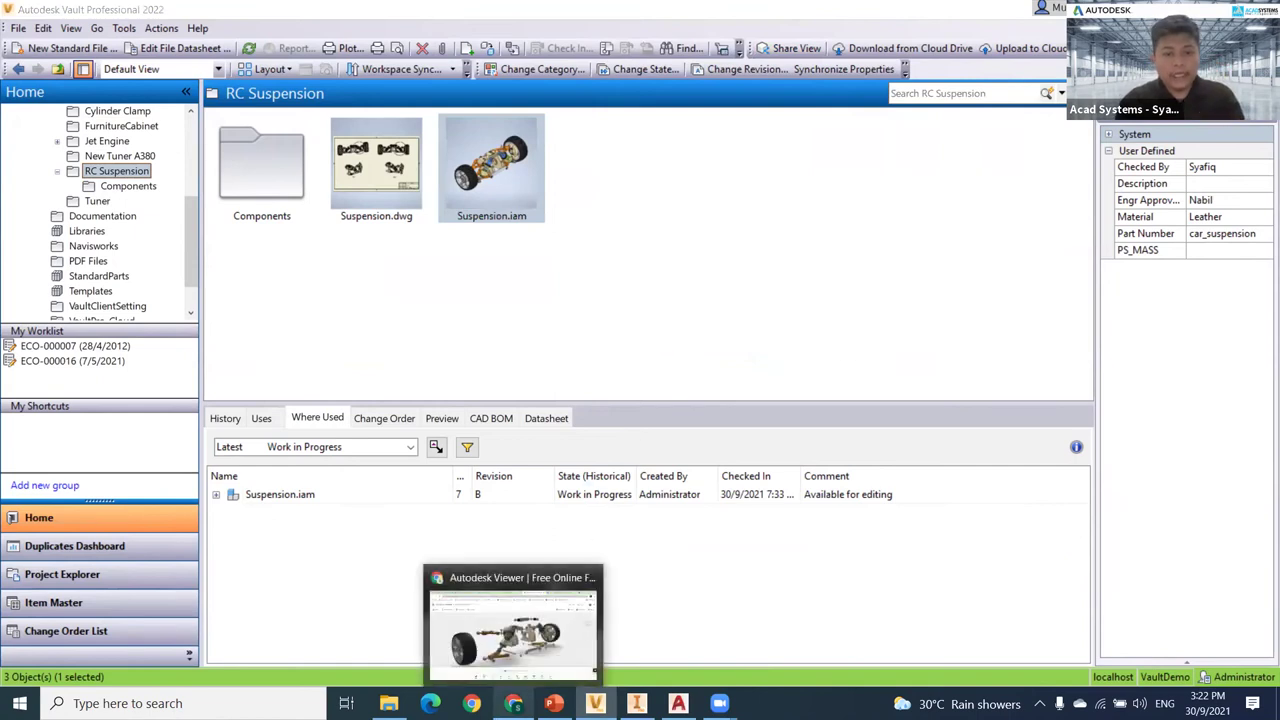
pyautogui.click(513, 630)
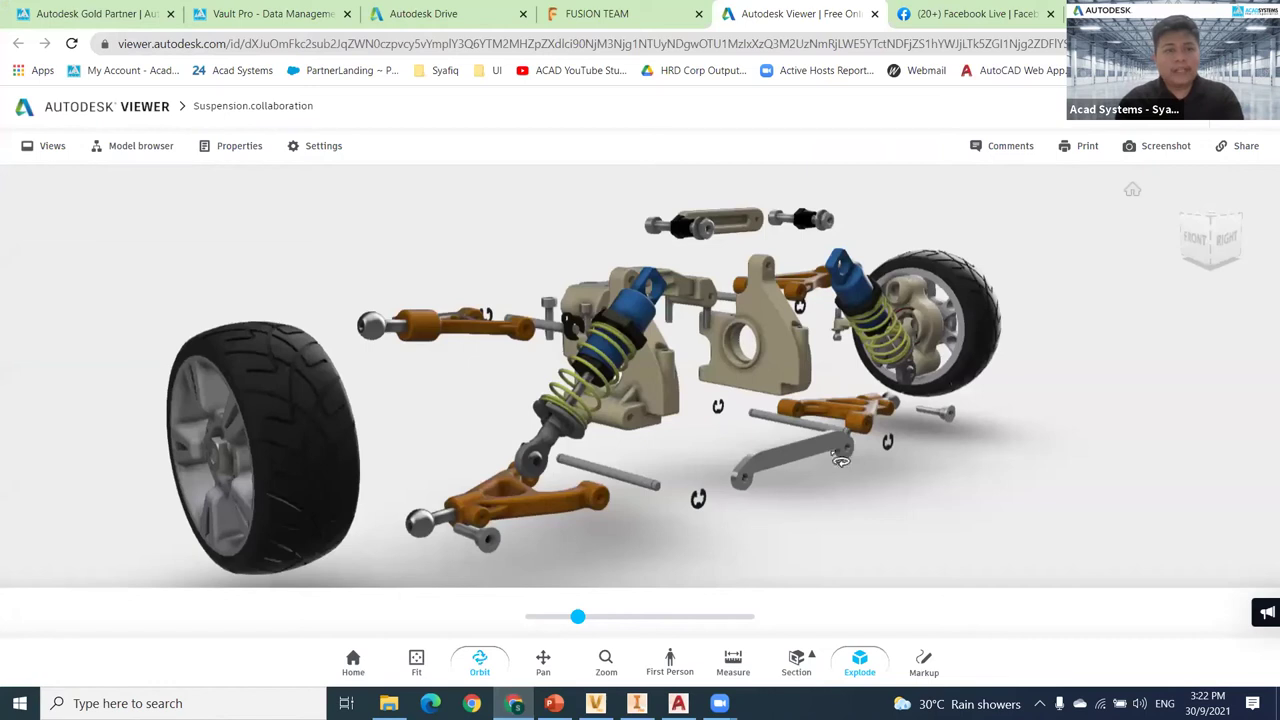
pyautogui.moveTo(790, 445); pyautogui.dragTo(556, 617)
pyautogui.moveTo(903, 517); pyautogui.dragTo(723, 491)
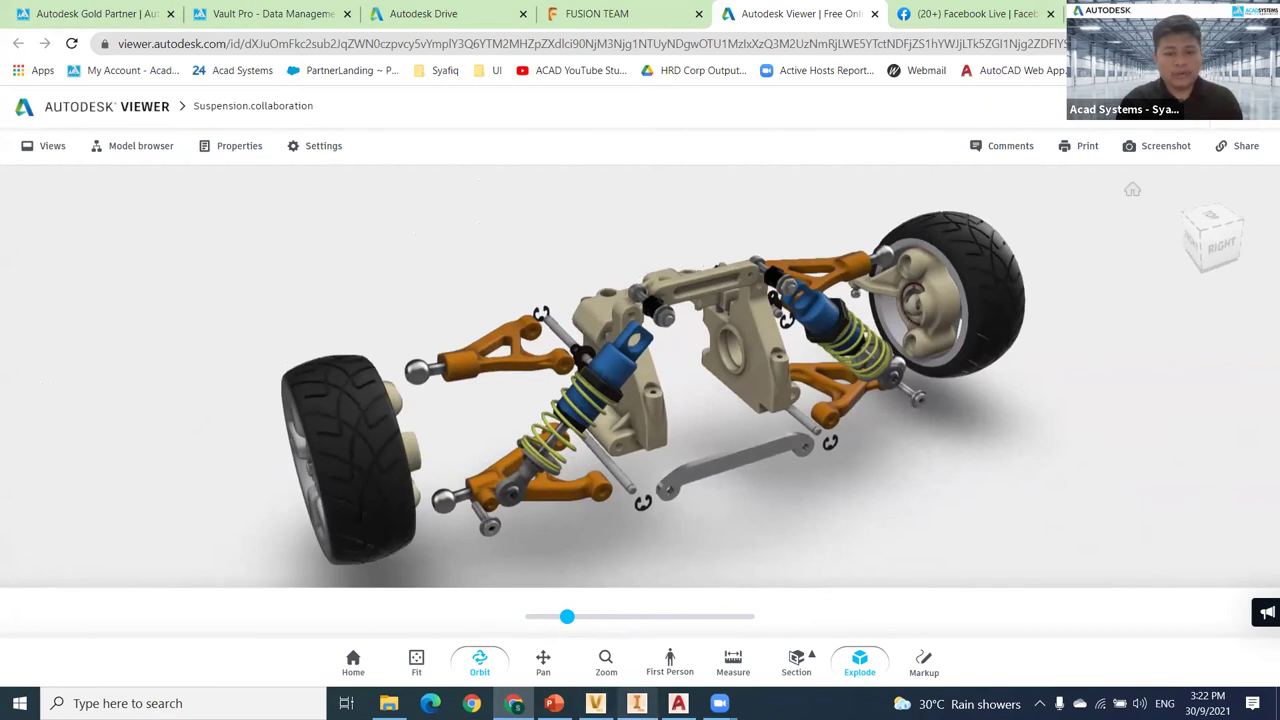
# Switch back to Autodesk Vault and open the New Tuner A380 folder.
pyautogui.click(595, 703)
pyautogui.moveTo(693, 160)
pyautogui.mouseDown()
pyautogui.moveTo(697, 254)
pyautogui.moveTo(686, 169)
pyautogui.mouseUp()
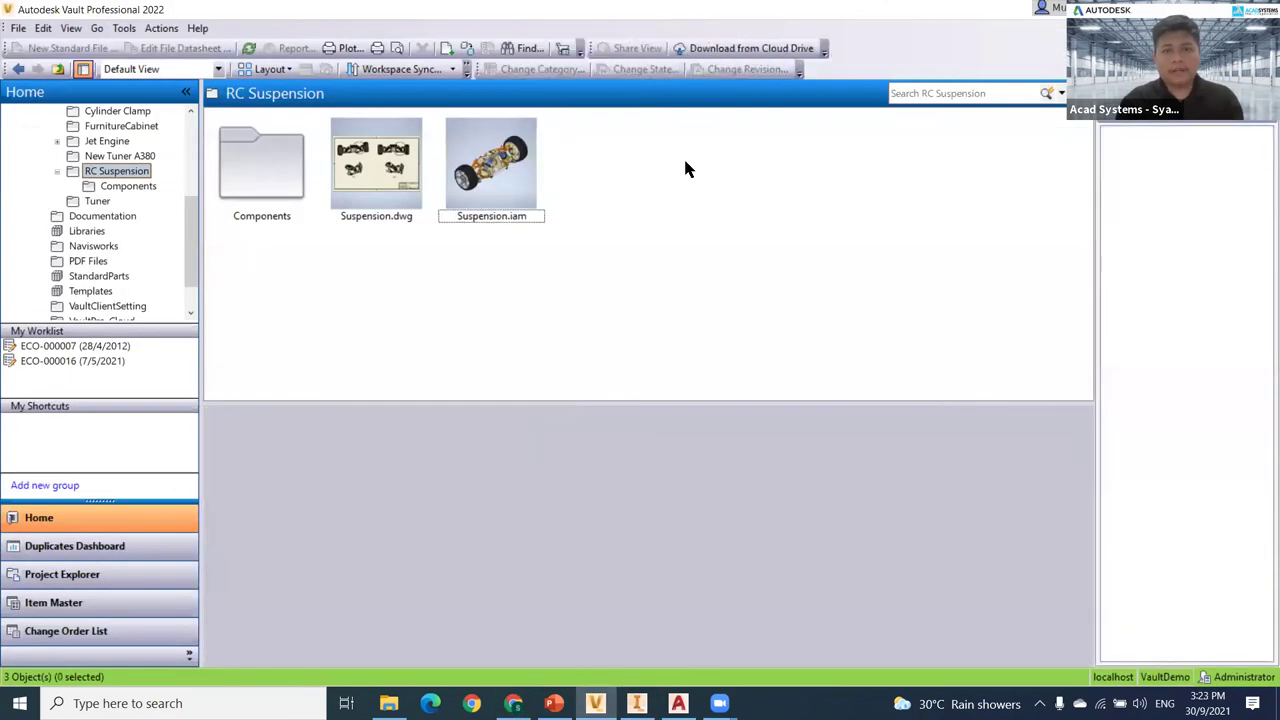
pyautogui.scroll(1, 100, 193)
pyautogui.click(115, 203)
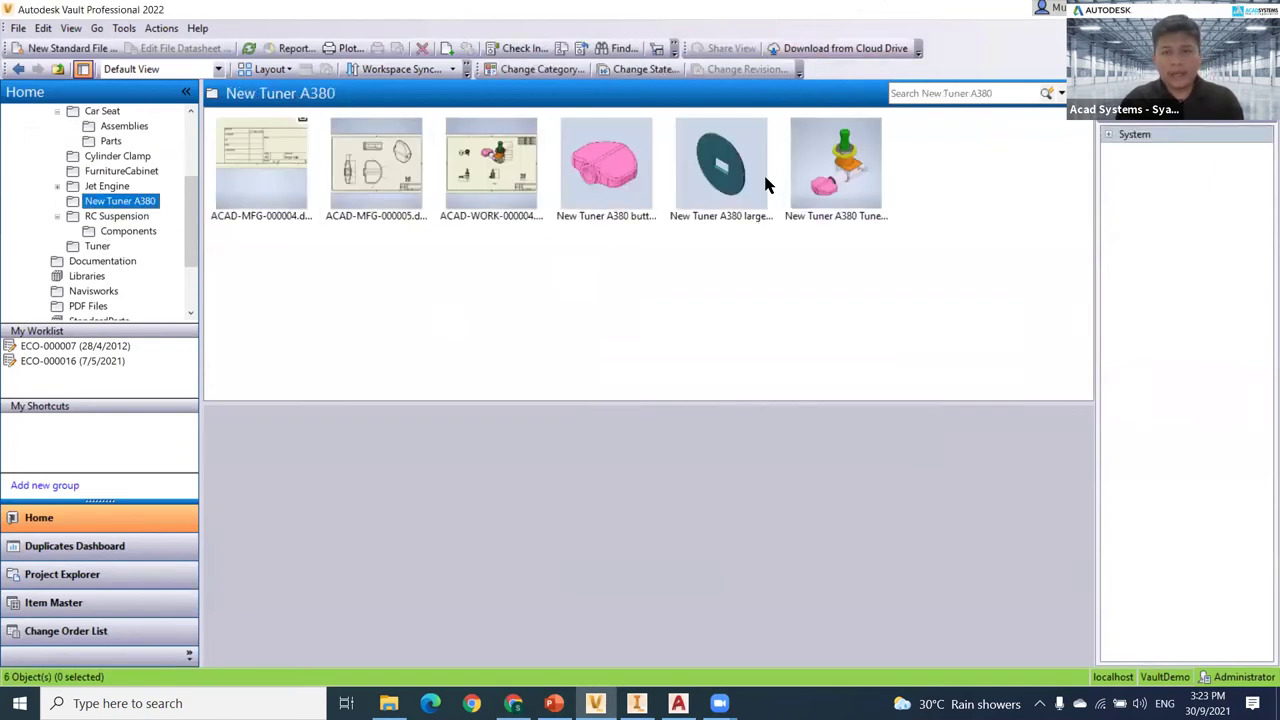
# Select the New Tuner A380 Tuner assembly, then switch to the Fusion Team page and open the Tuner folder under Designs.
pyautogui.click(808, 181)
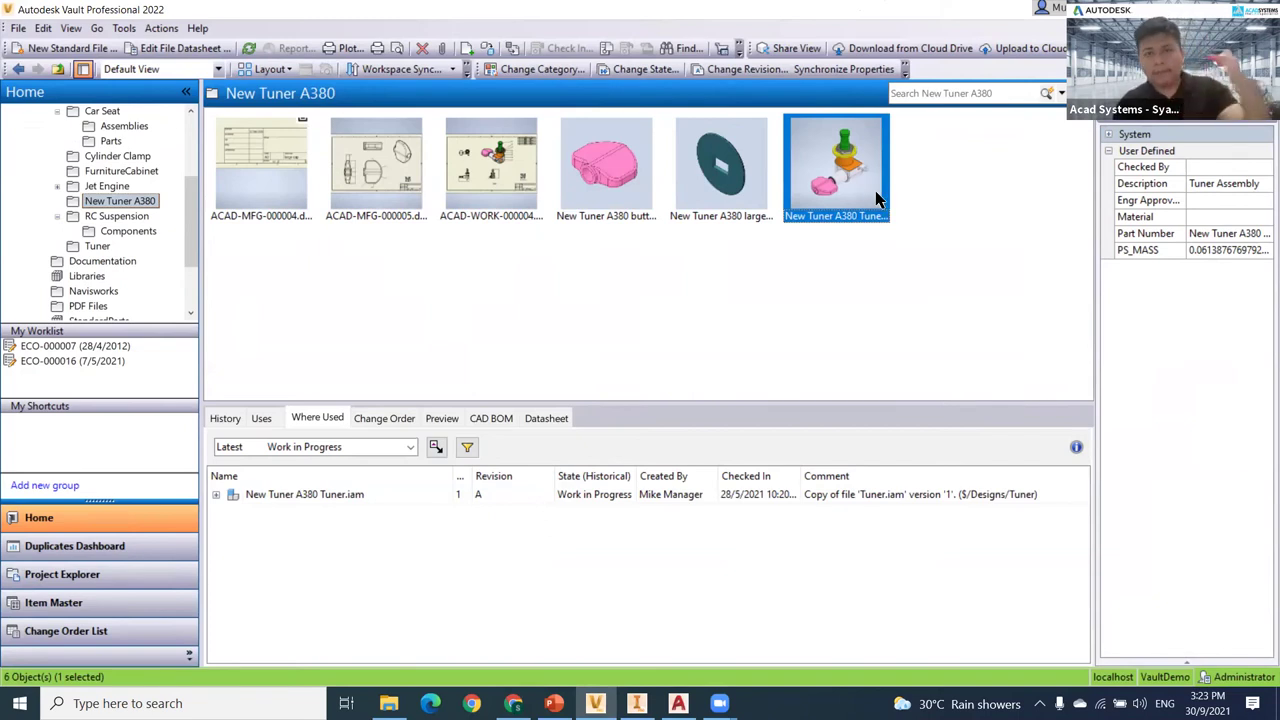
pyautogui.click(513, 703)
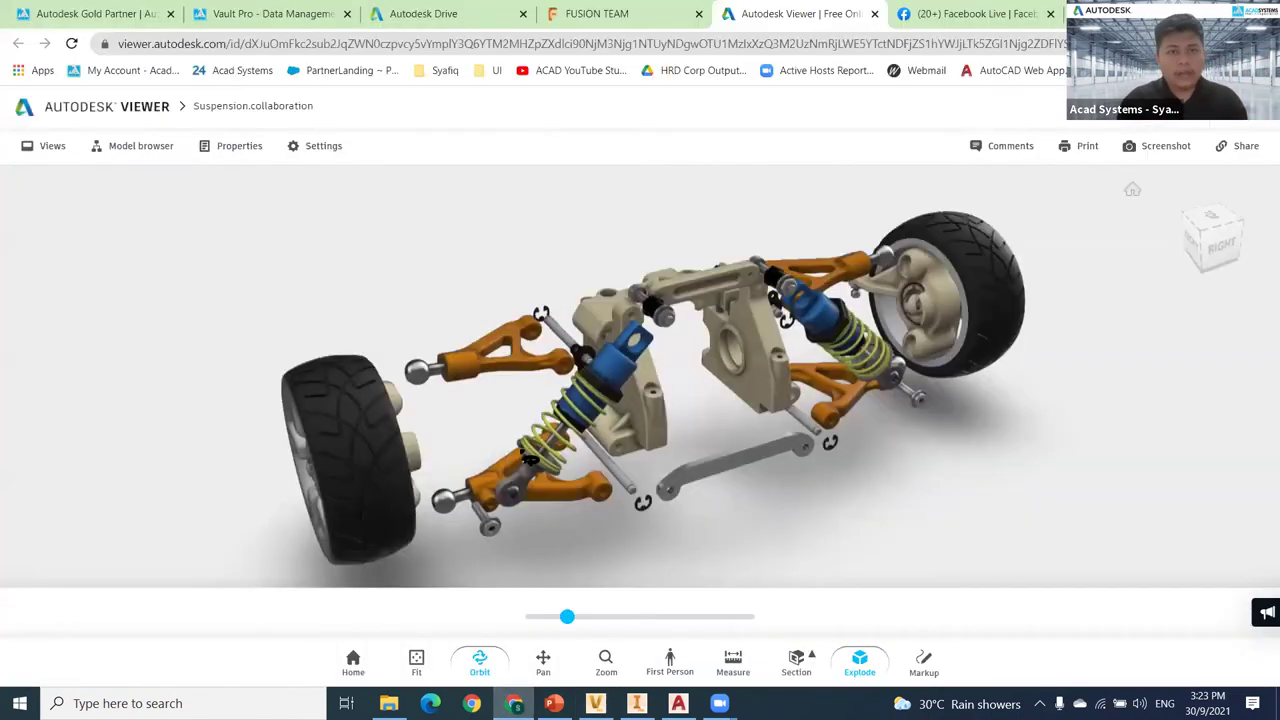
pyautogui.click(607, 20)
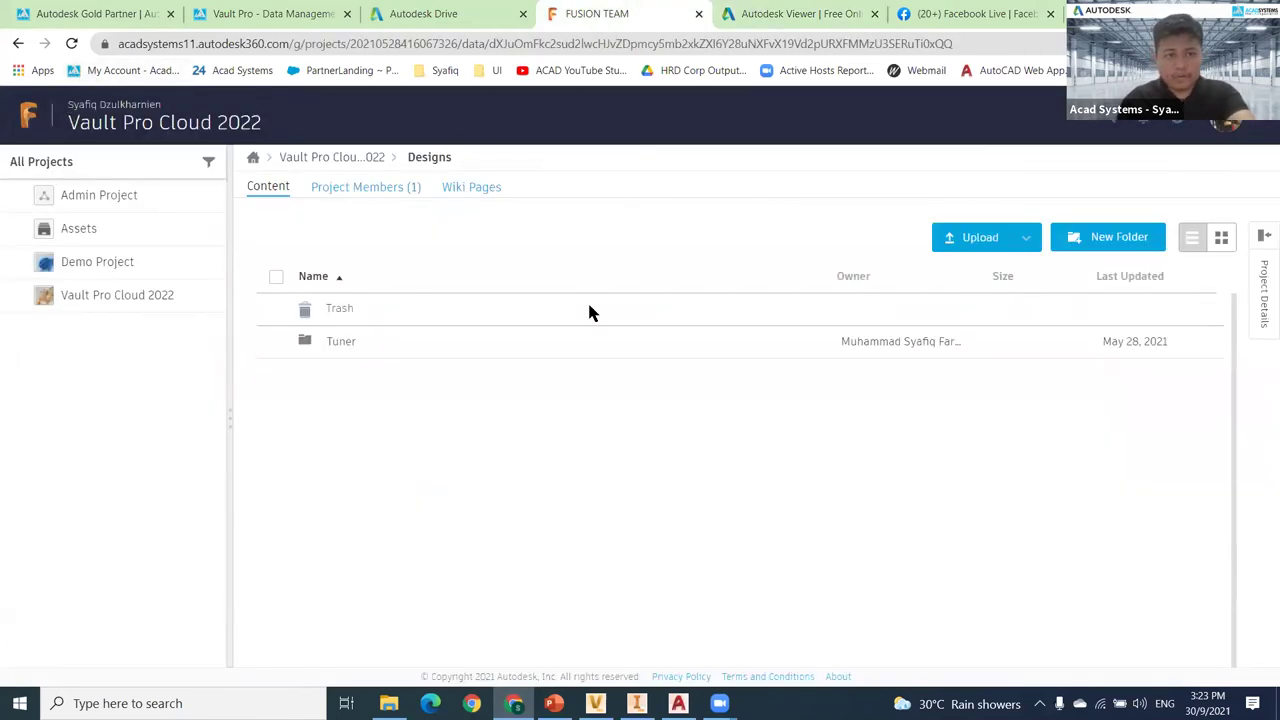
pyautogui.click(366, 341)
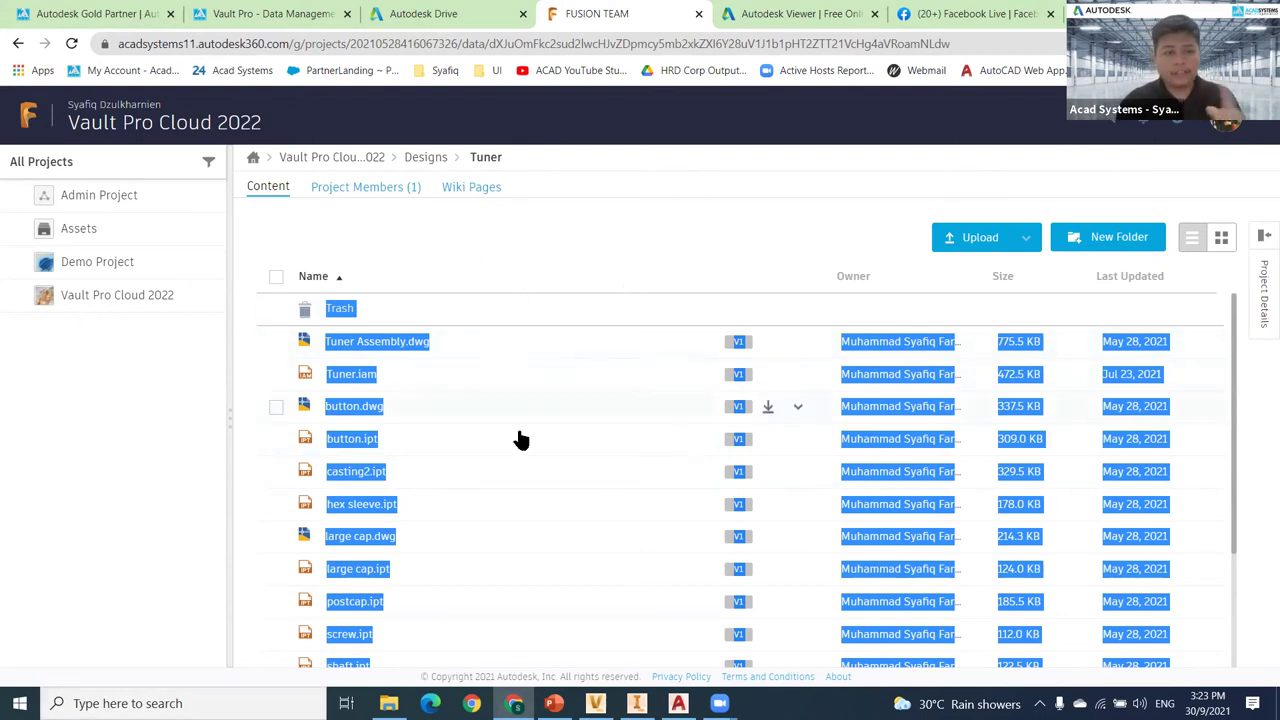
# Look through the Tuner folder's files, open the button.ipt overview and return to the Tuner folder.
pyautogui.scroll(-1, 480, 542)
pyautogui.scroll(-3, 476, 580)
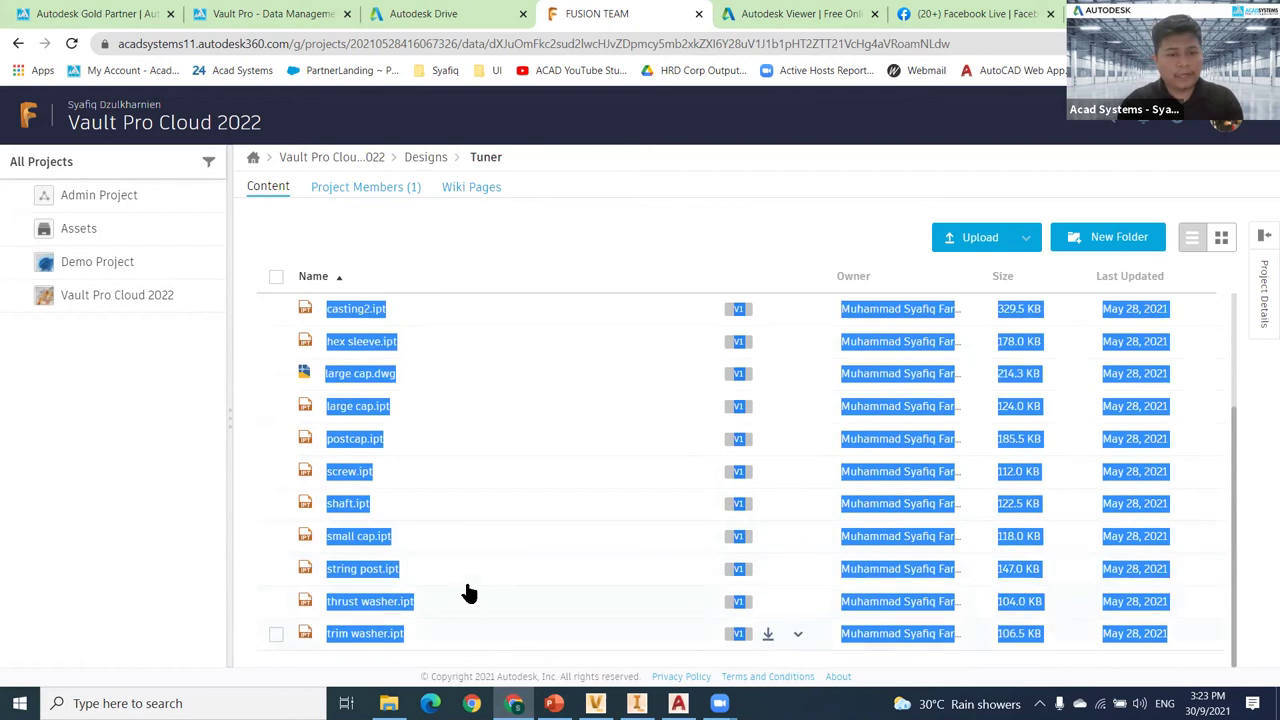
pyautogui.scroll(3, 440, 450)
pyautogui.scroll(1, 438, 428)
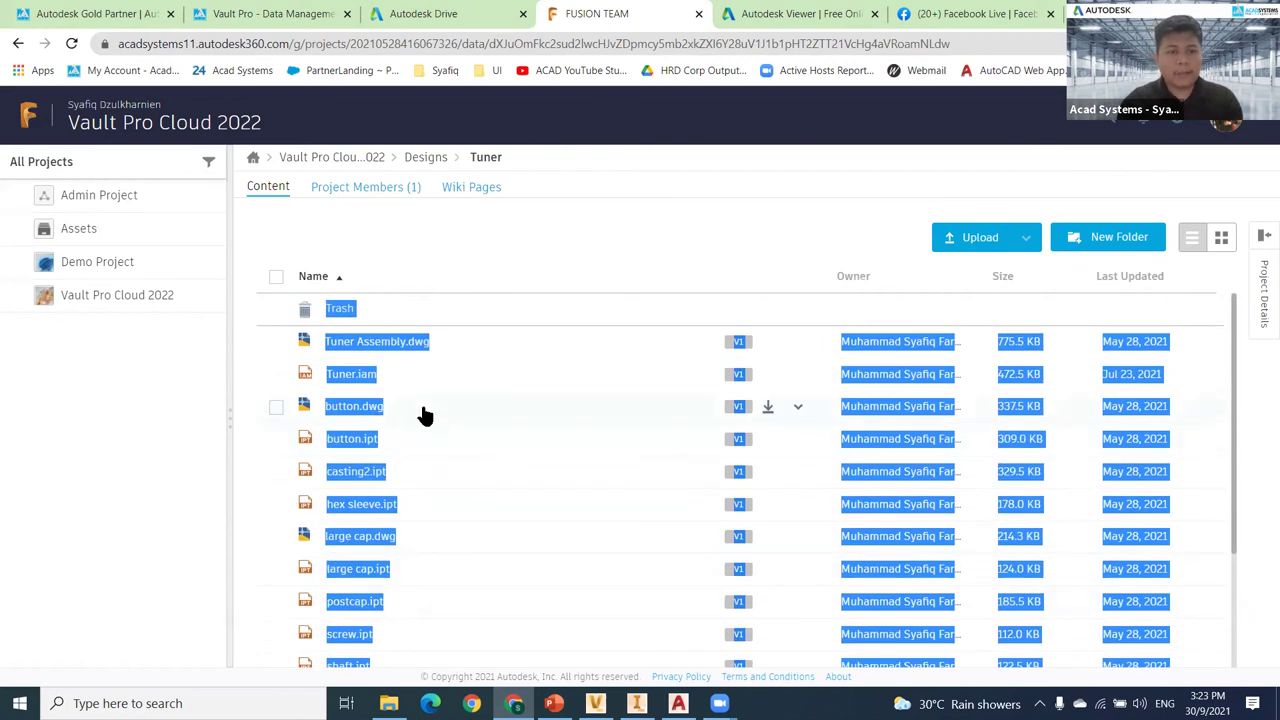
pyautogui.click(422, 442)
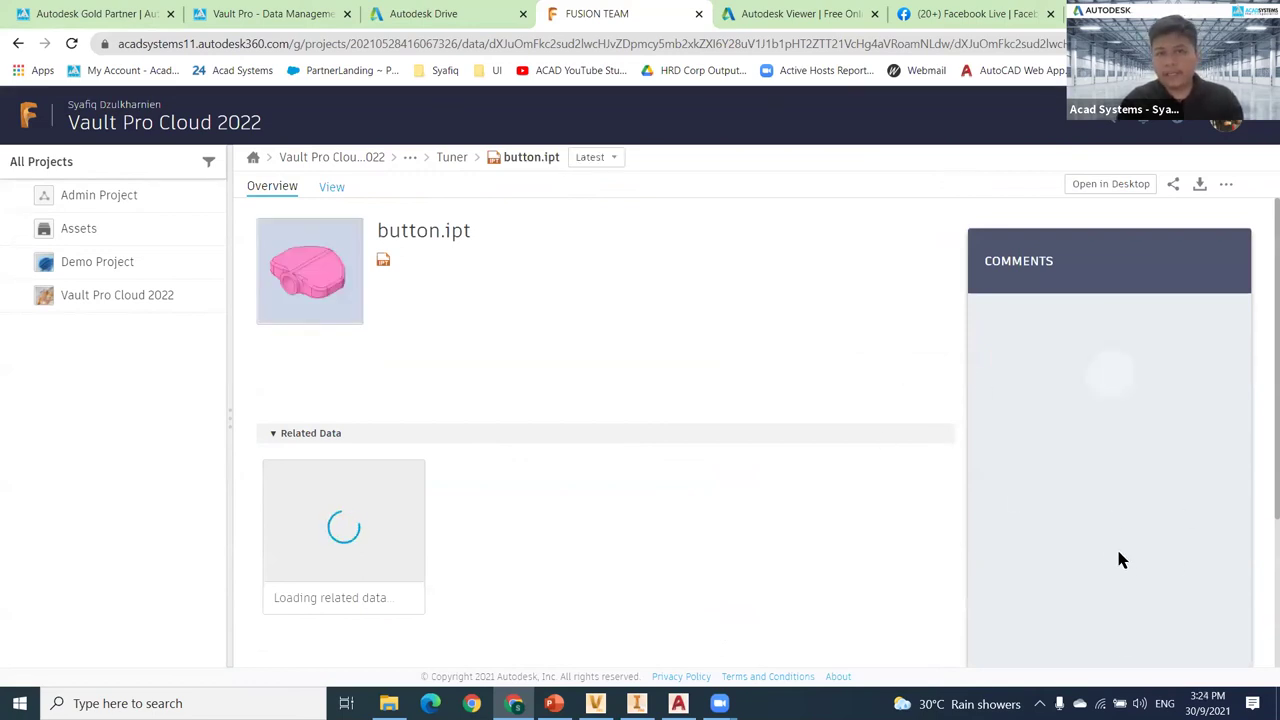
pyautogui.click(451, 158)
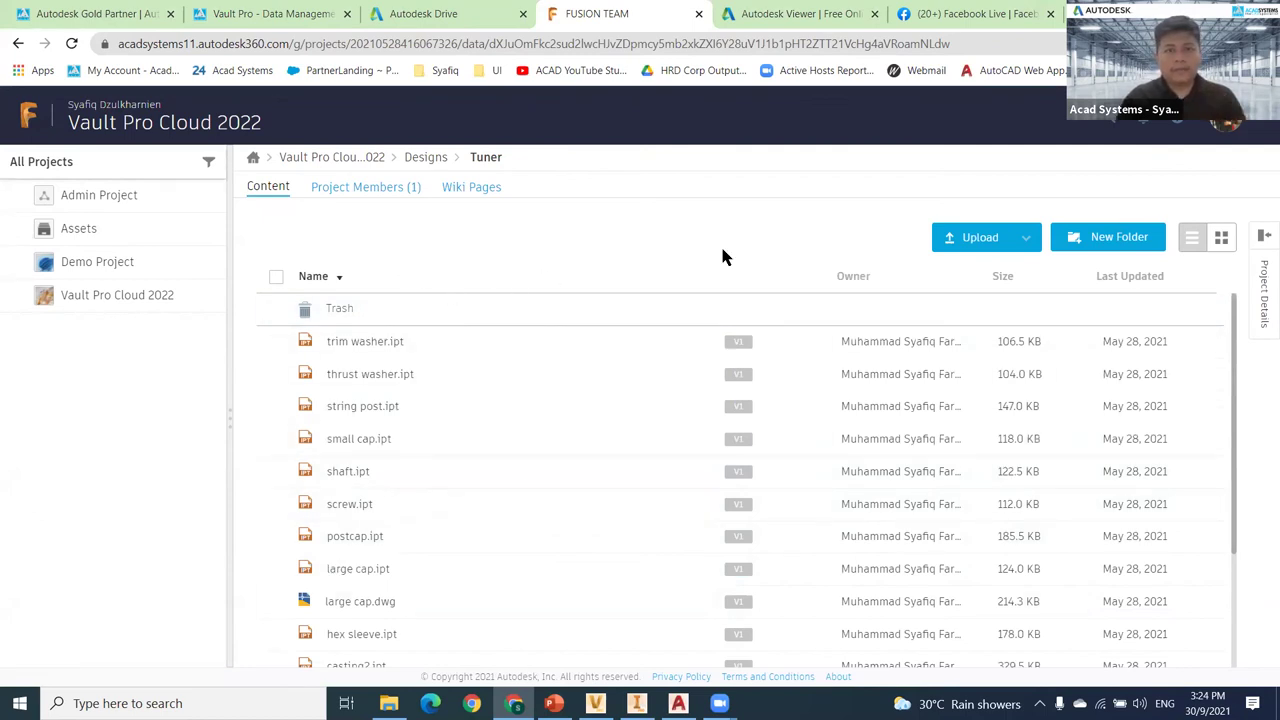
# Switch back to Autodesk Vault and enlarge the New Tuner A380 file area by lowering the divider above the file details.
pyautogui.click(595, 703)
pyautogui.moveTo(730, 402); pyautogui.dragTo(726, 470)
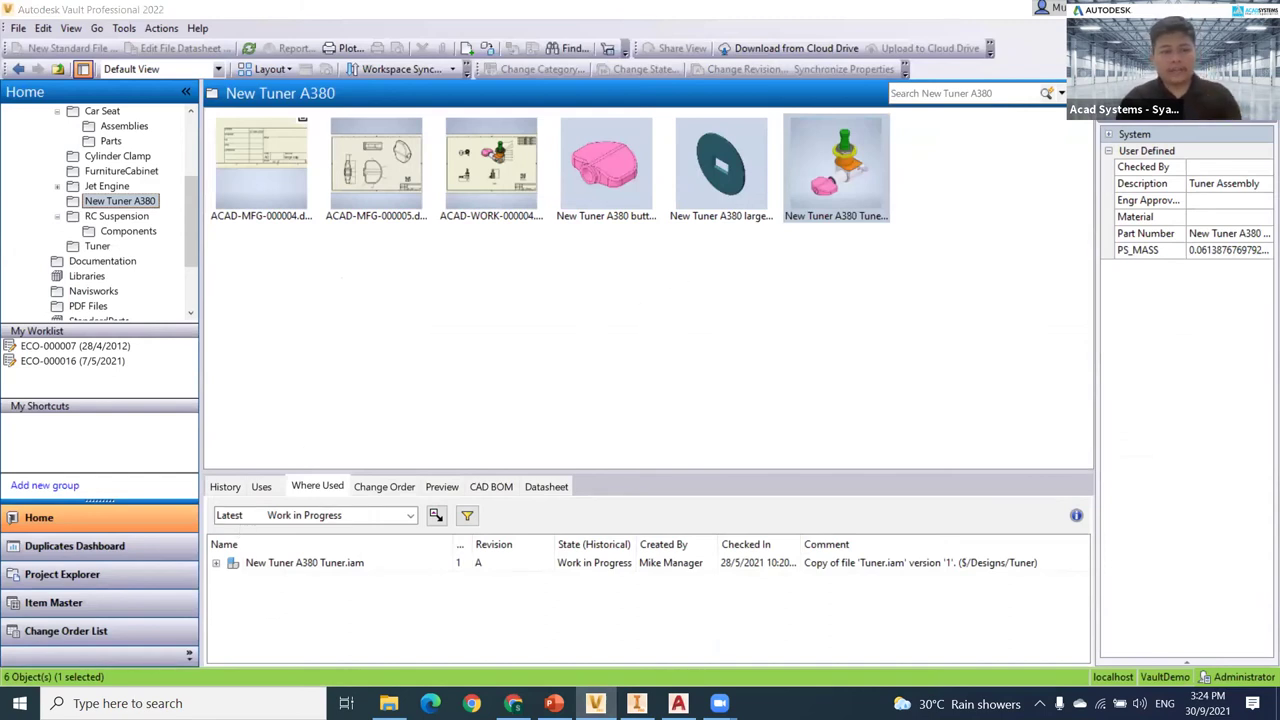
pyautogui.click(127, 703)
pyautogui.write('client')
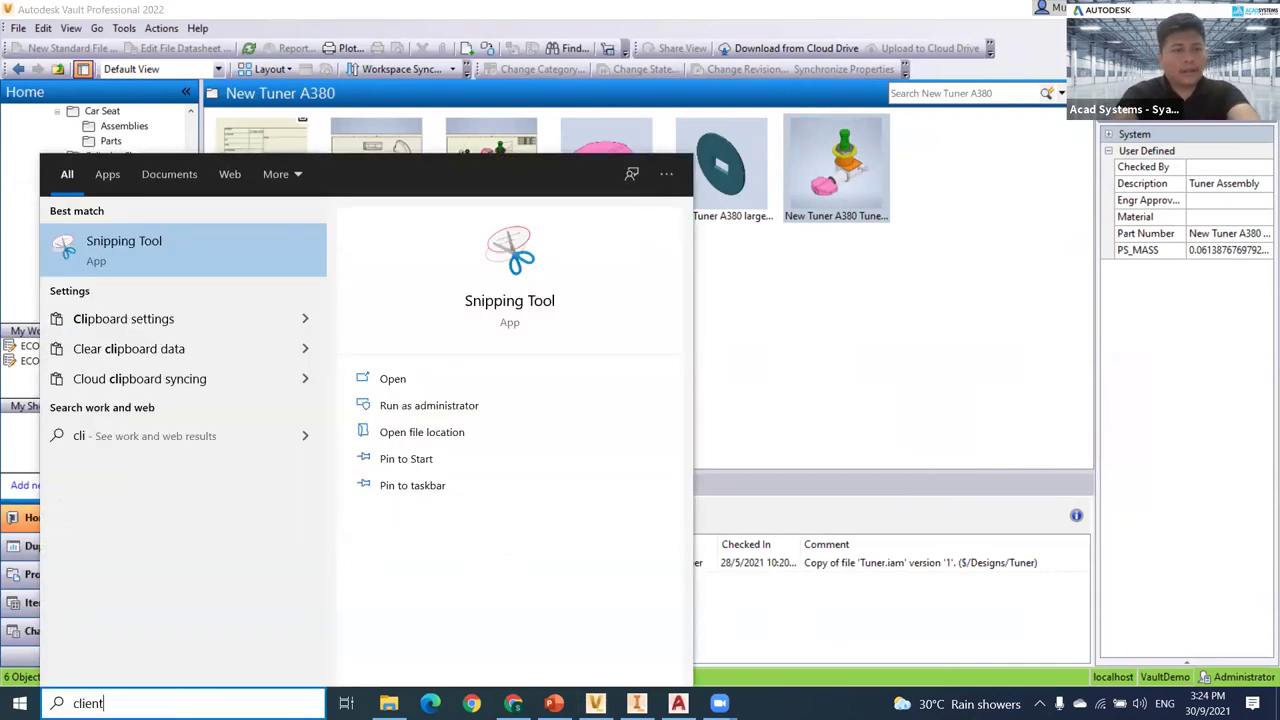
pyautogui.press('BackSpace')
pyautogui.press('BackSpace')
pyautogui.press('BackSpace')
pyautogui.press('BackSpace')
pyautogui.press('BackSpace')
pyautogui.press('BackSpace')
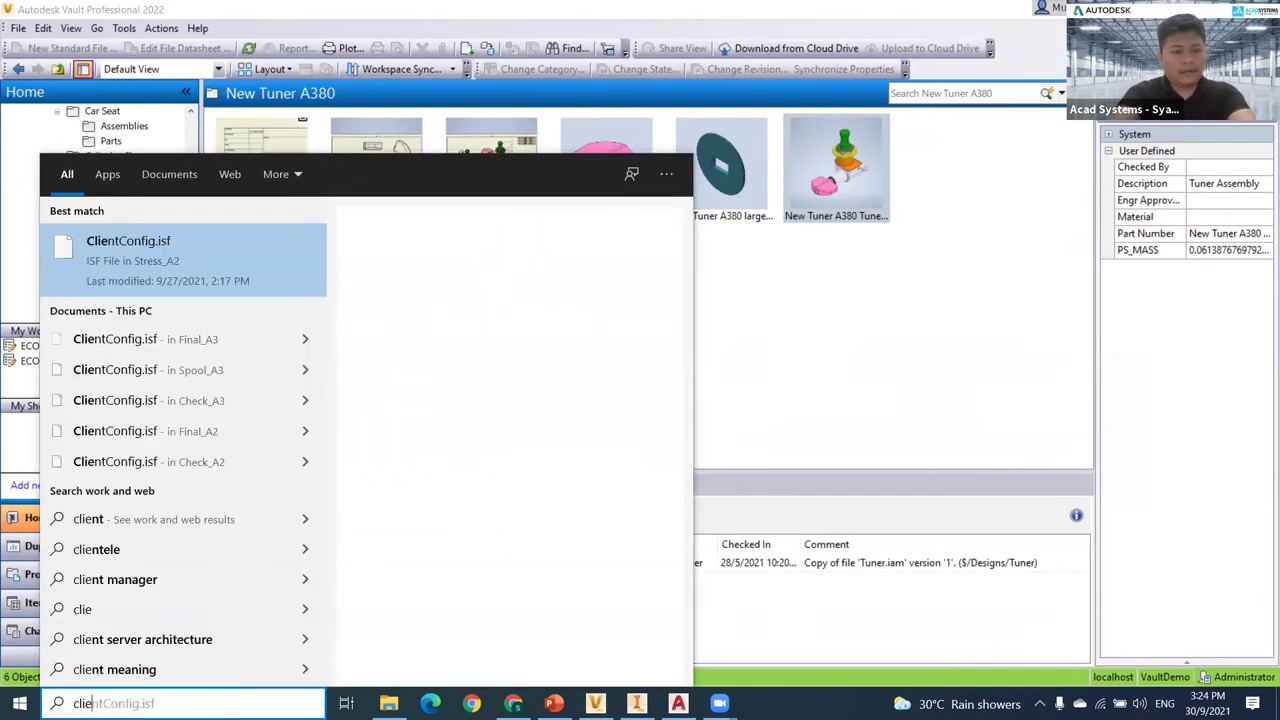
pyautogui.click(584, 10)
# Open user and group management from the global administration settings and select the last user in the list.
pyautogui.click(162, 29)
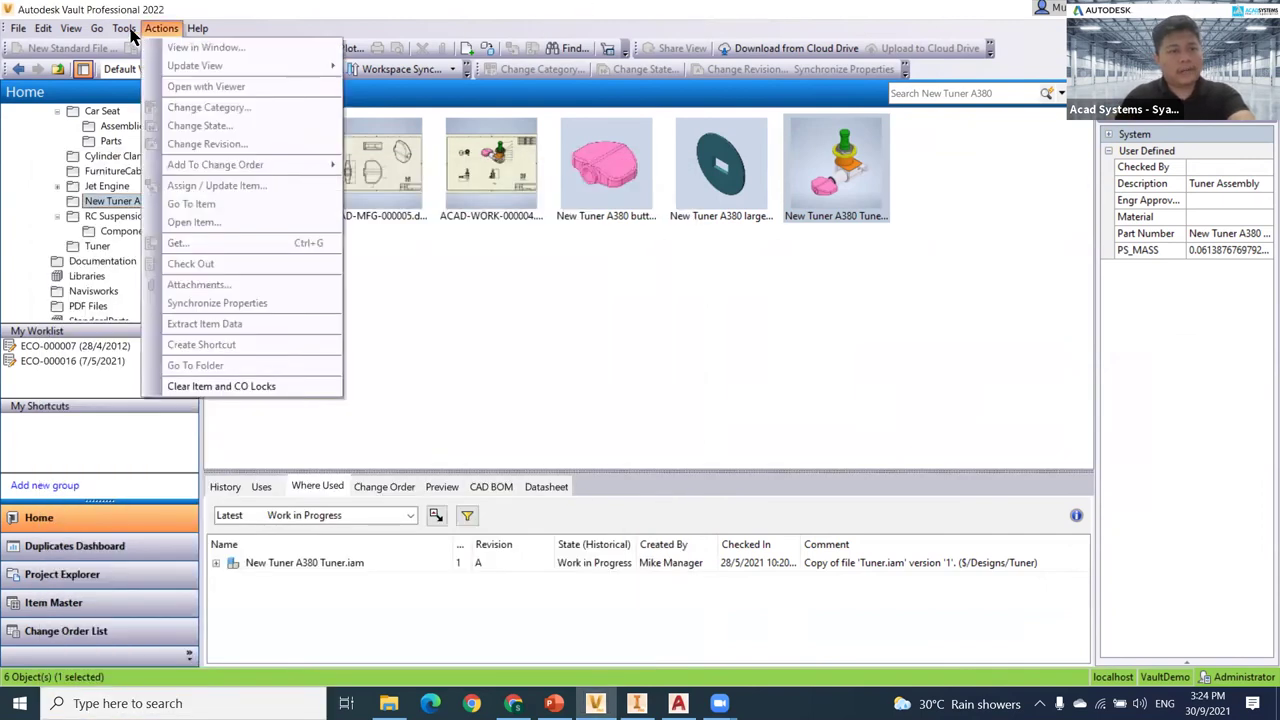
pyautogui.click(128, 30)
pyautogui.click(126, 29)
pyautogui.moveTo(335, 186)
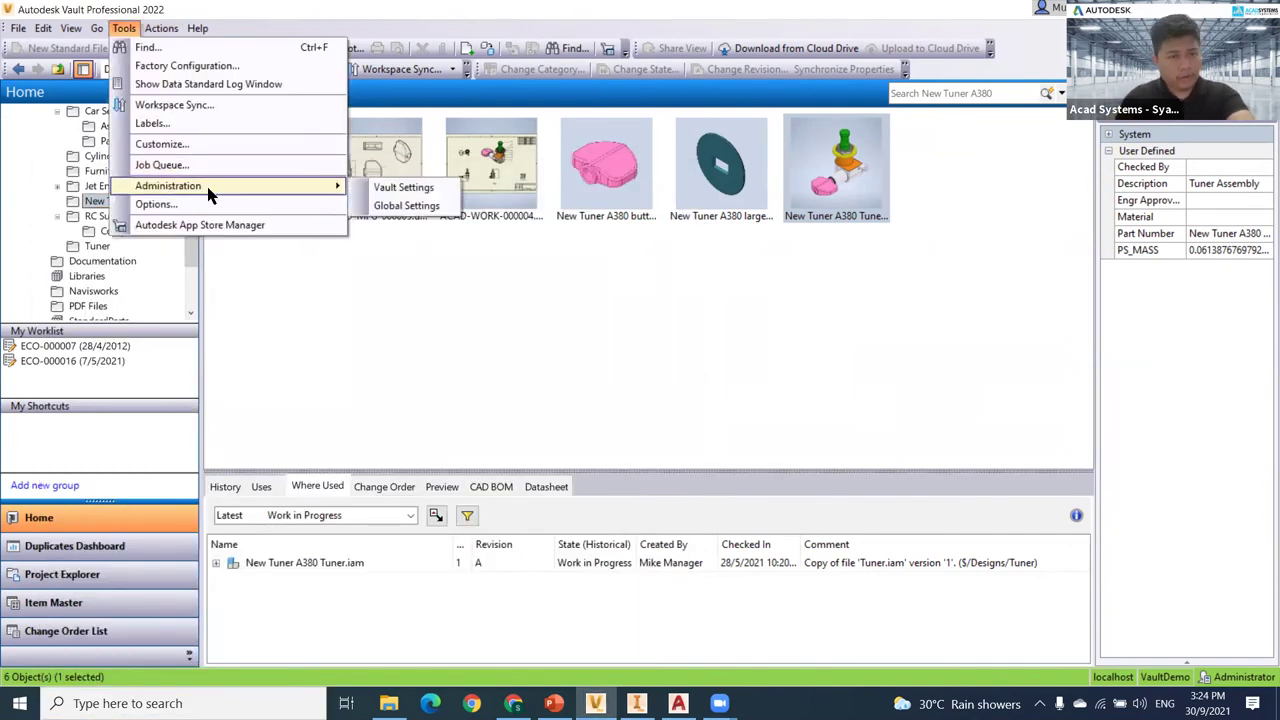
pyautogui.click(410, 207)
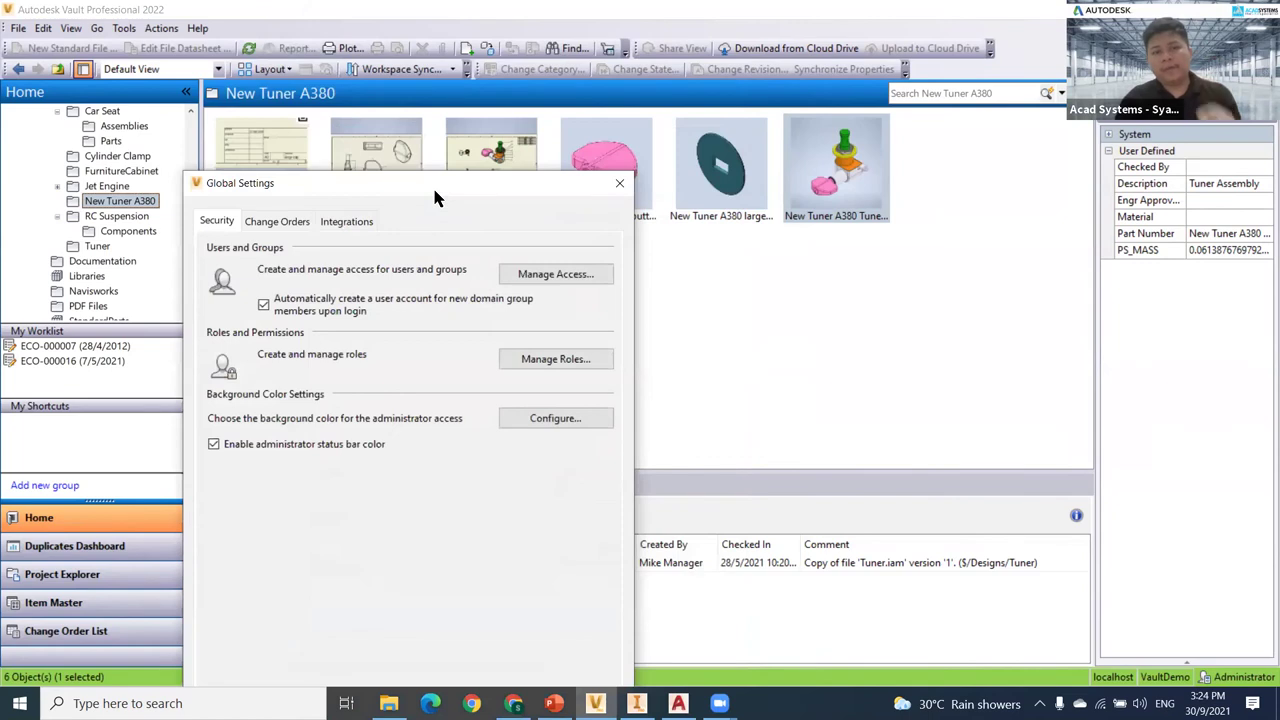
pyautogui.click(552, 275)
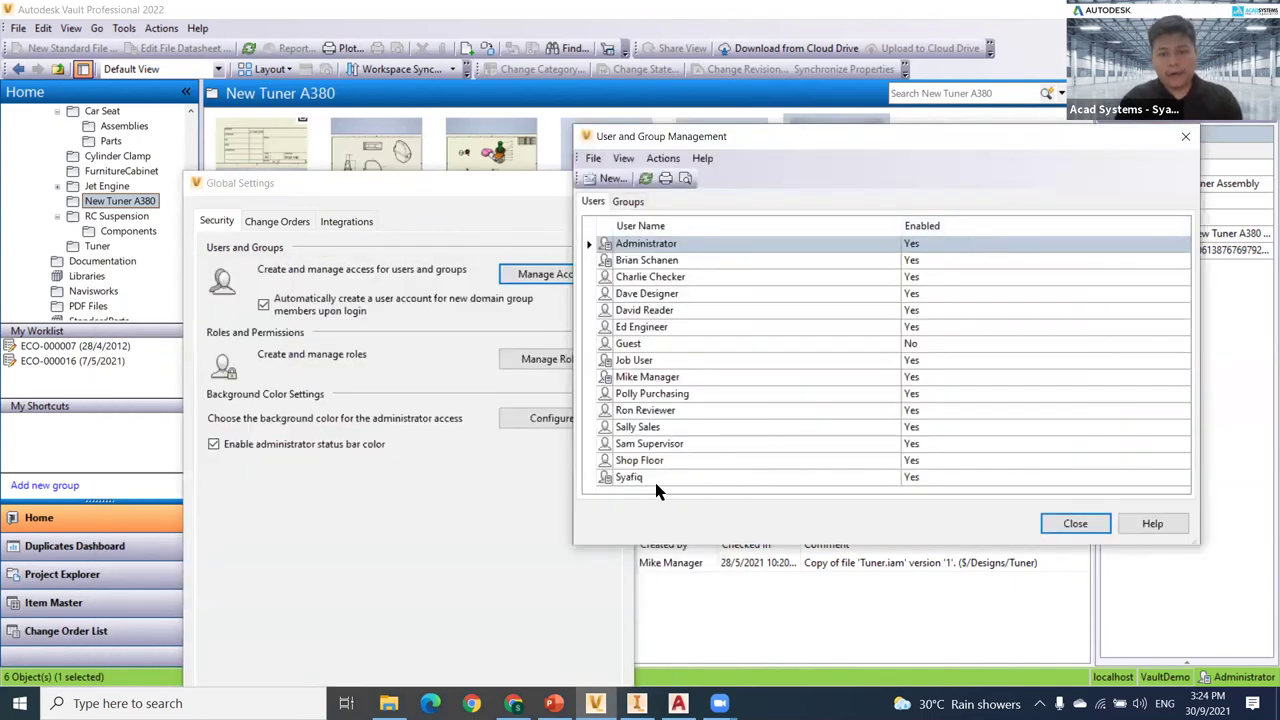
pyautogui.click(654, 478)
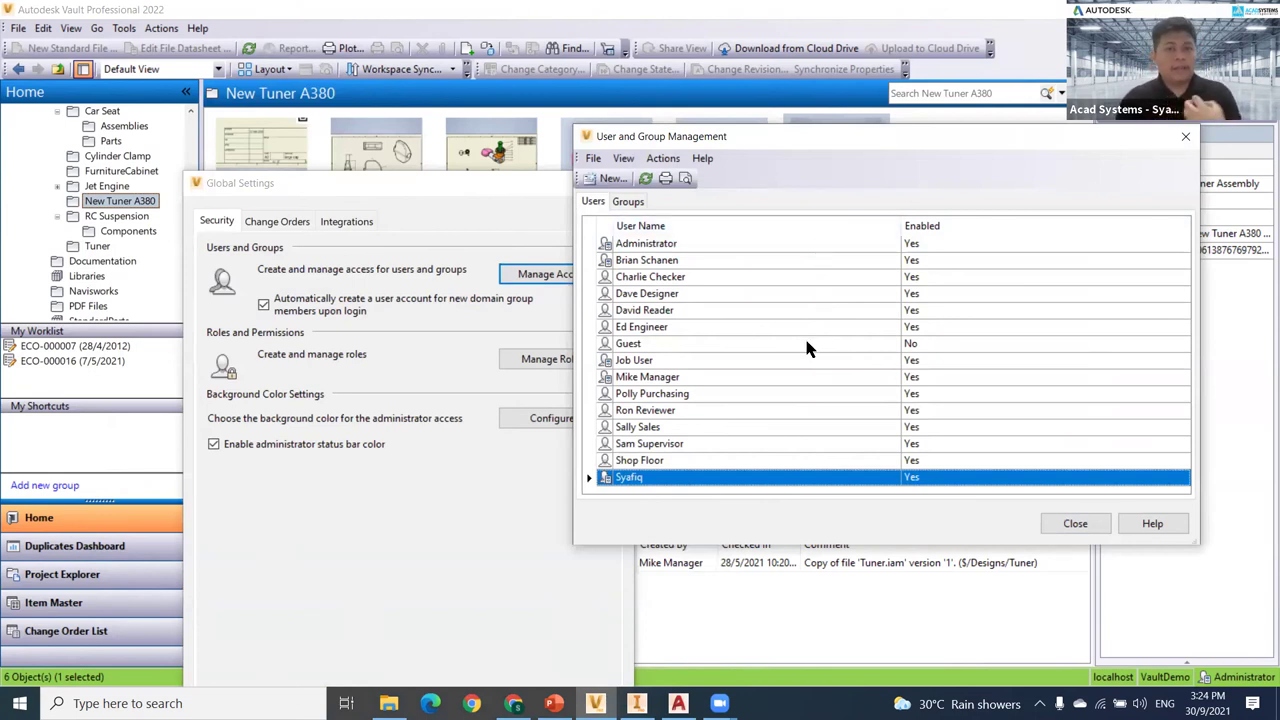
# Start a new user profile and fill in the user's display name and first name.
pyautogui.click(610, 181)
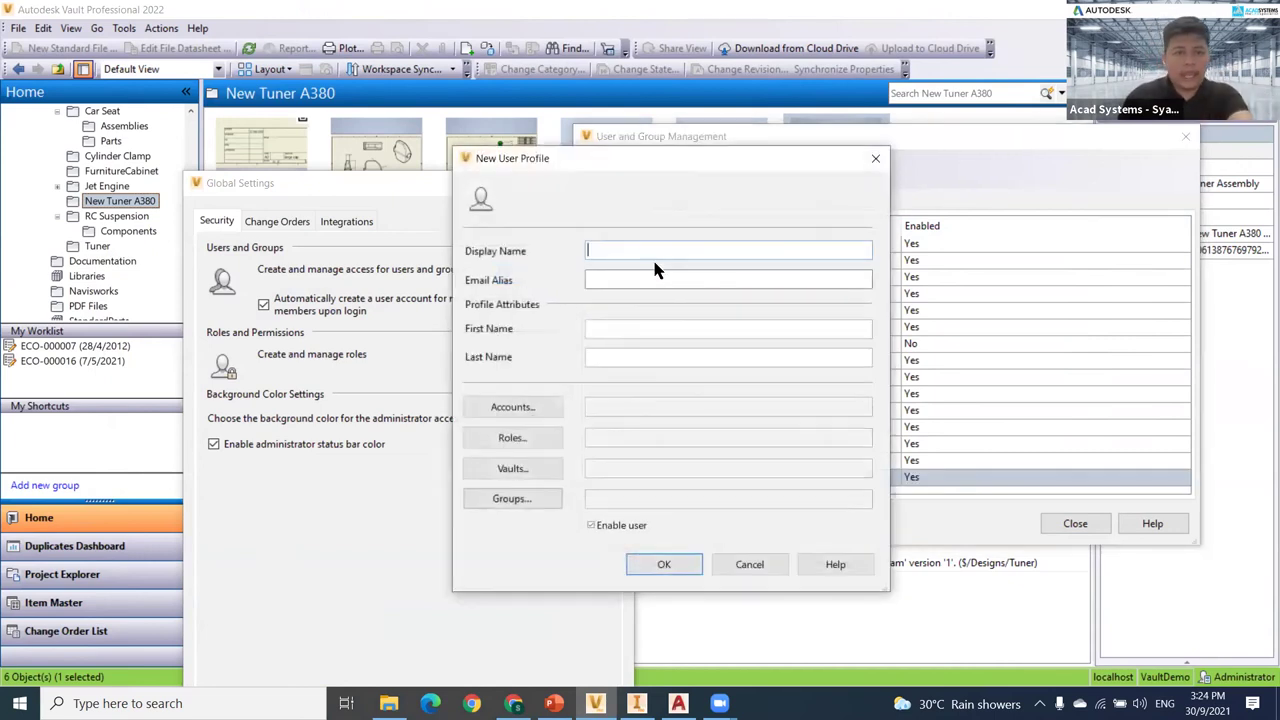
pyautogui.write('Farah')
pyautogui.click(603, 282)
pyautogui.click(614, 328)
pyautogui.write('Fara')
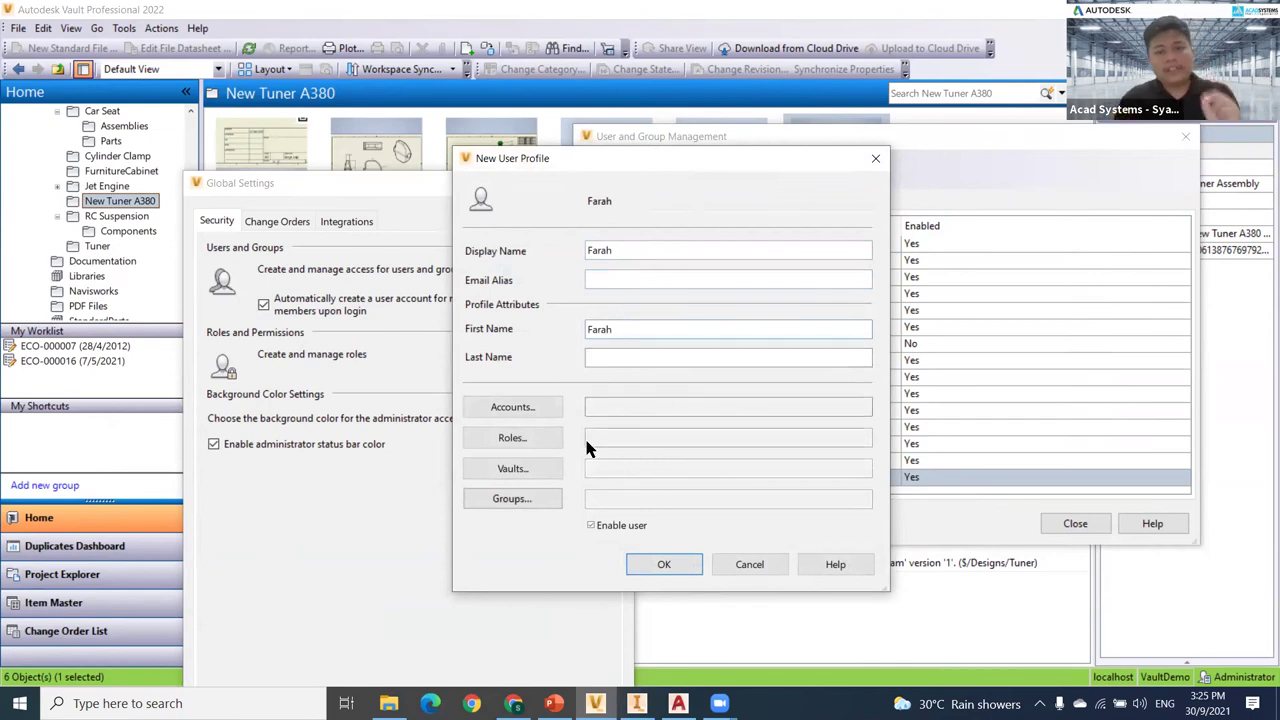
# Assign the Document Consumer, Document Editor (Level 1) and Document Editor (Level 2) roles to the new user.
pyautogui.click(539, 436)
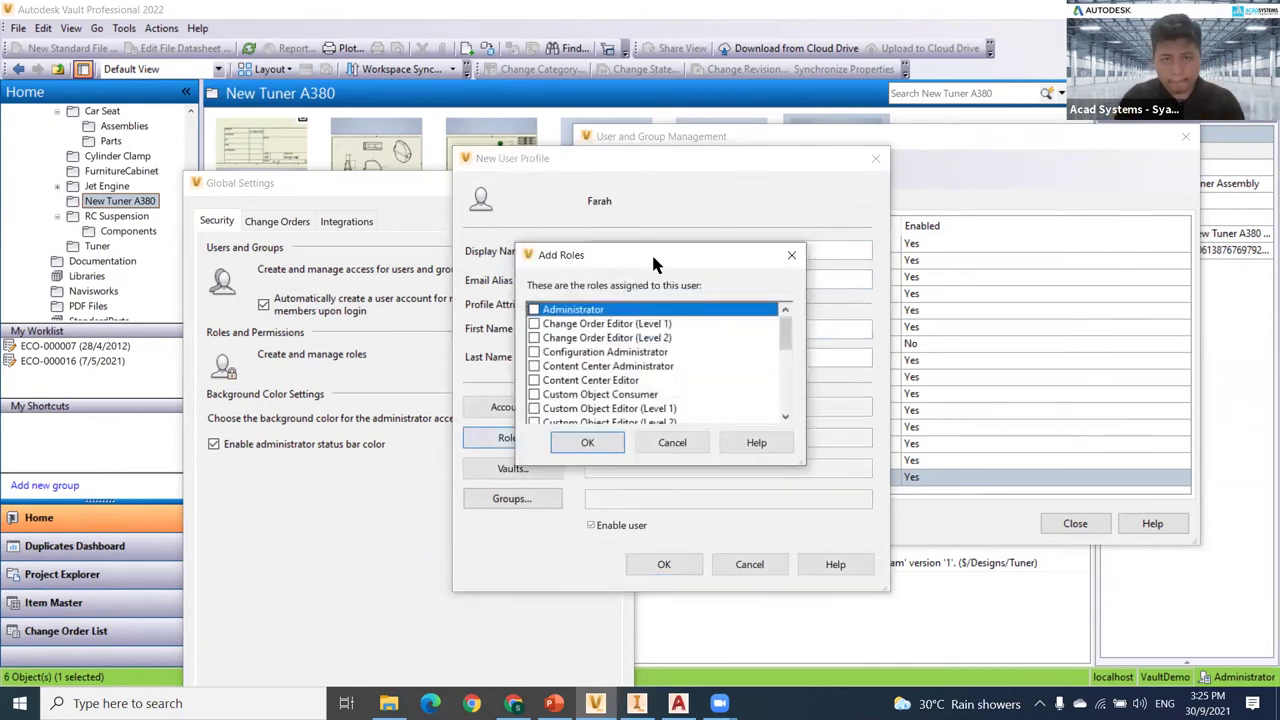
pyautogui.moveTo(656, 263); pyautogui.dragTo(832, 189)
pyautogui.scroll(-1, 810, 338)
pyautogui.scroll(-2, 792, 344)
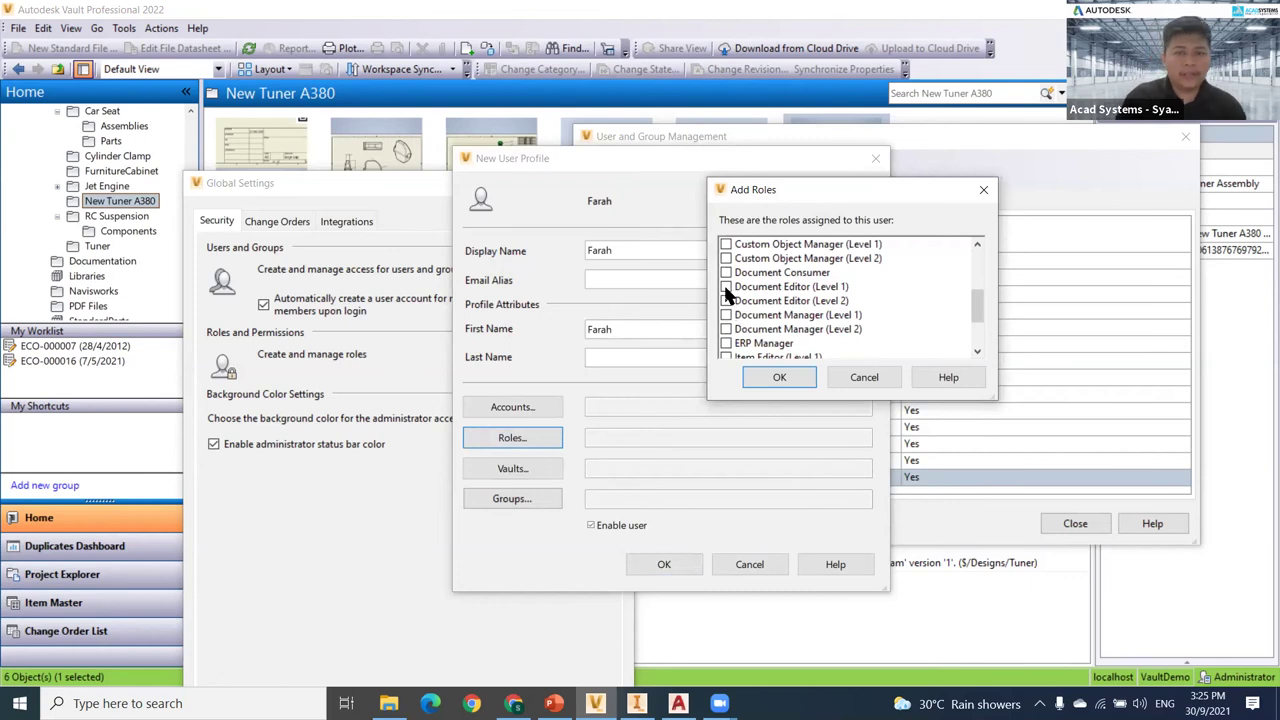
pyautogui.scroll(1, 730, 322)
pyautogui.scroll(-3, 729, 323)
pyautogui.scroll(1, 731, 306)
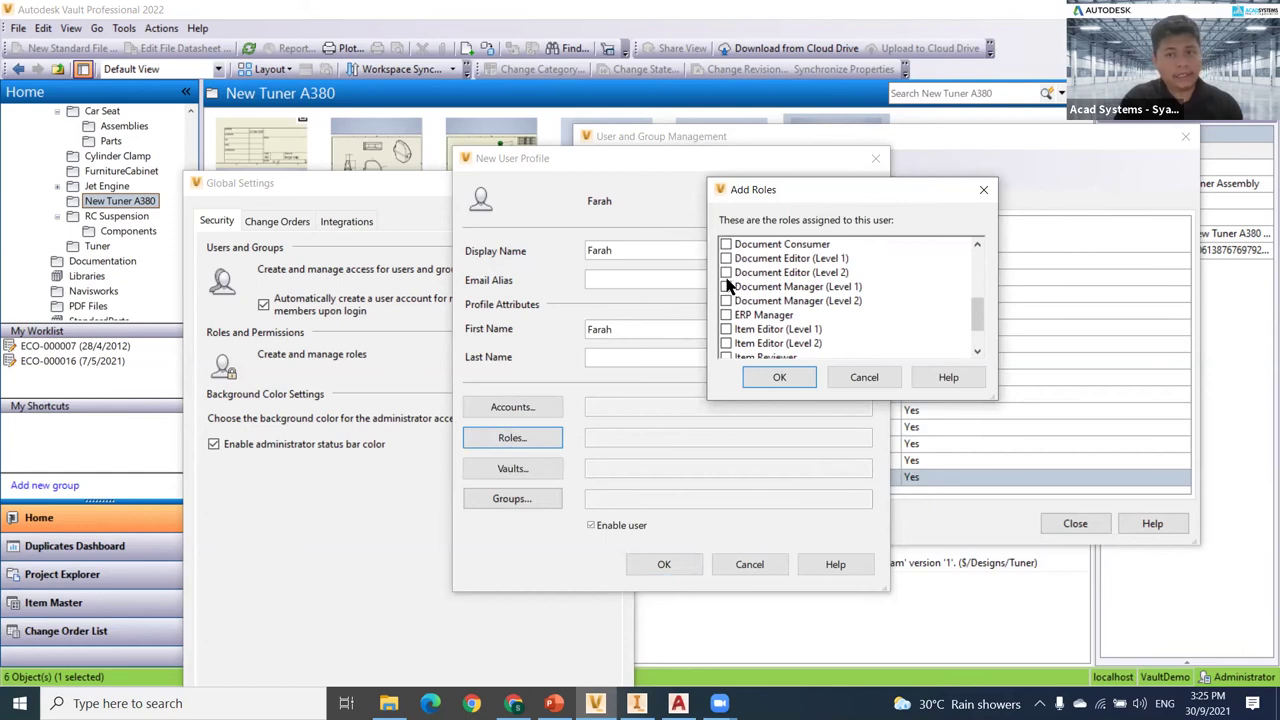
pyautogui.click(726, 258)
pyautogui.click(726, 272)
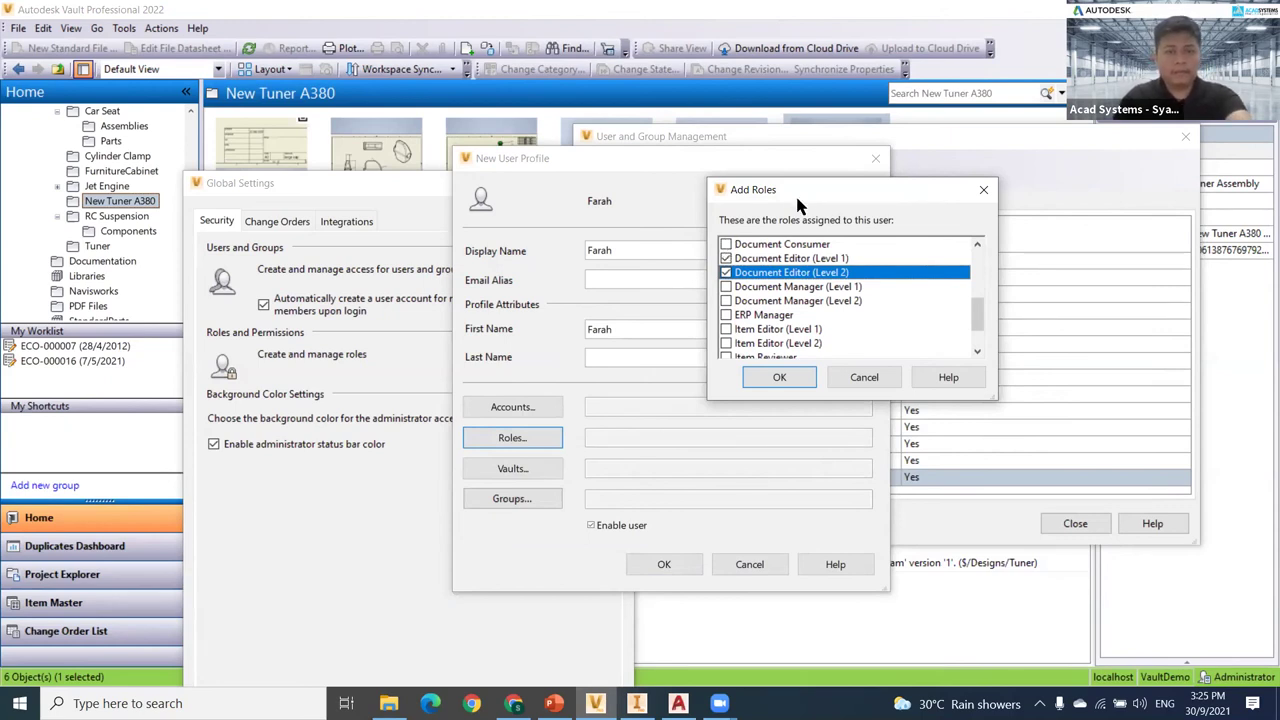
pyautogui.moveTo(799, 182); pyautogui.dragTo(791, 133)
pyautogui.scroll(1, 800, 252)
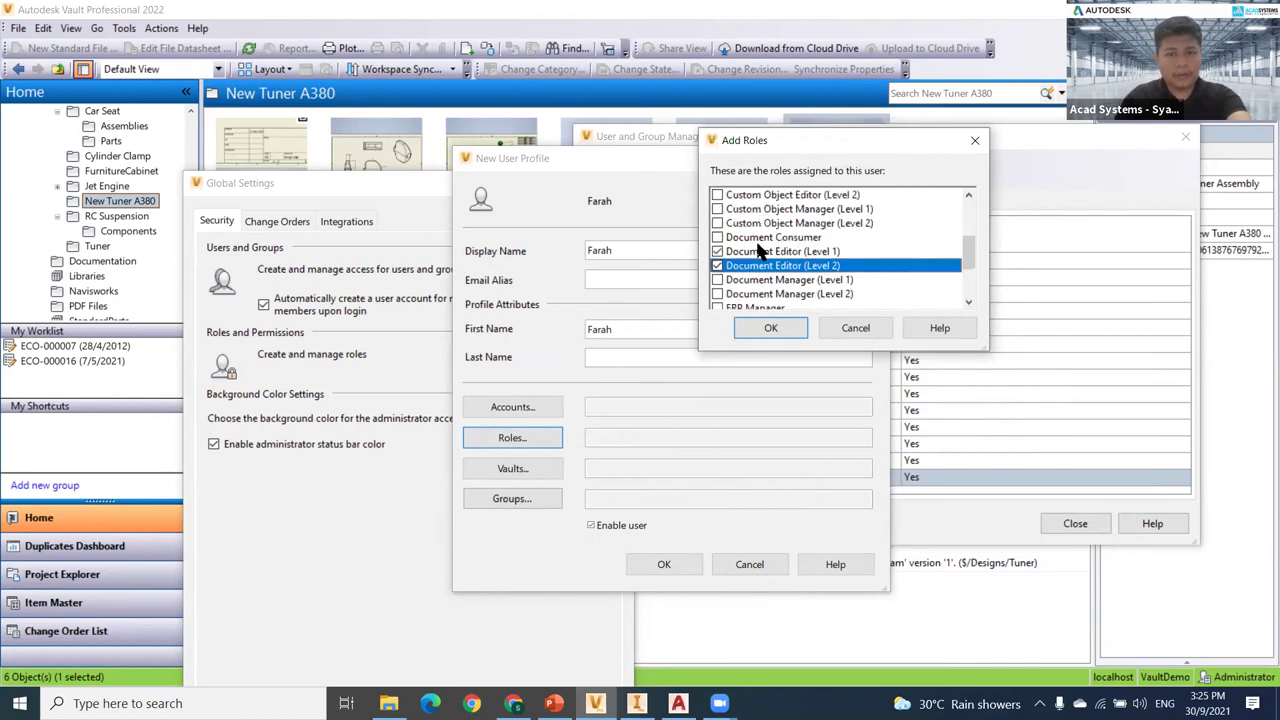
pyautogui.click(718, 238)
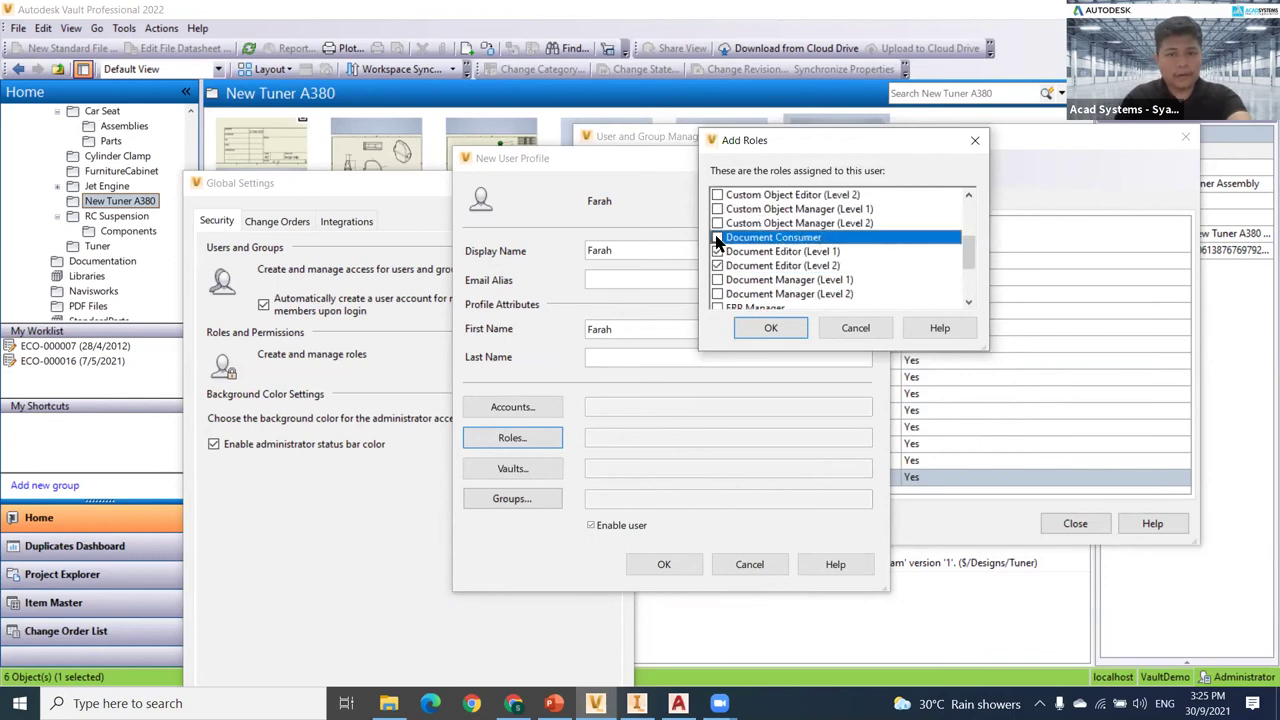
pyautogui.click(779, 327)
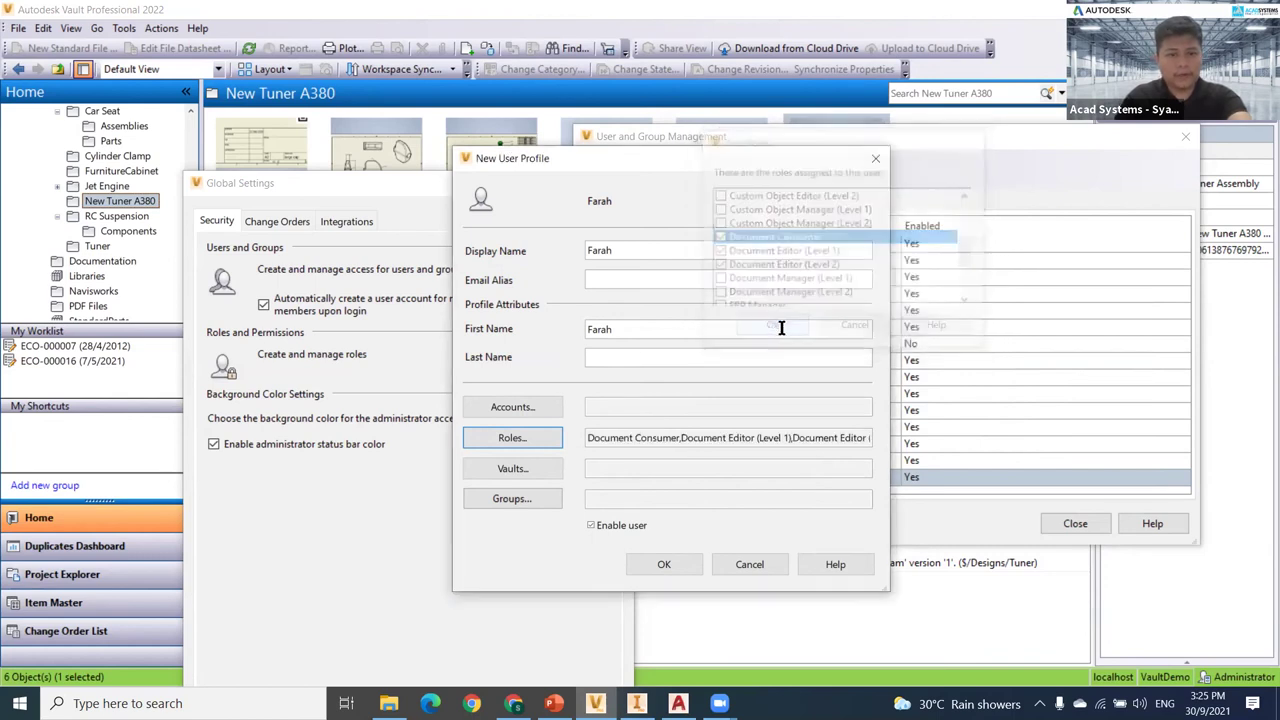
# Give the new user access to the VaultDemo vault, save the profile and select that user in the user list.
pyautogui.click(542, 474)
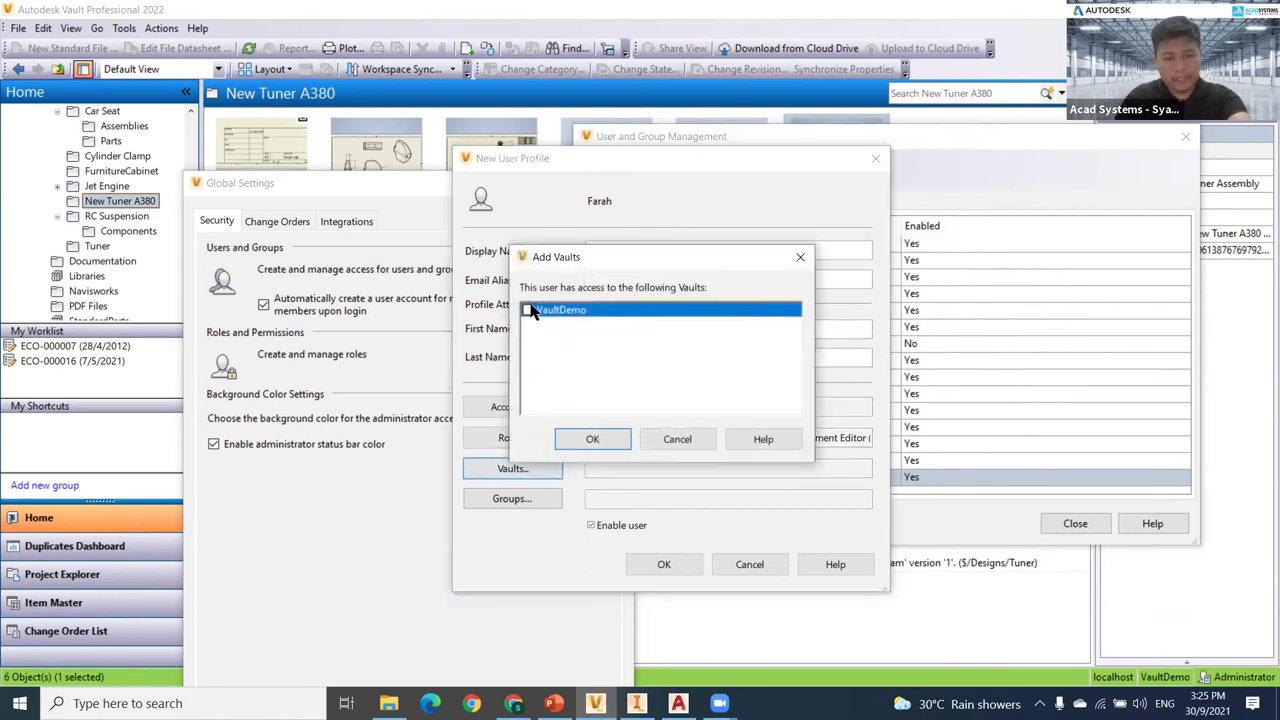
pyautogui.click(593, 439)
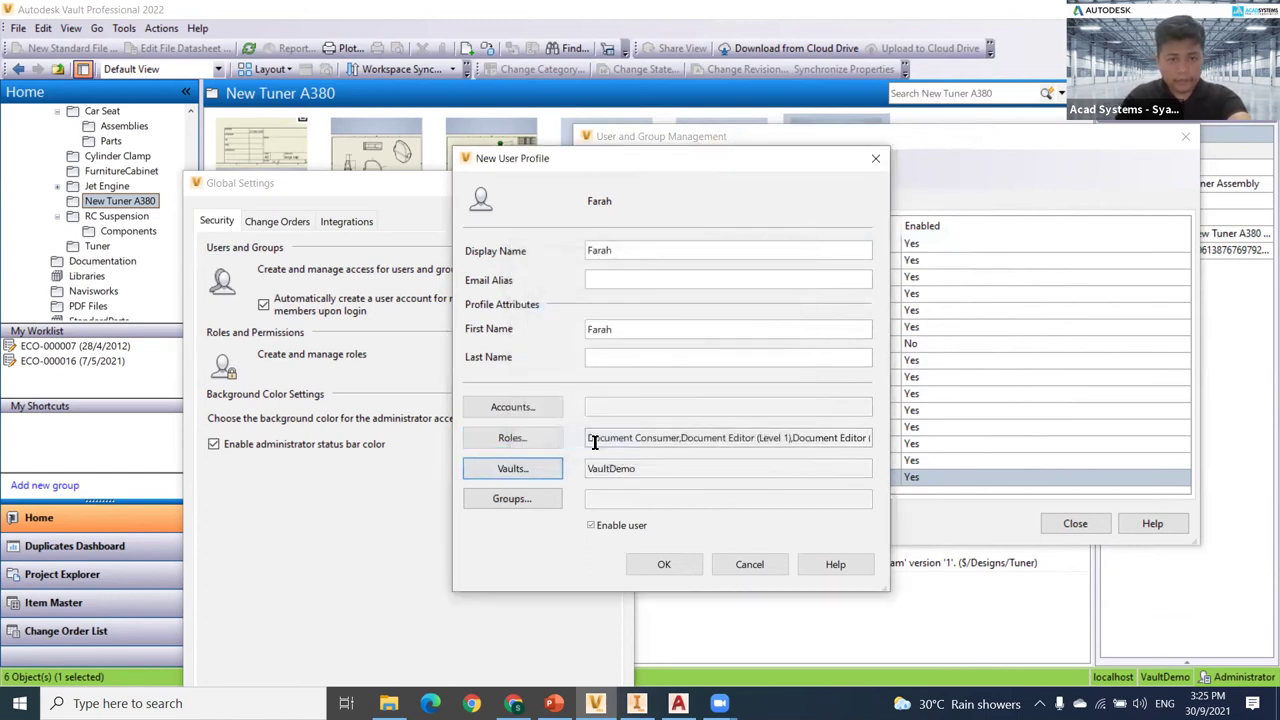
pyautogui.click(672, 562)
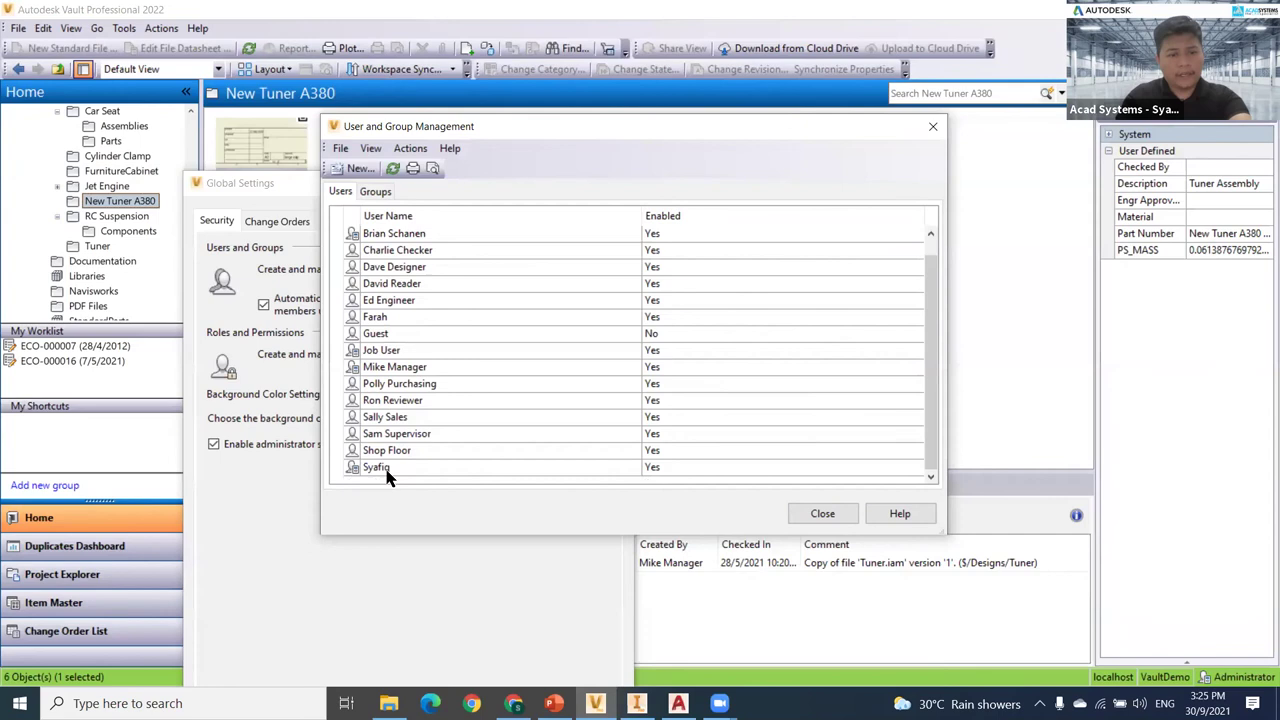
pyautogui.click(380, 335)
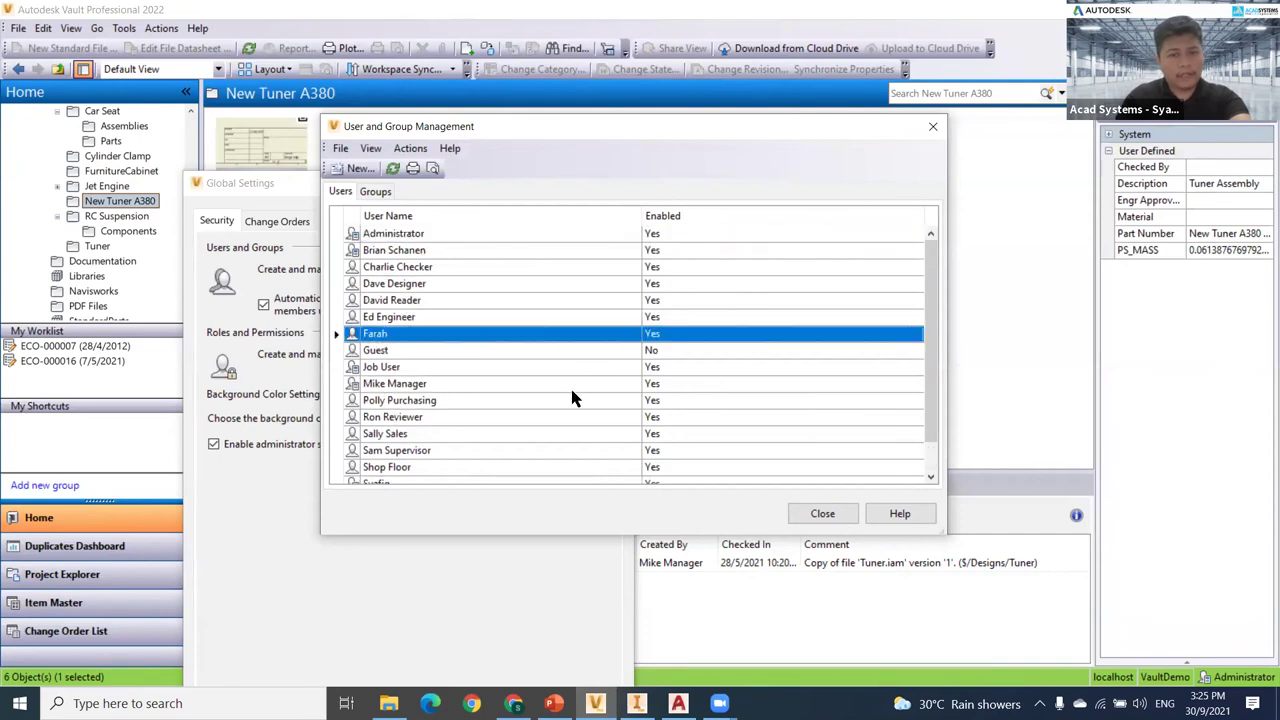
# Switch to Inventor and log the current account out of the Vault.
pyautogui.moveTo(636, 703)
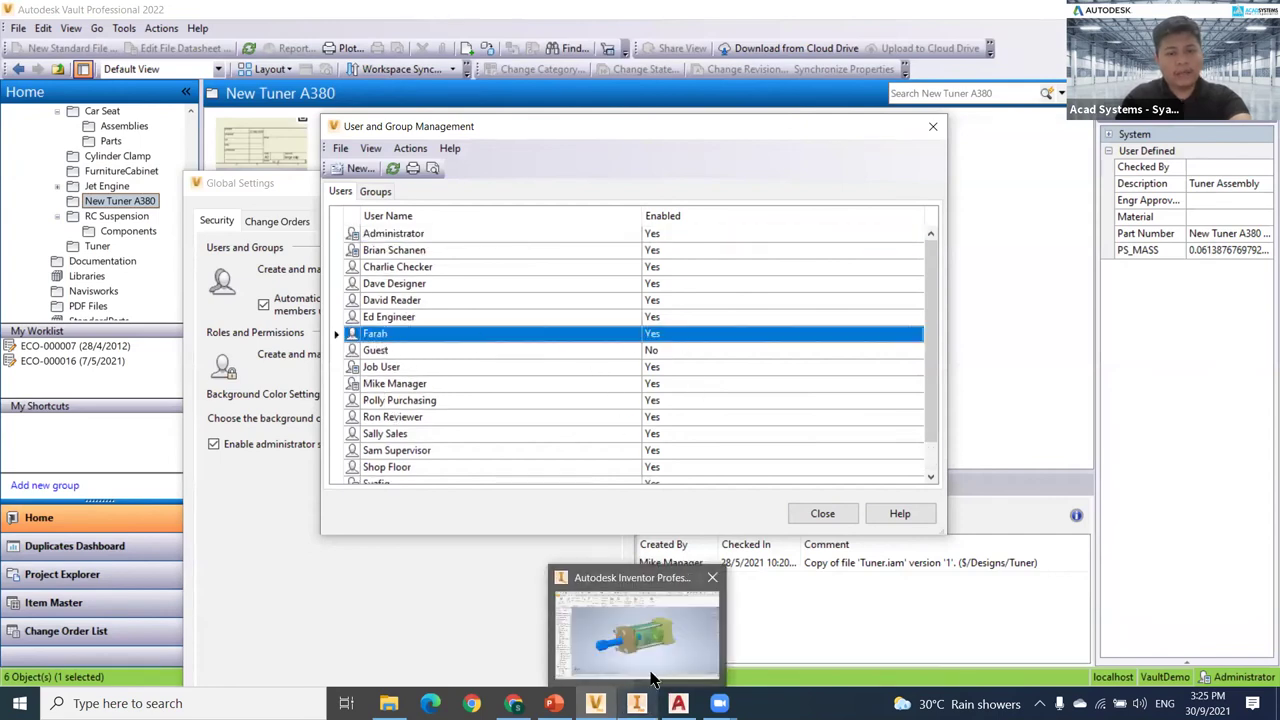
pyautogui.click(636, 635)
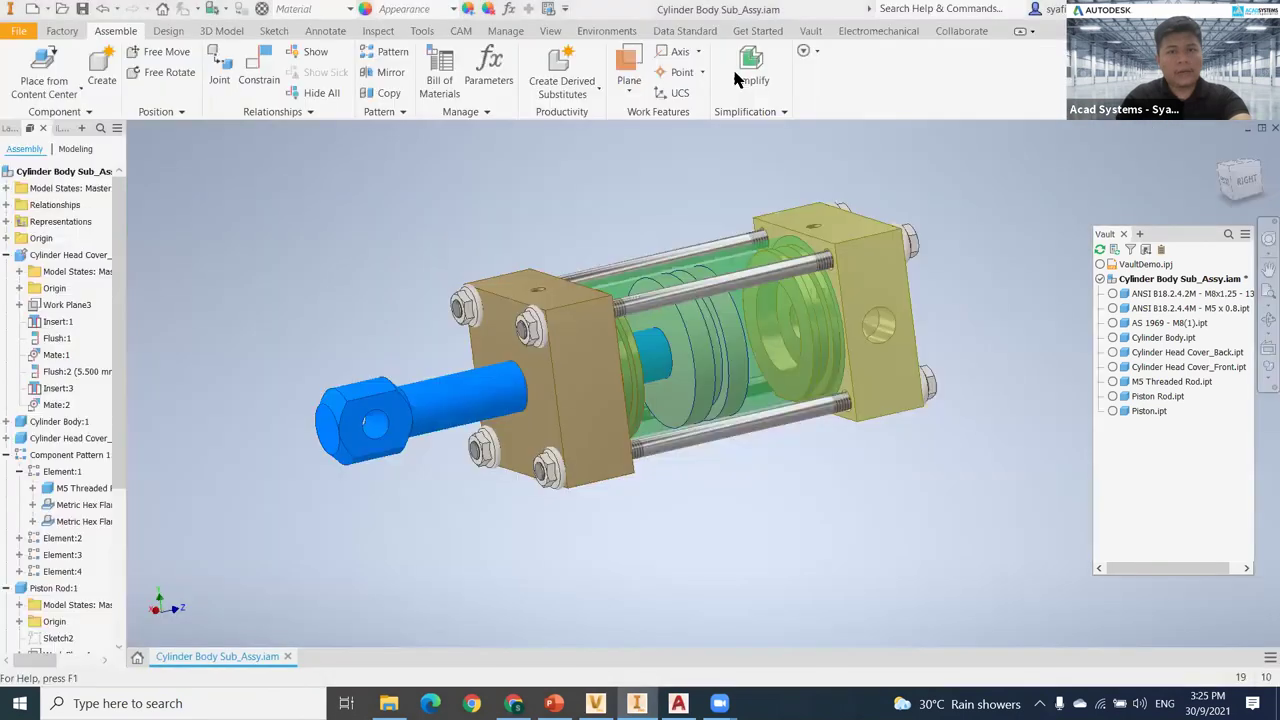
pyautogui.click(550, 31)
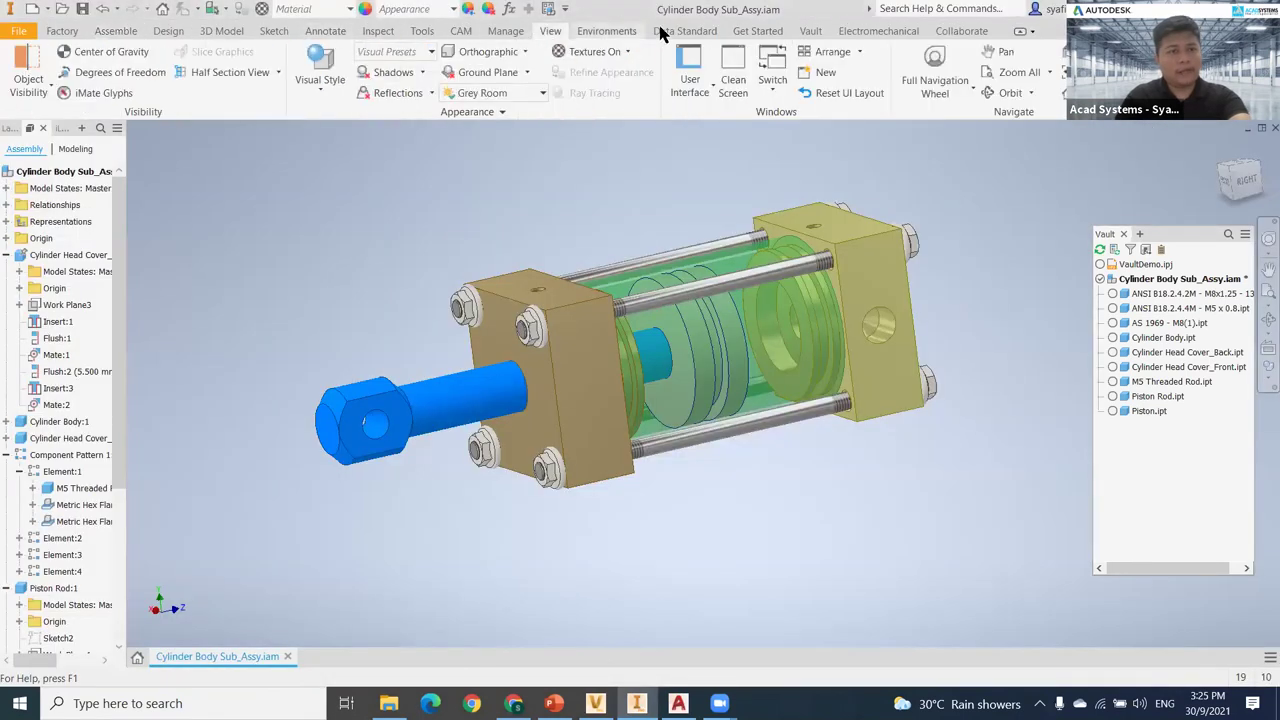
pyautogui.click(810, 31)
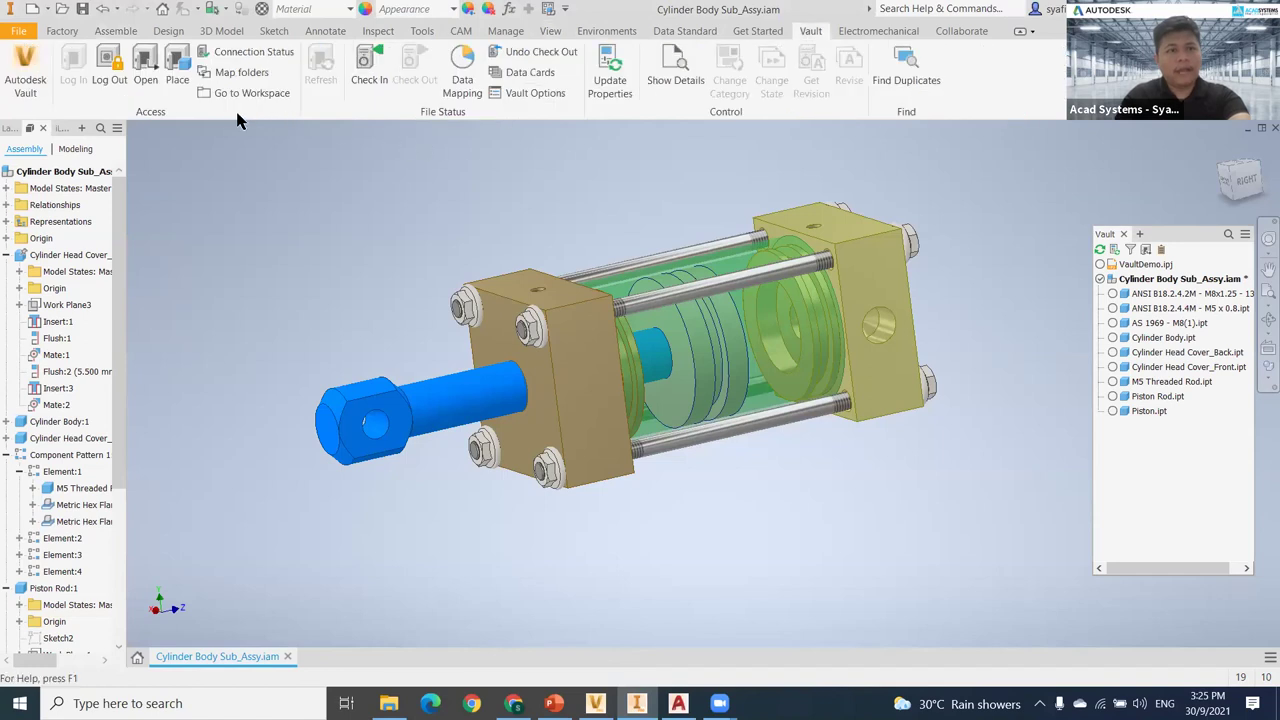
pyautogui.click(111, 78)
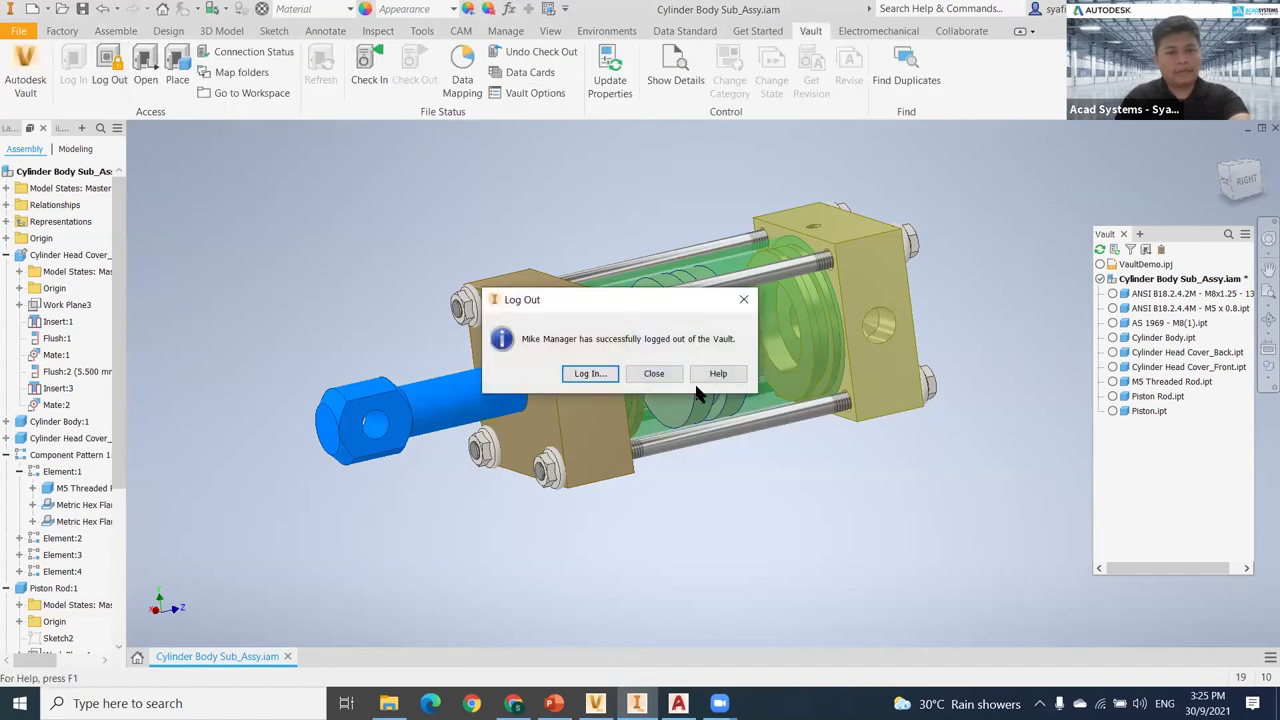
# Try to log in to VaultDemo on localhost with the new user's name and a blank password, and reopen the login dialog.
pyautogui.click(617, 376)
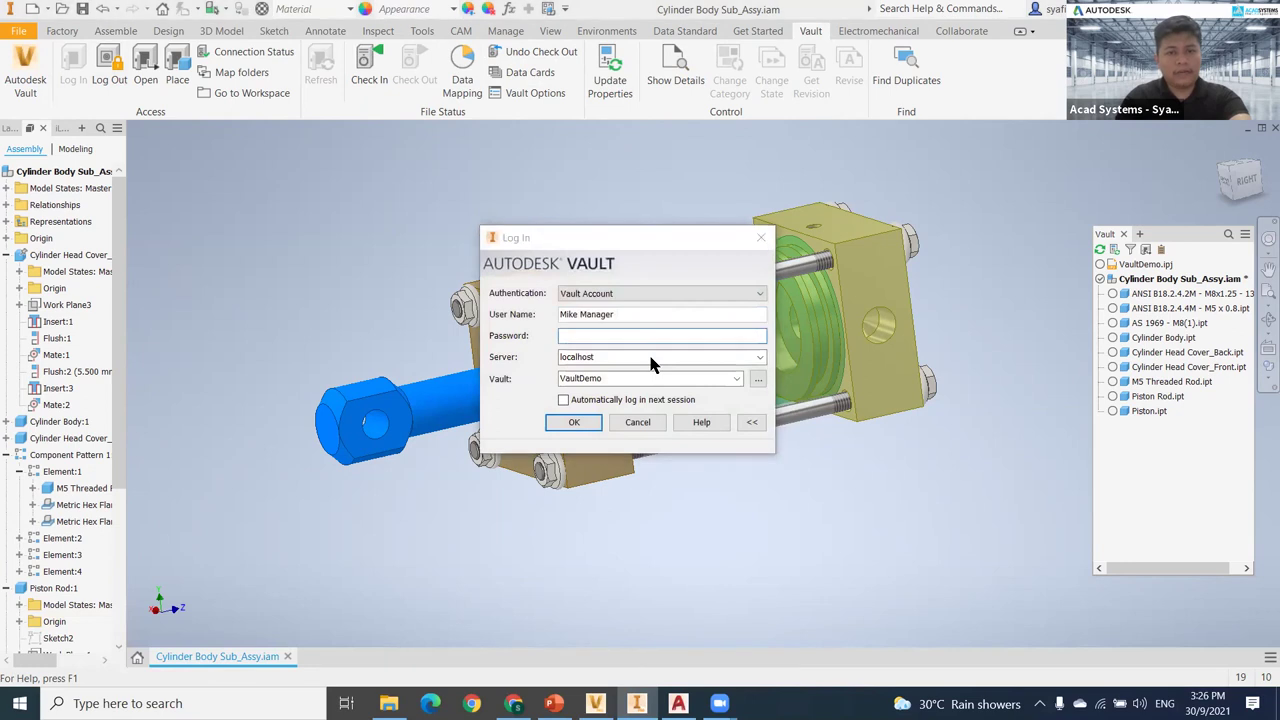
pyautogui.hotkey('shift', 'Tab')
pyautogui.write('f')
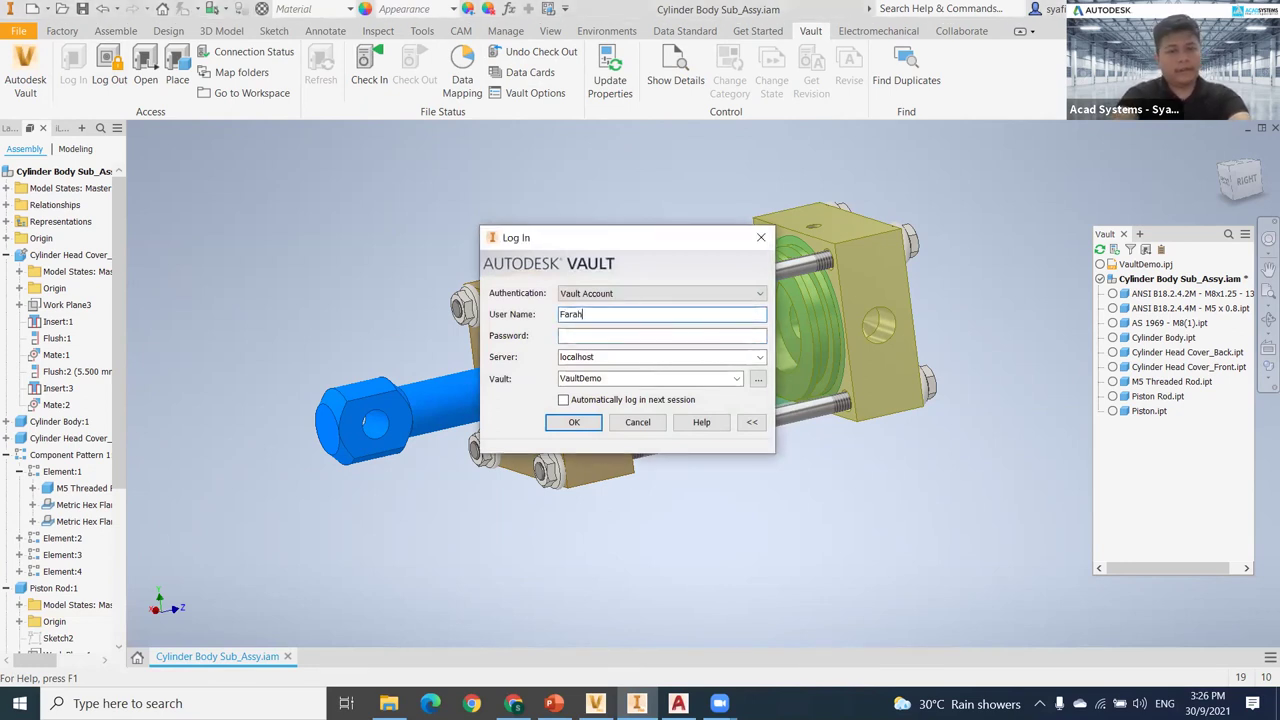
pyautogui.click(574, 422)
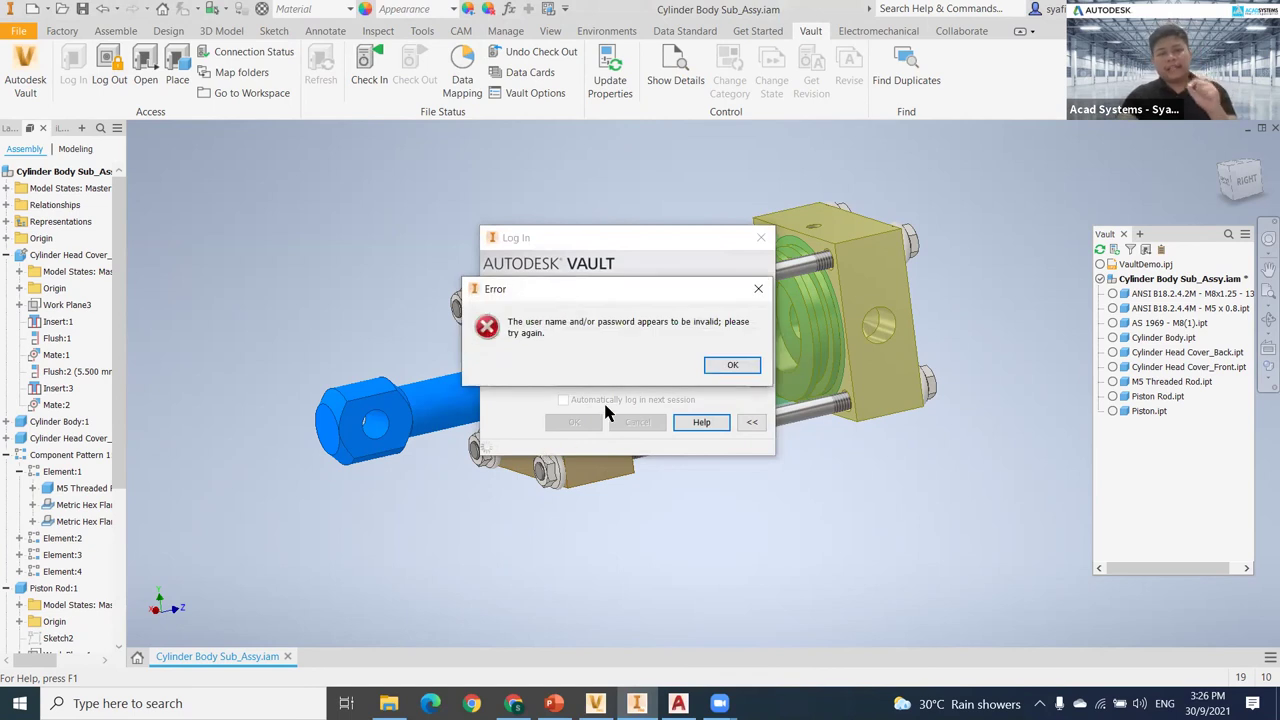
pyautogui.click(750, 366)
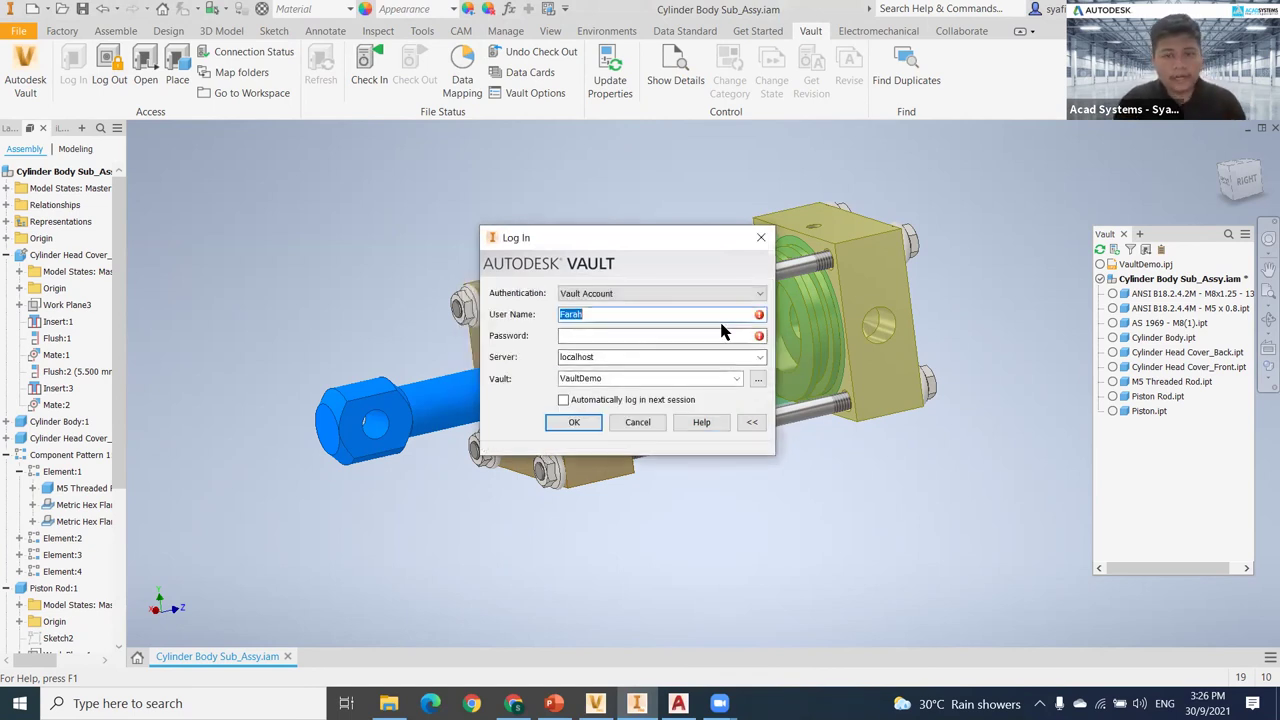
pyautogui.click(759, 238)
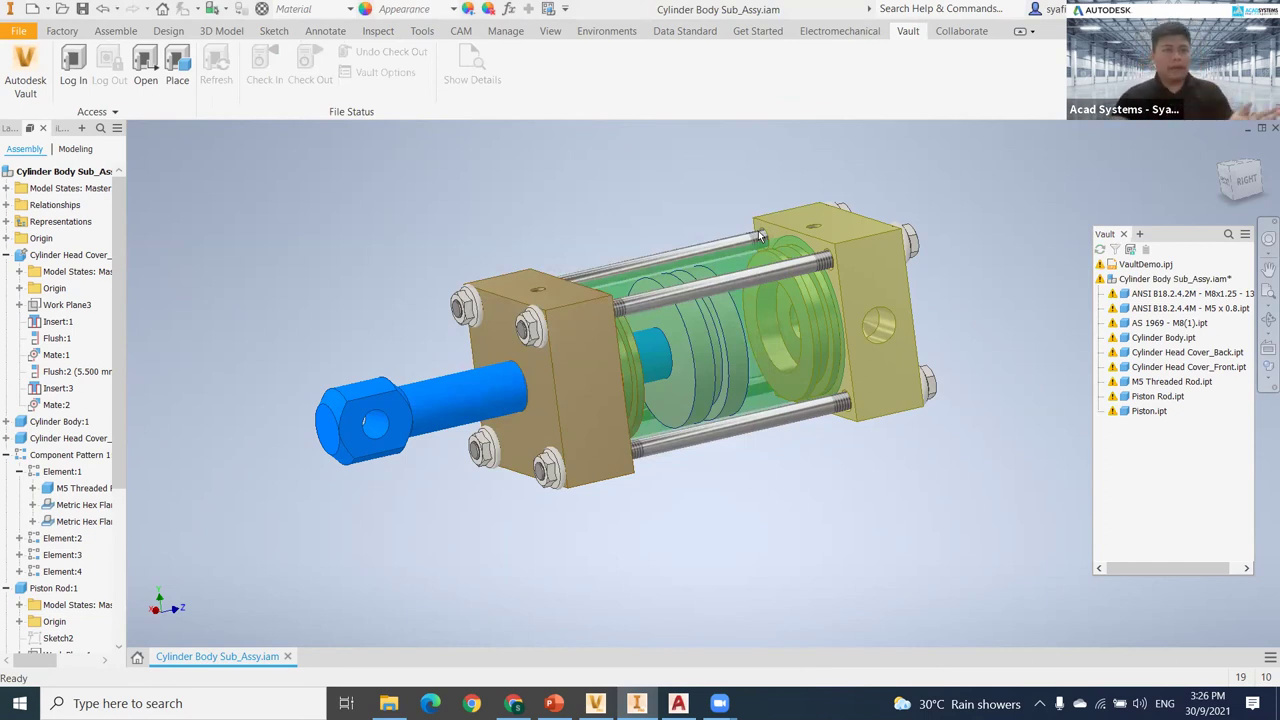
pyautogui.click(73, 68)
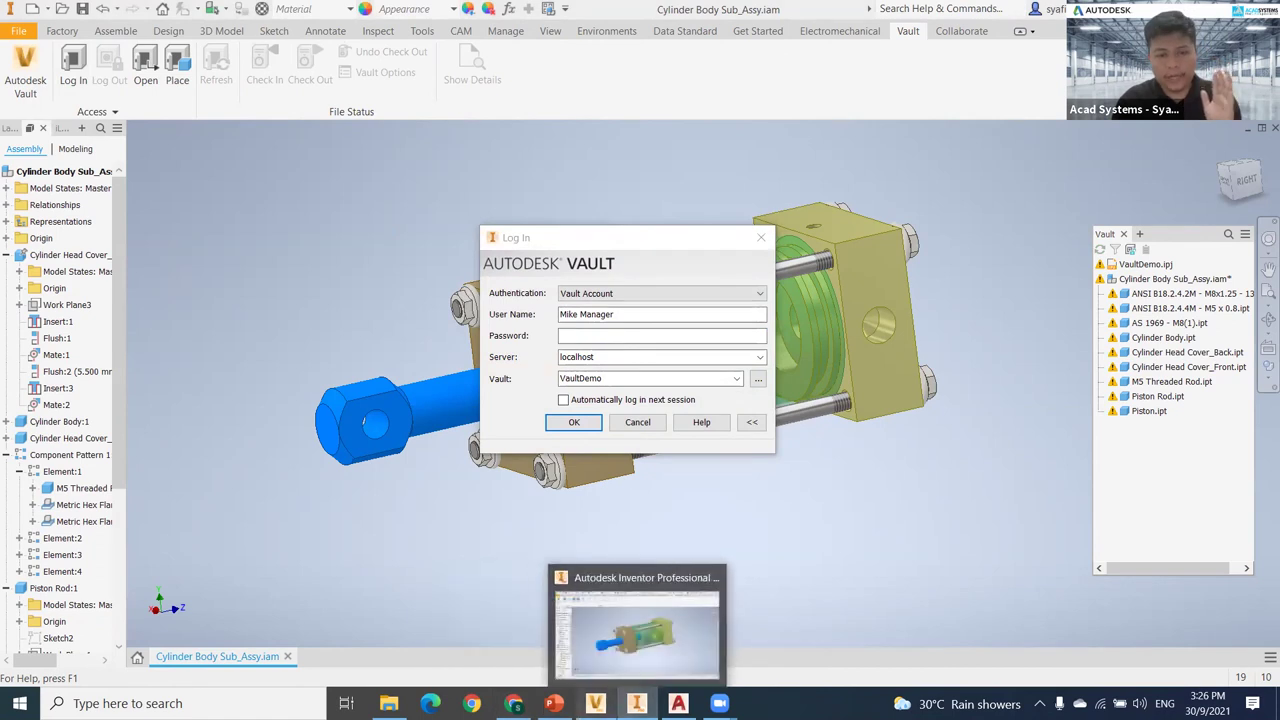
# Switch to Vault, close user management, examine the role names and descriptions in roles management, and close the global settings.
pyautogui.click(595, 703)
pyautogui.click(932, 127)
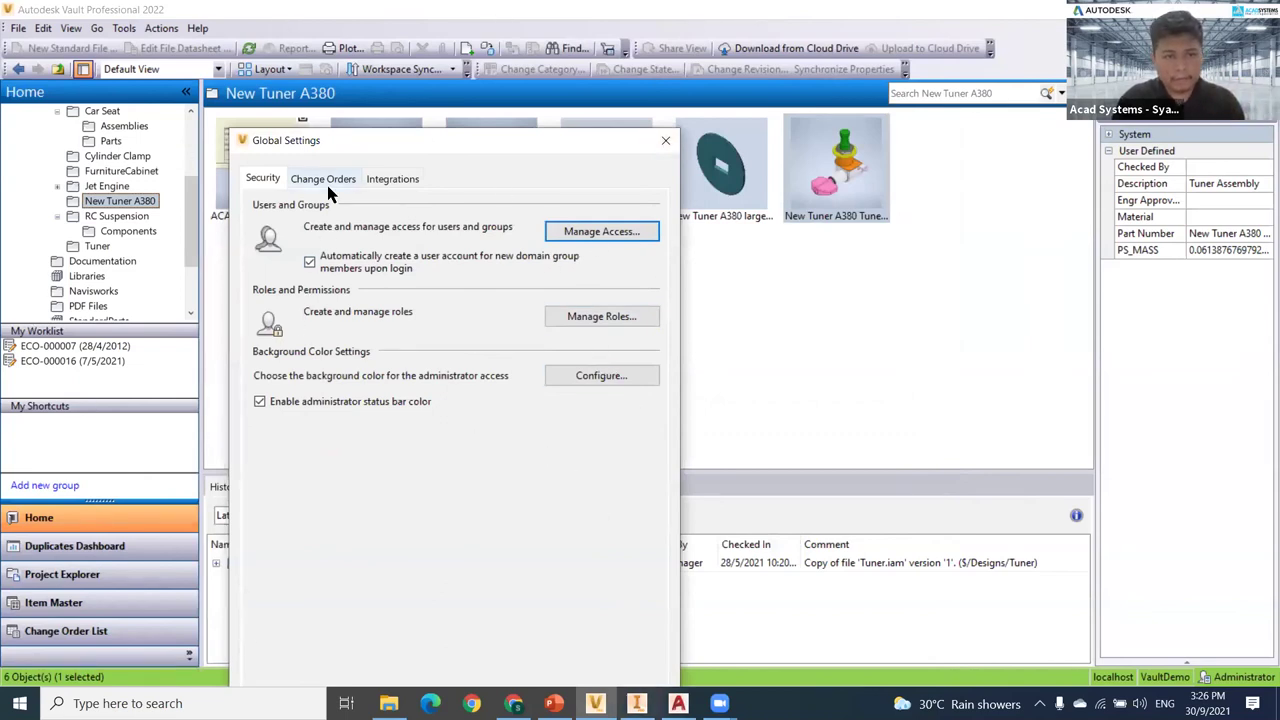
pyautogui.click(598, 316)
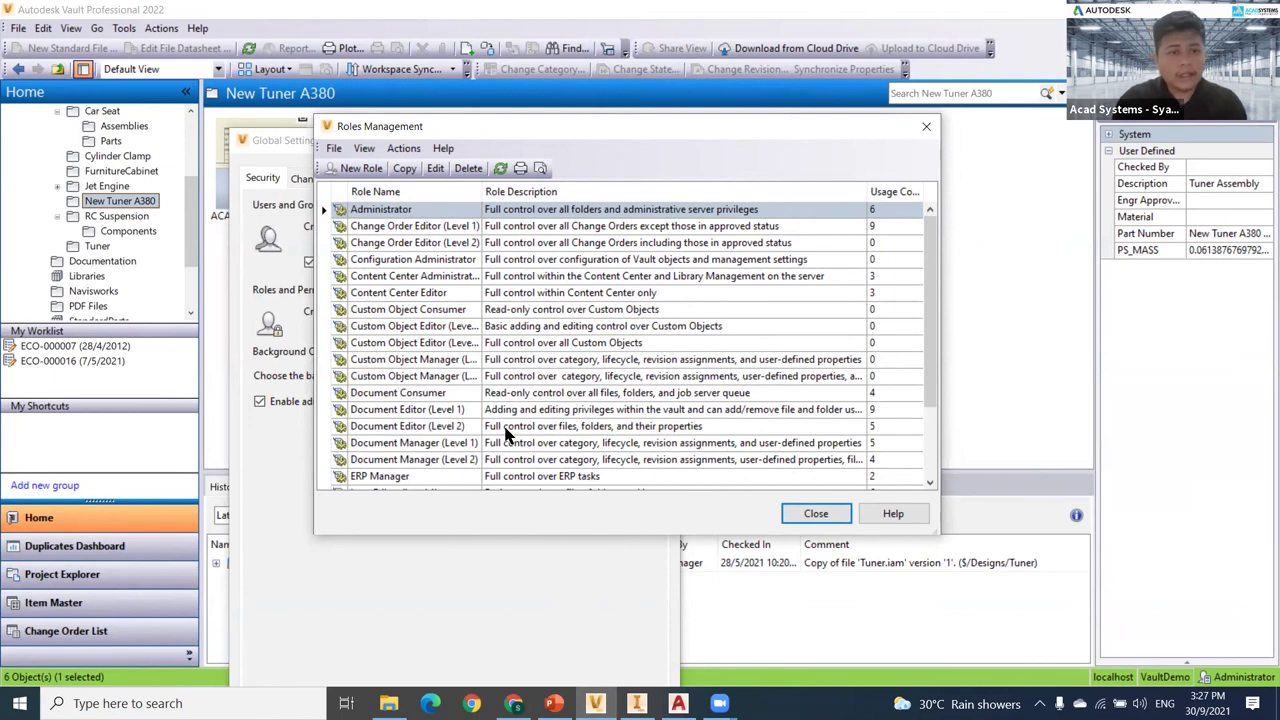
pyautogui.scroll(-2, 505, 435)
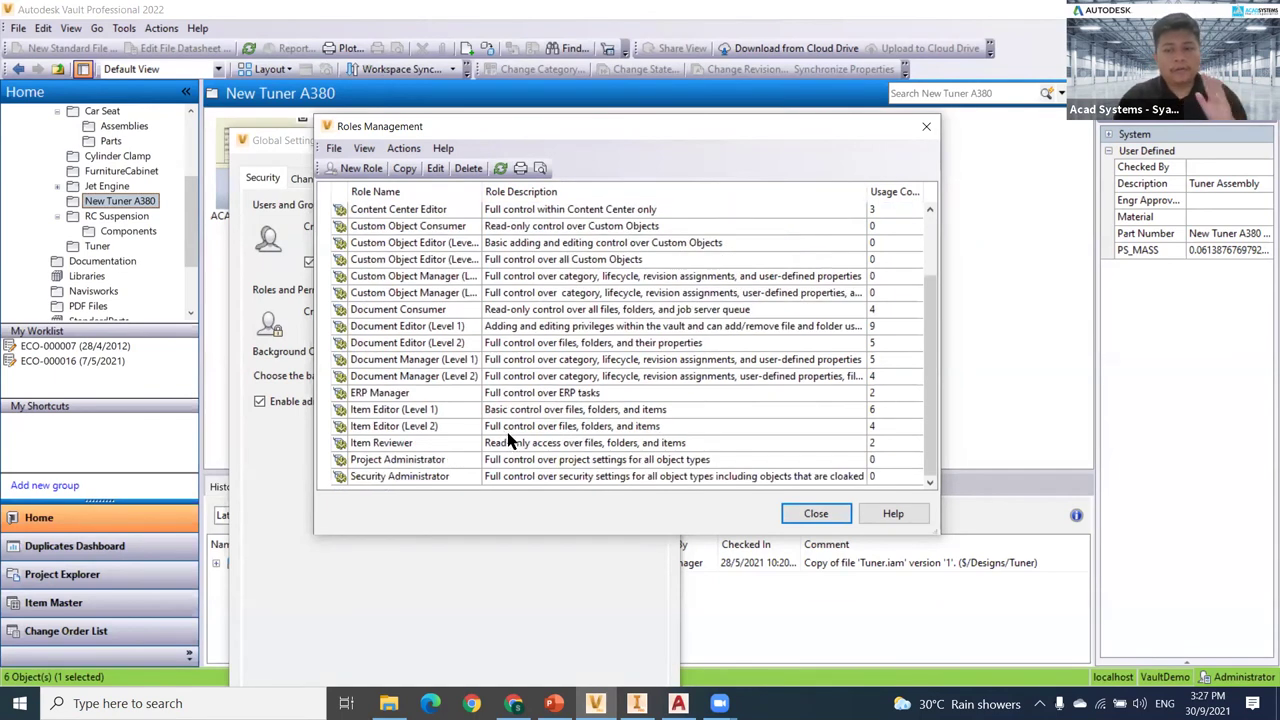
pyautogui.click(805, 513)
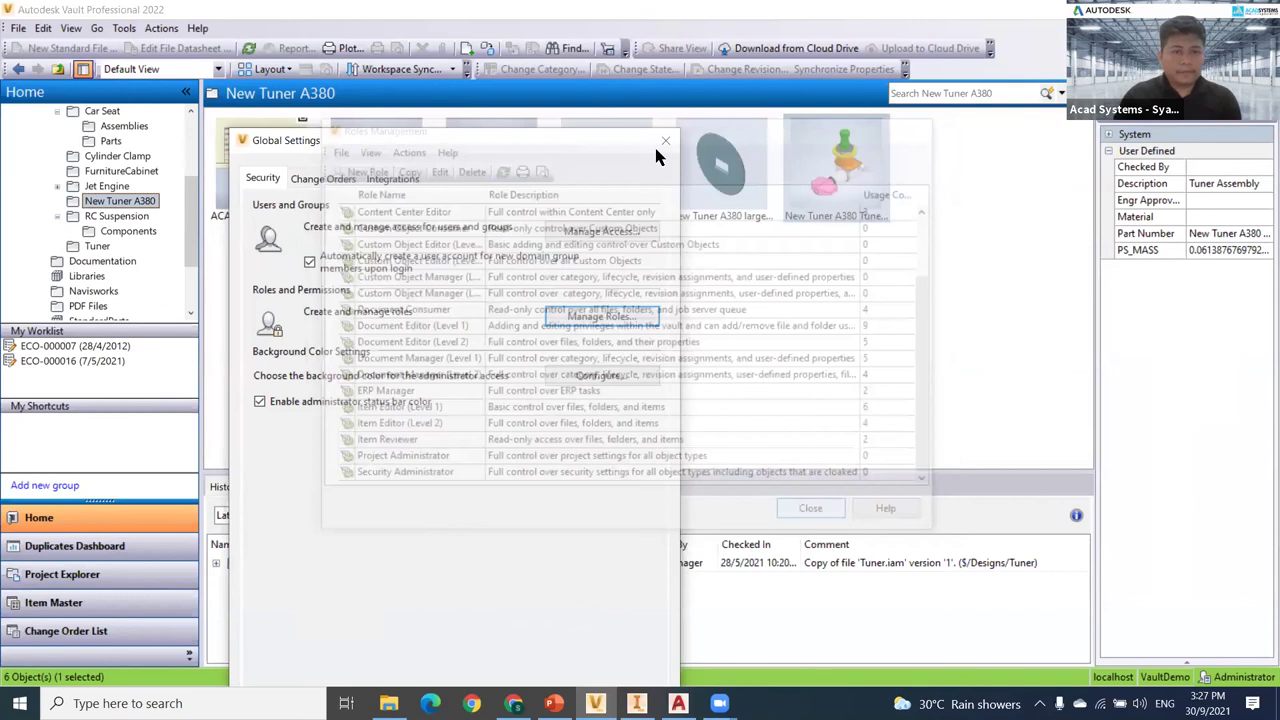
pyautogui.click(656, 141)
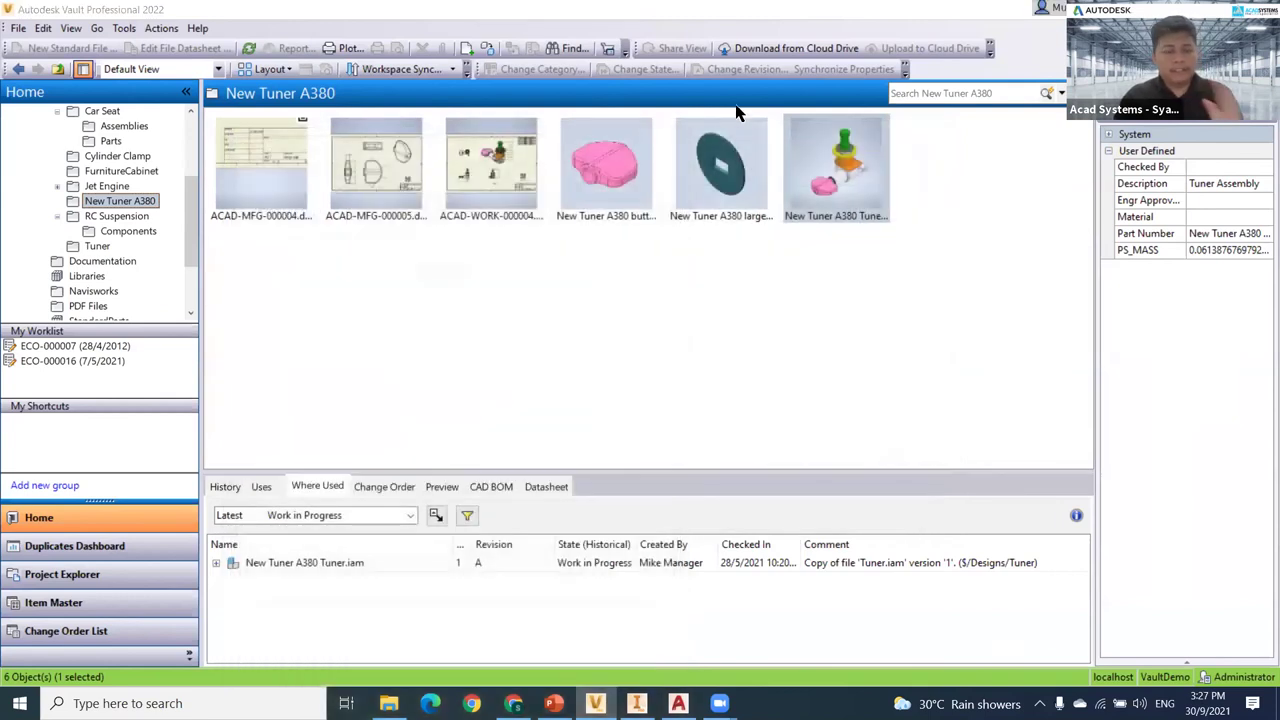
# Switch to the browser and view the beginning of the Acad Systems homepage.
pyautogui.click(513, 703)
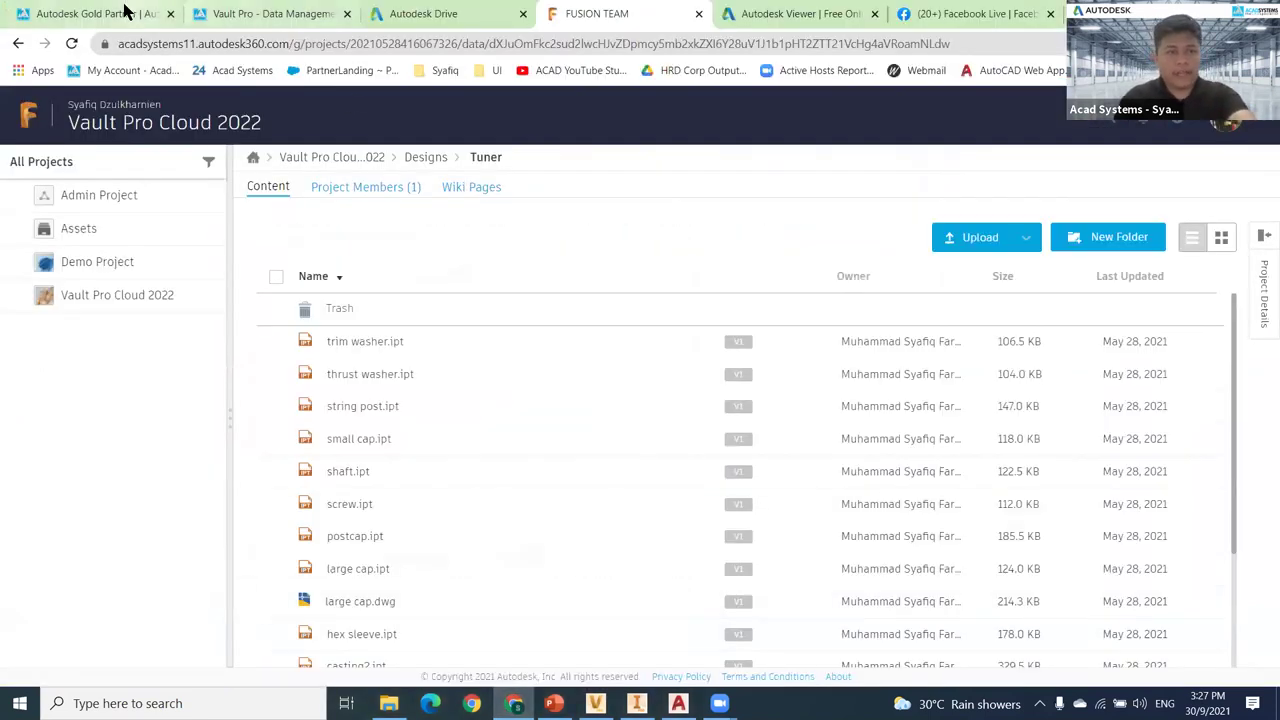
pyautogui.click(125, 10)
pyautogui.scroll(6, 231, 274)
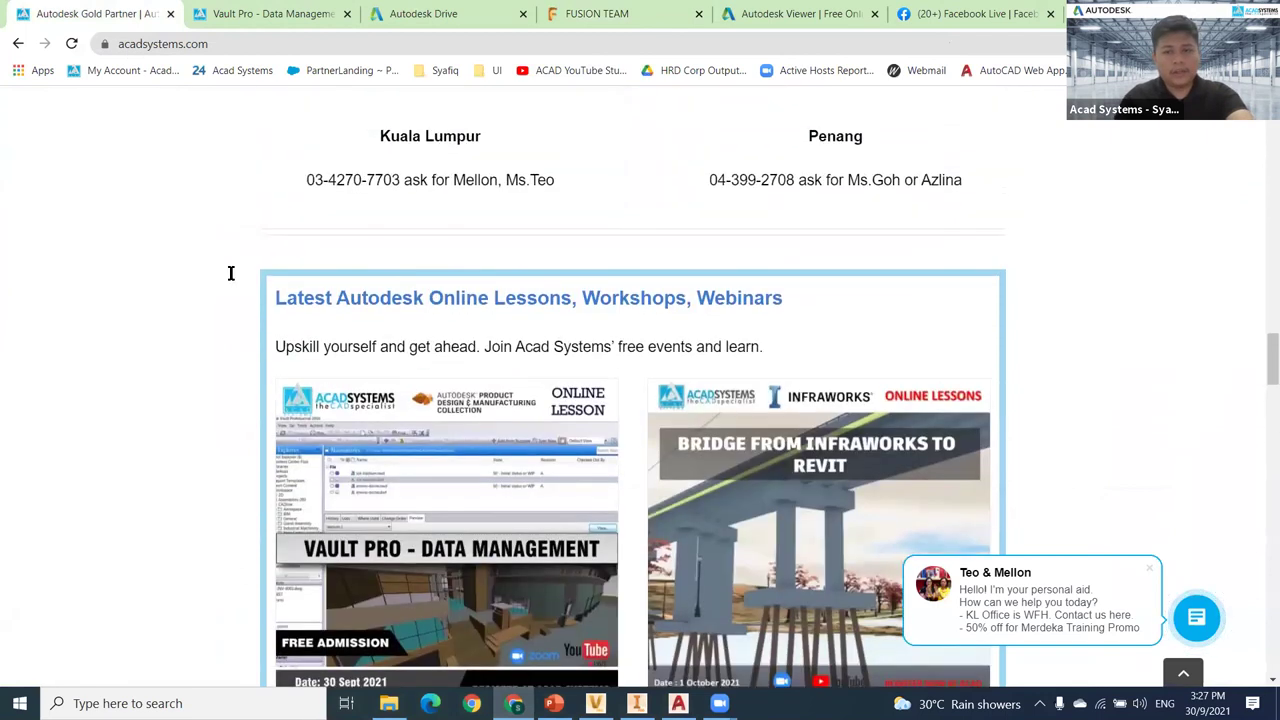
pyautogui.scroll(15, 967, 240)
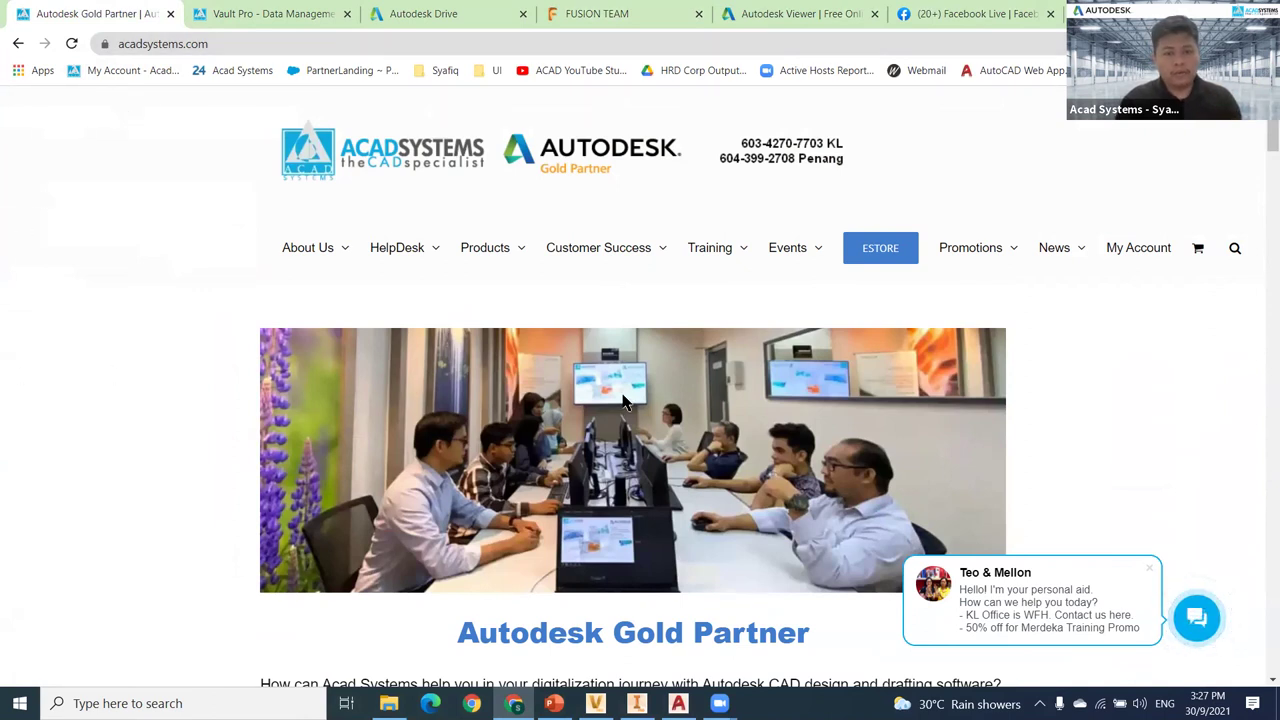
pyautogui.scroll(-1, 89, 433)
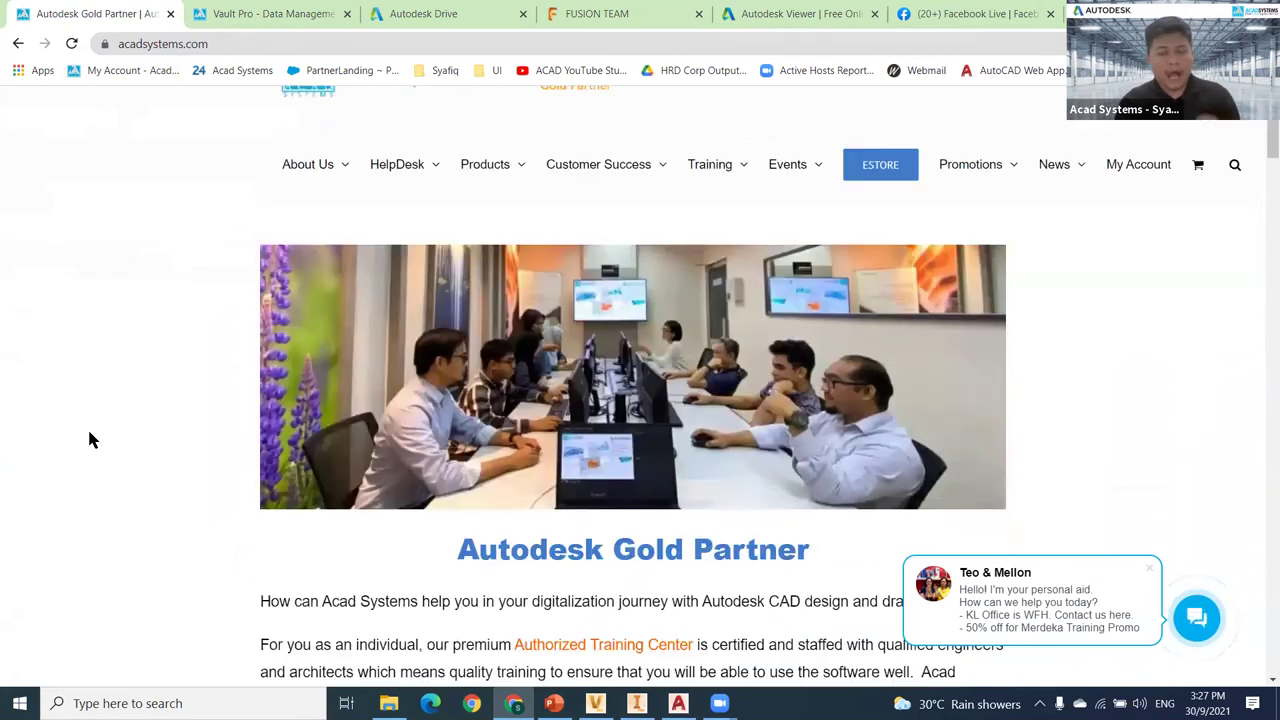
# Open the Acad Systems website's live chat and close it again.
pyautogui.click(1197, 616)
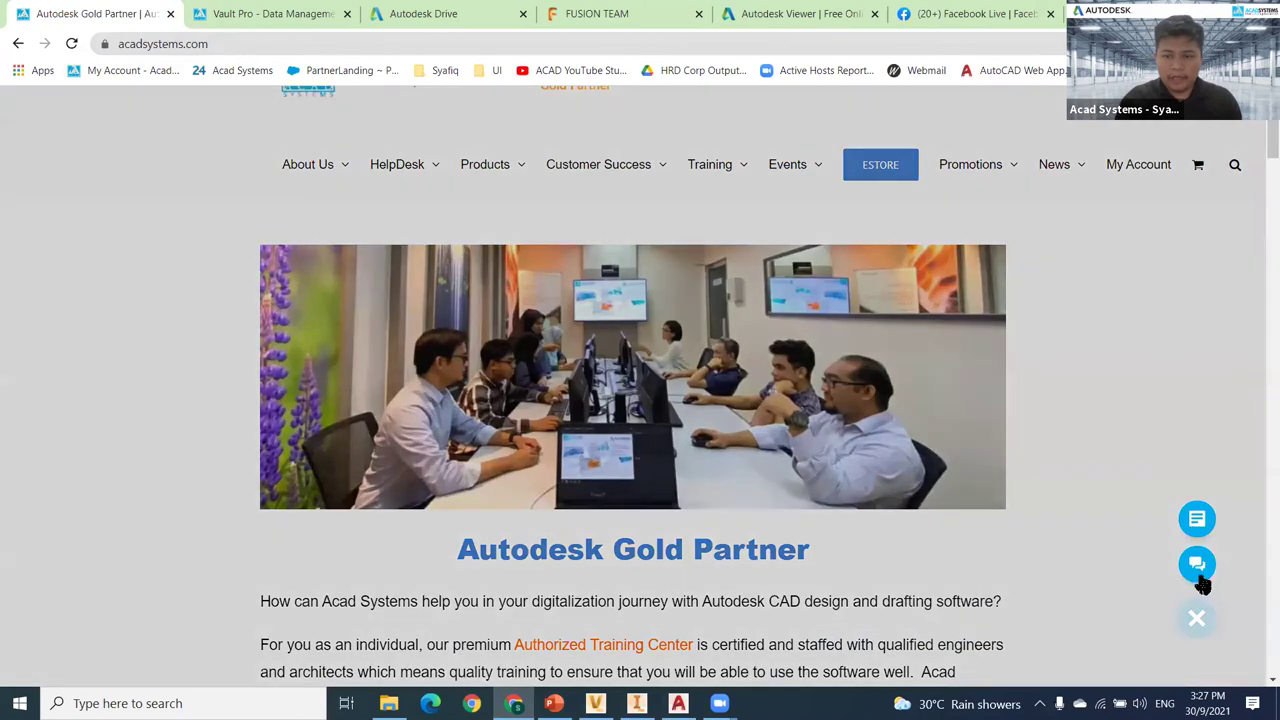
pyautogui.click(1199, 566)
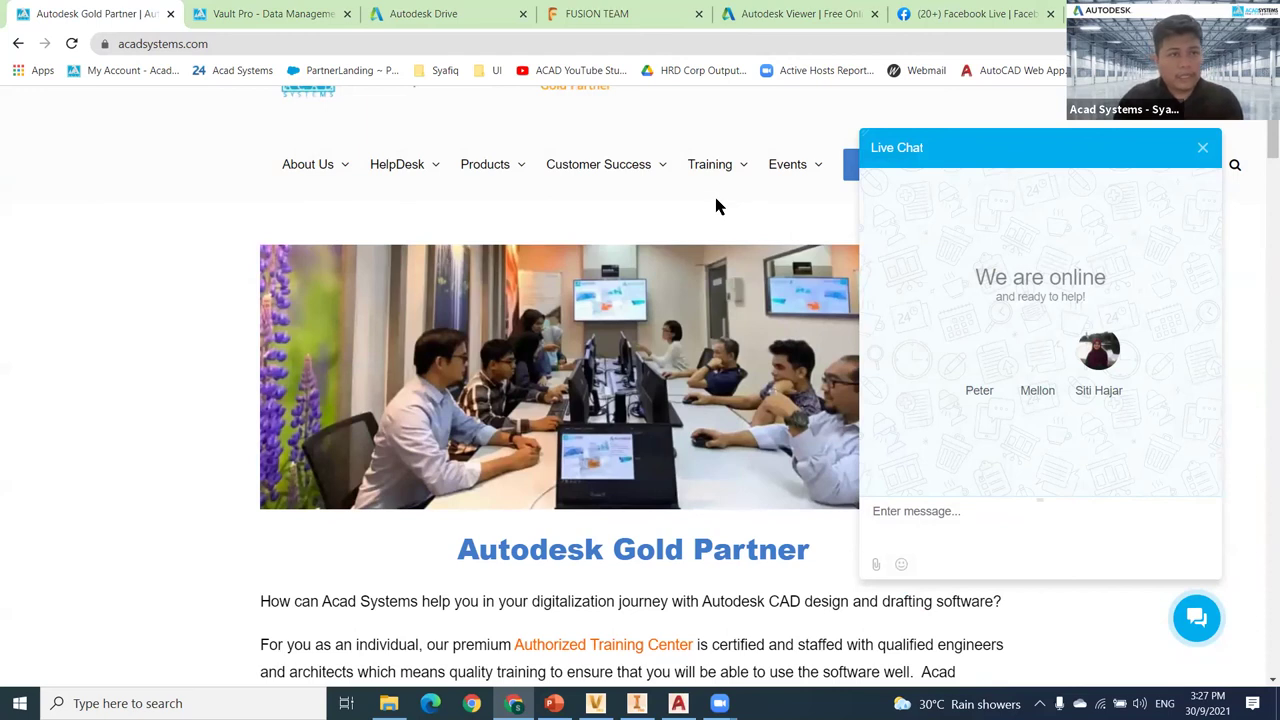
pyautogui.click(1201, 150)
# Examine the upcoming Autodesk online lessons and the 2021 online training schedule on the Acad Systems homepage.
pyautogui.scroll(-11, 360, 585)
pyautogui.scroll(-15, 362, 588)
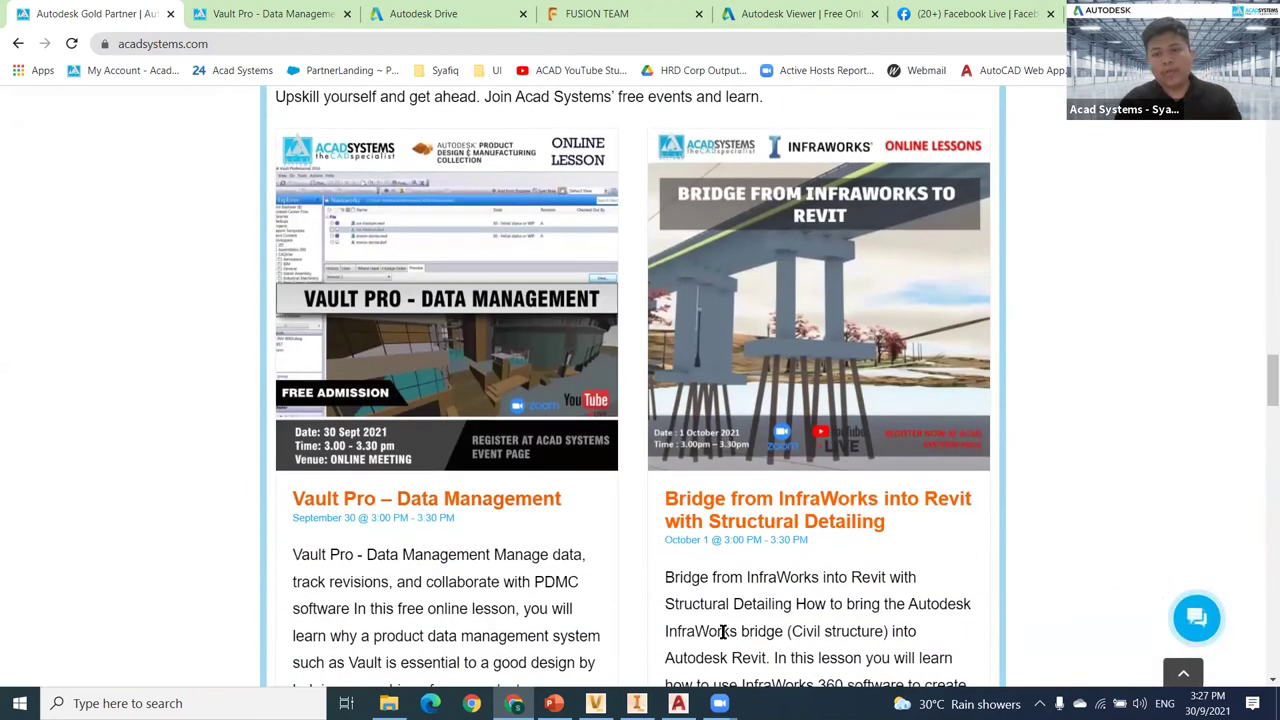
pyautogui.scroll(1, 880, 460)
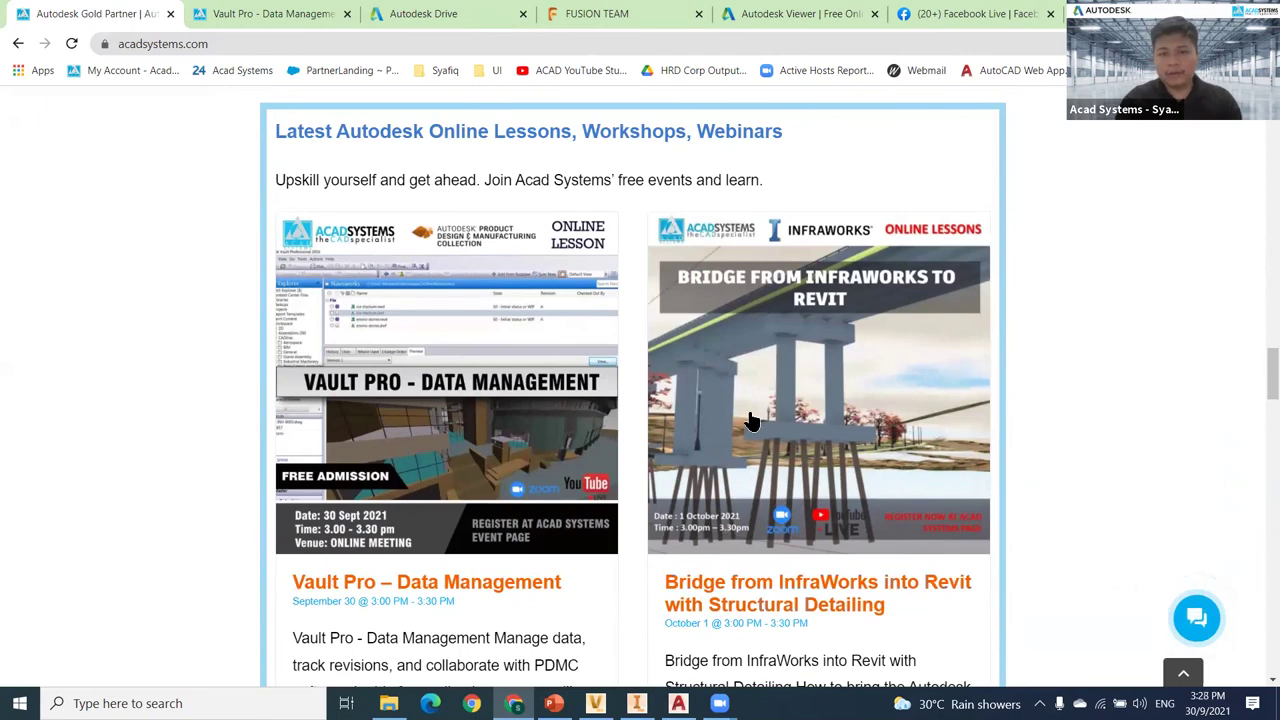
pyautogui.scroll(-6, 940, 510)
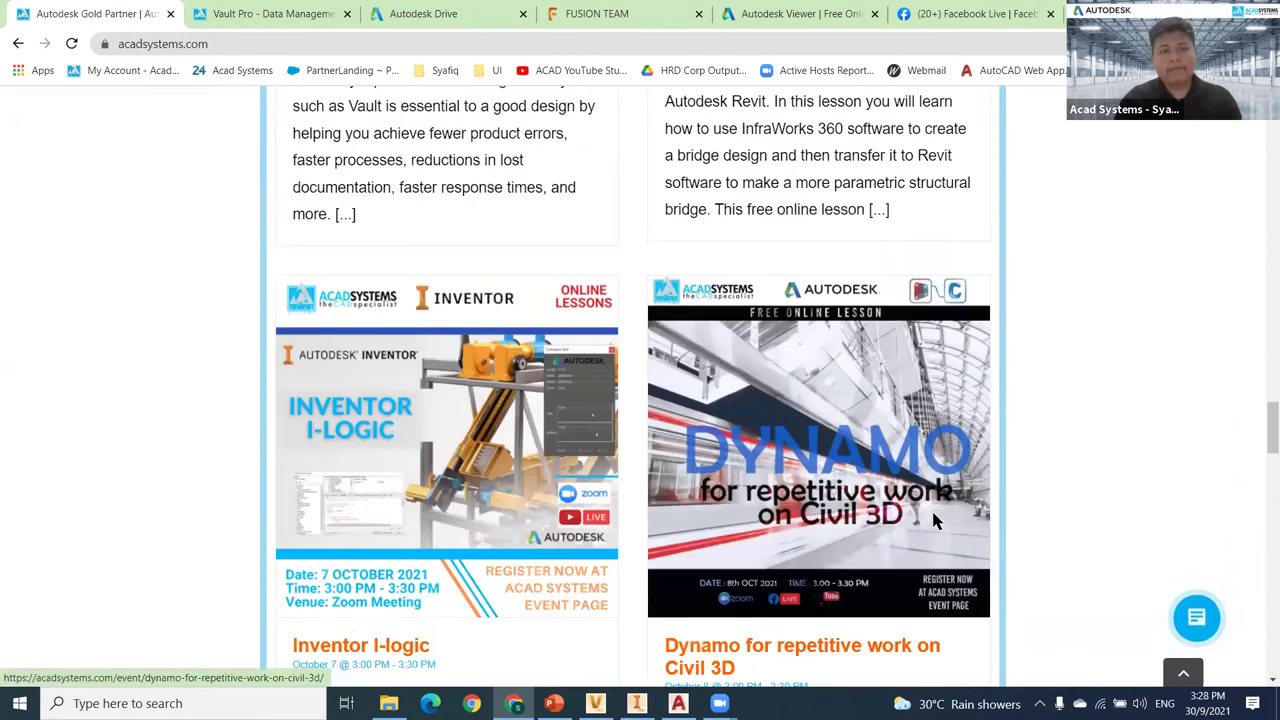
pyautogui.scroll(-2, 933, 520)
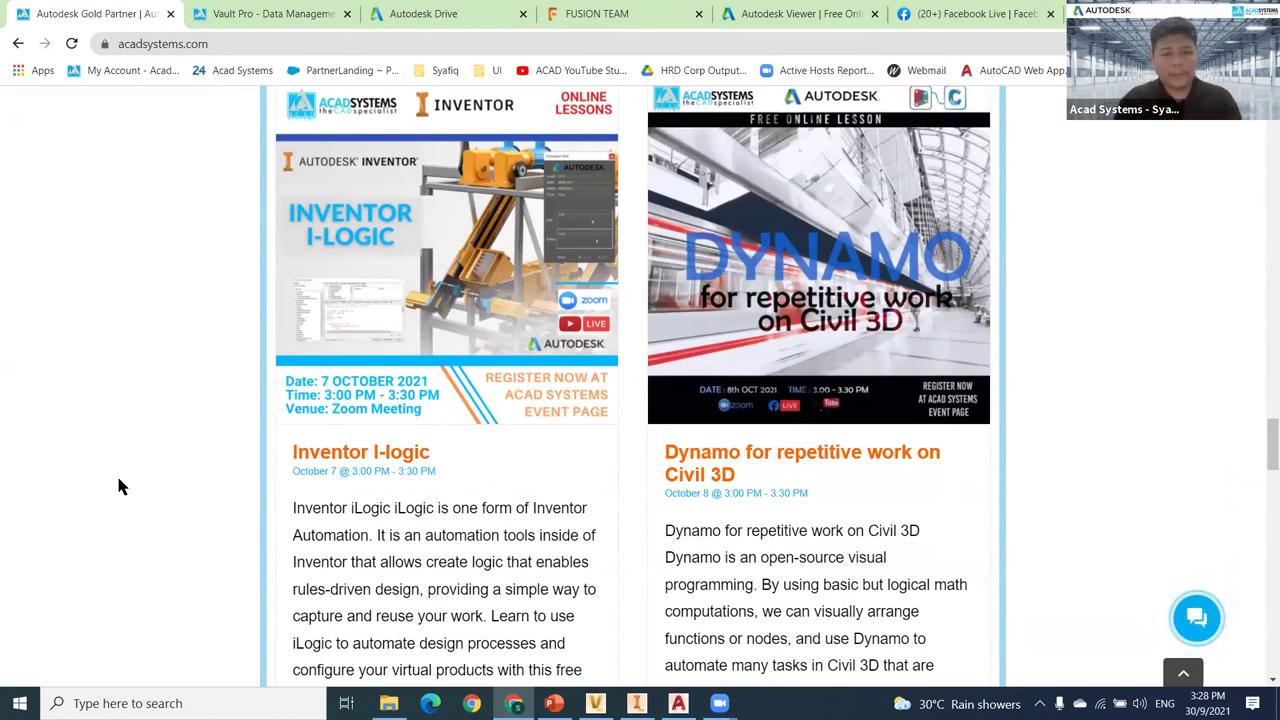
pyautogui.scroll(-7, 118, 486)
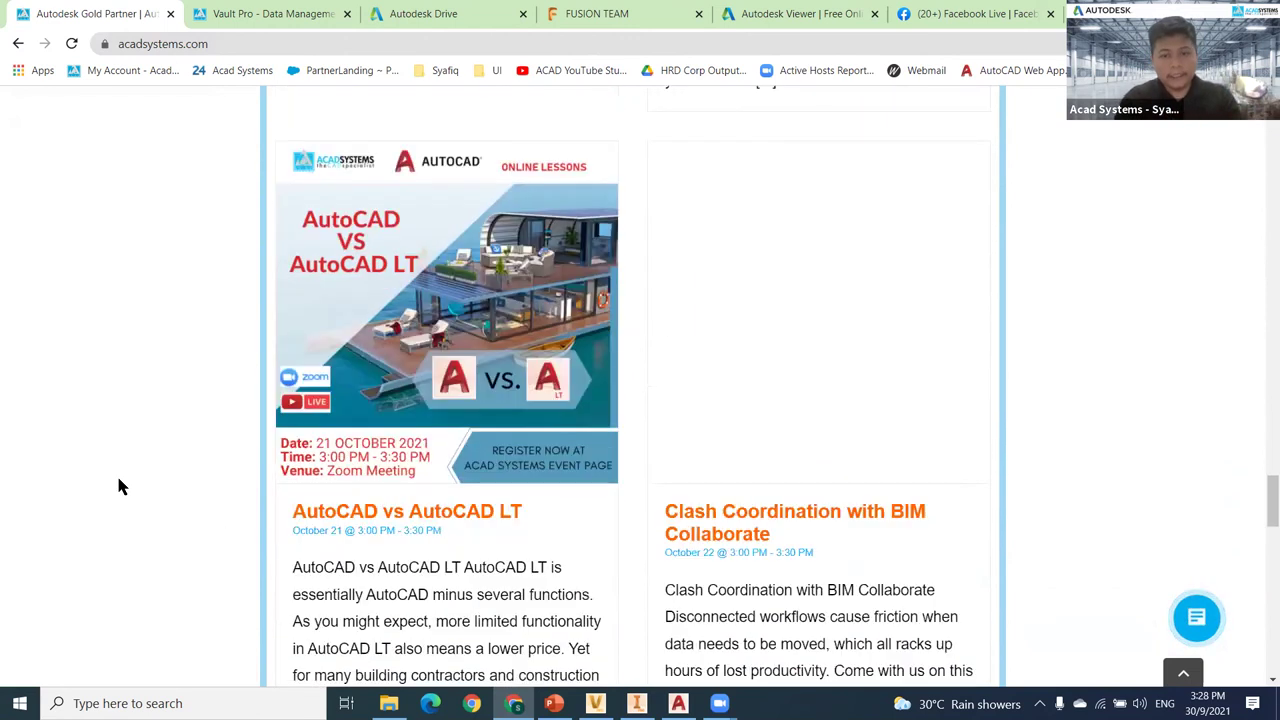
pyautogui.scroll(-8, 118, 486)
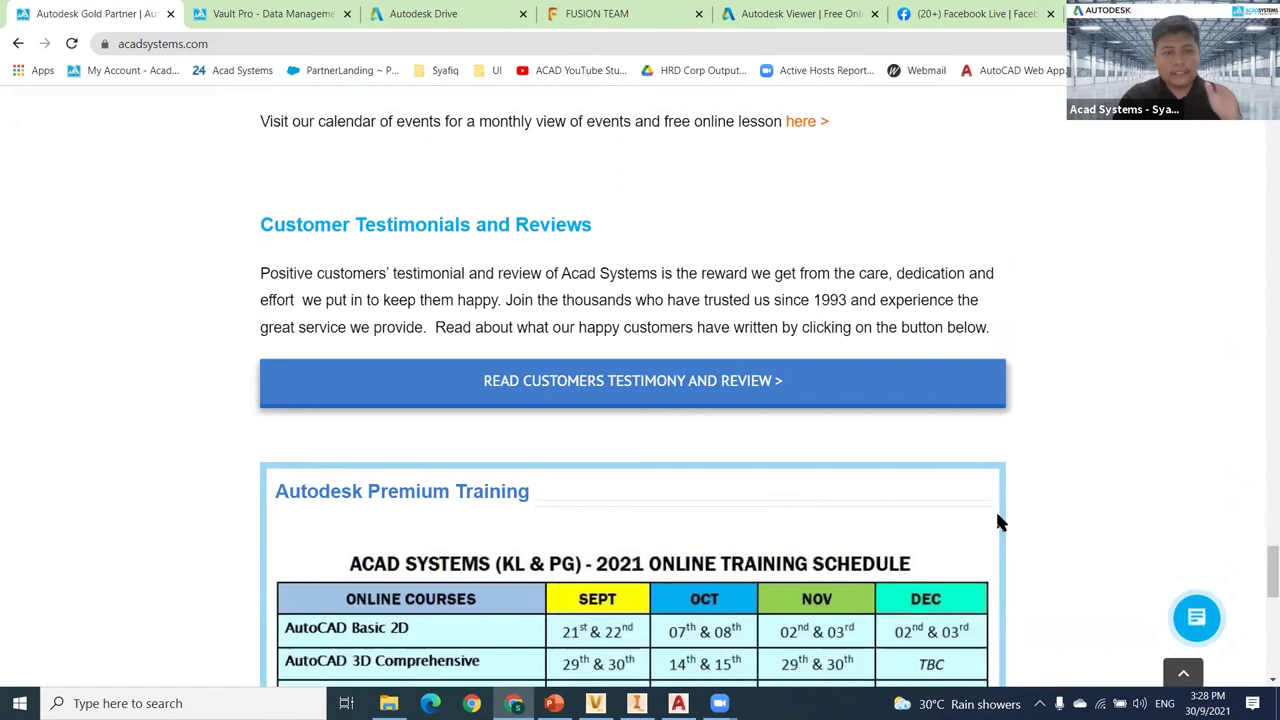
pyautogui.scroll(-2, 1160, 505)
pyautogui.scroll(-5, 1160, 505)
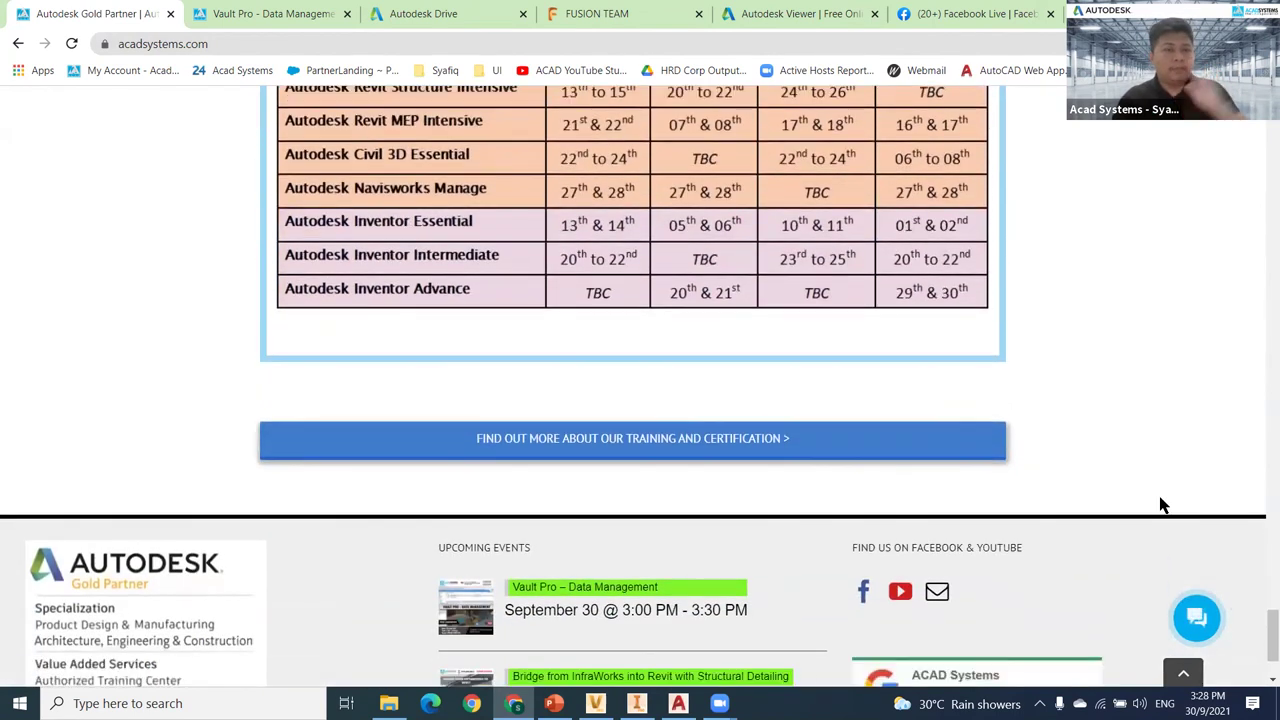
# Open the AutoCAD Video Lessons playlist on the Acad Systems YouTube channel, mute playback and view the video page.
pyautogui.click(900, 593)
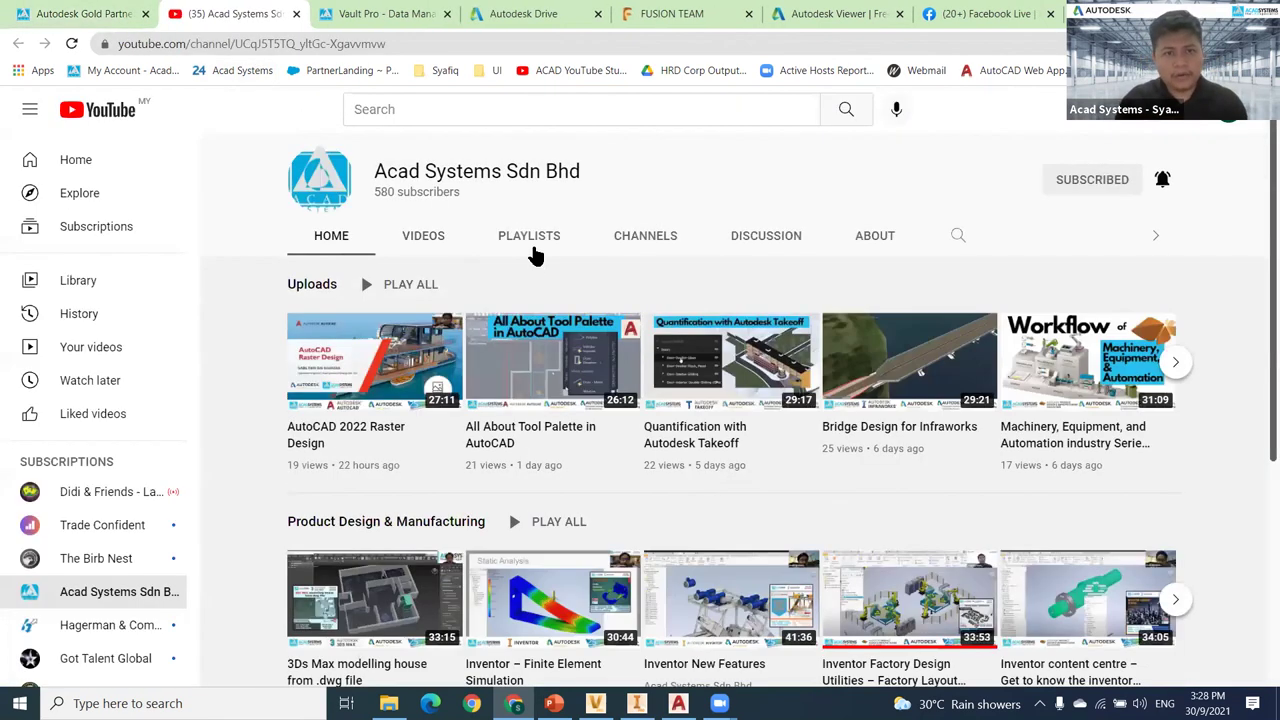
pyautogui.click(535, 240)
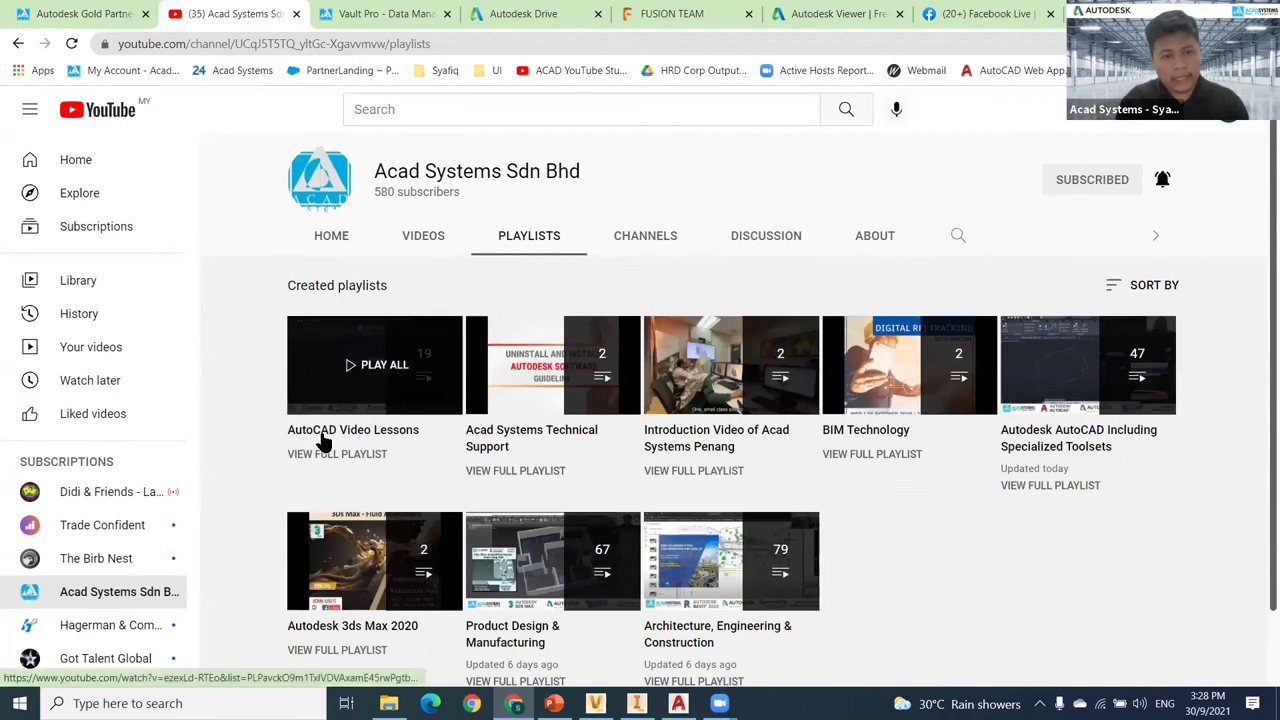
pyautogui.click(378, 440)
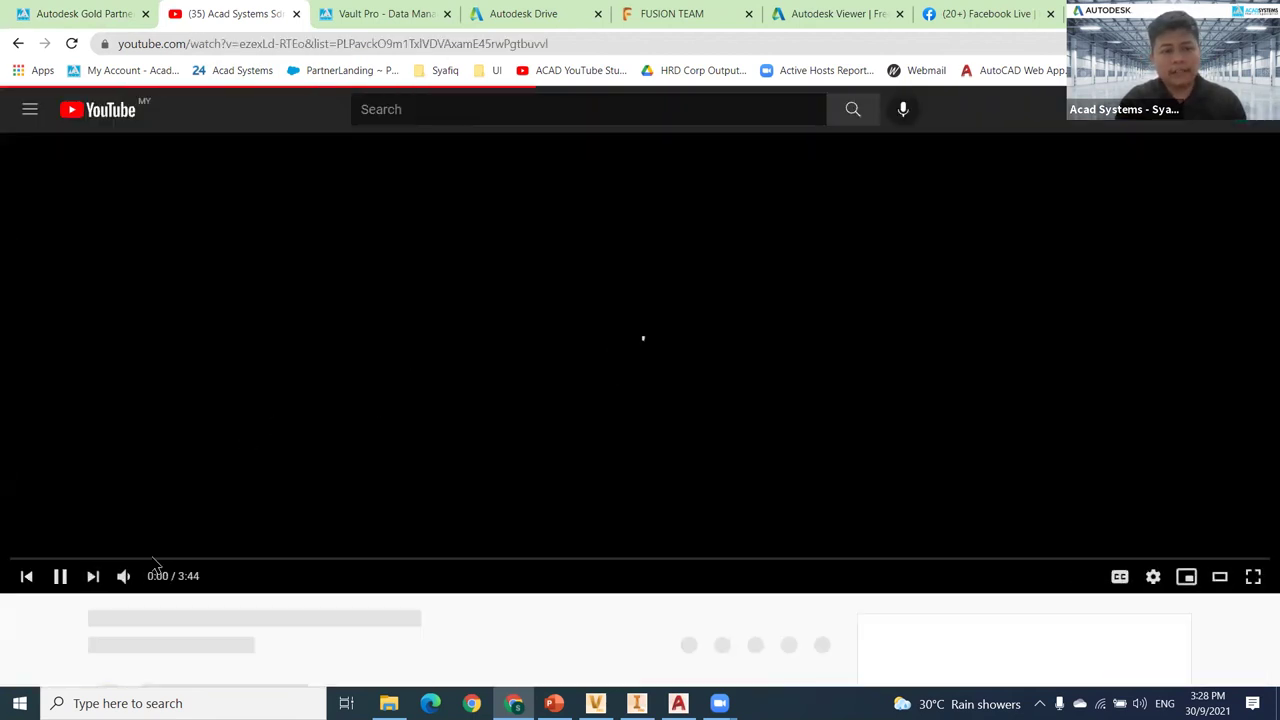
pyautogui.click(124, 578)
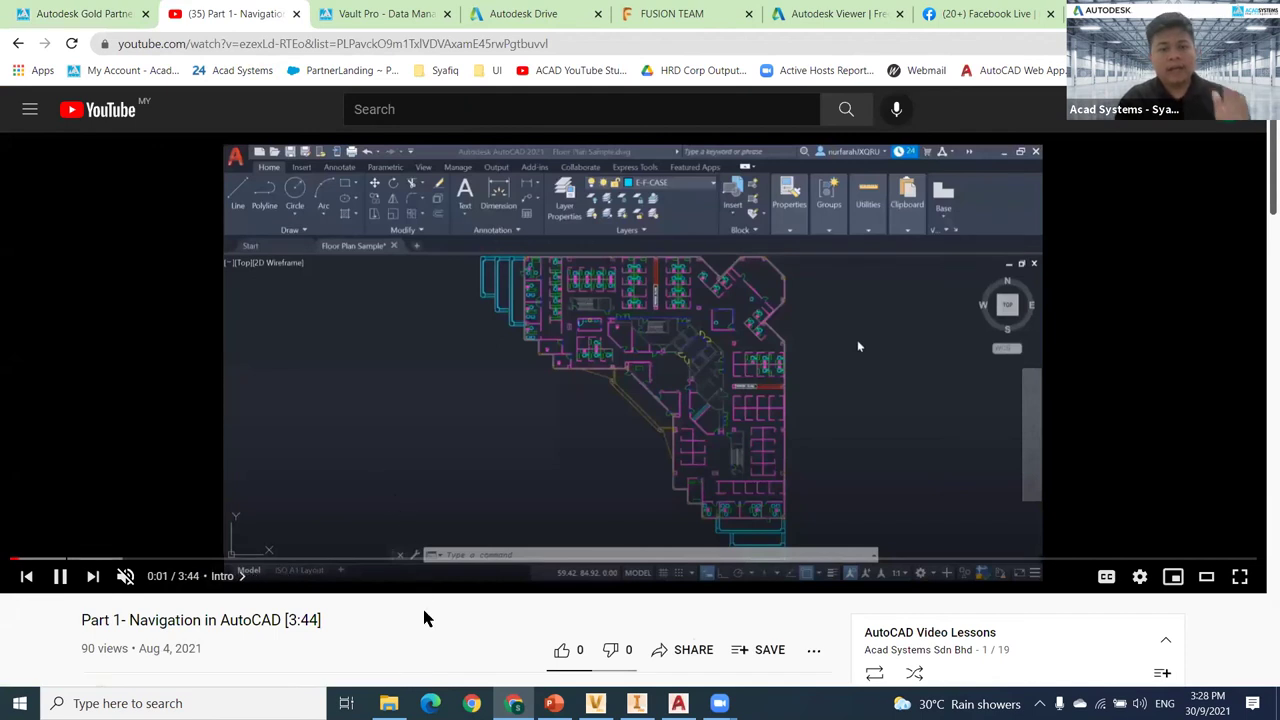
pyautogui.scroll(-1, 424, 630)
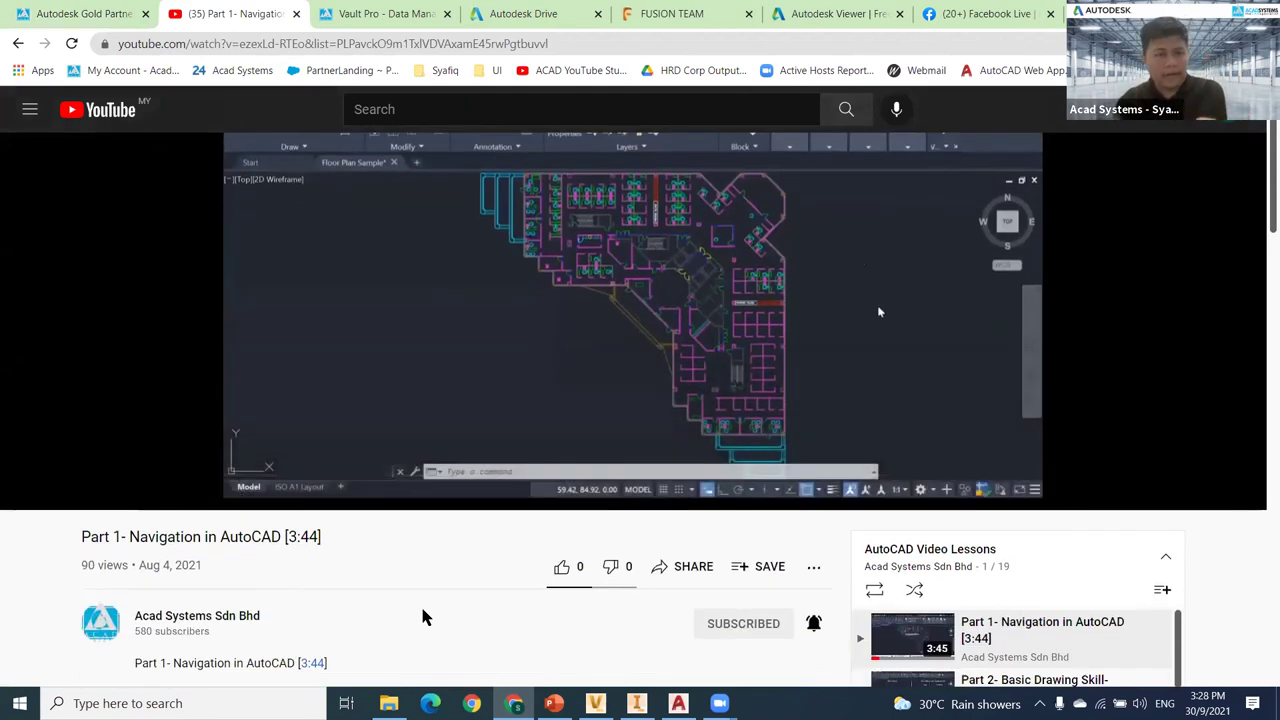
pyautogui.scroll(1, 422, 617)
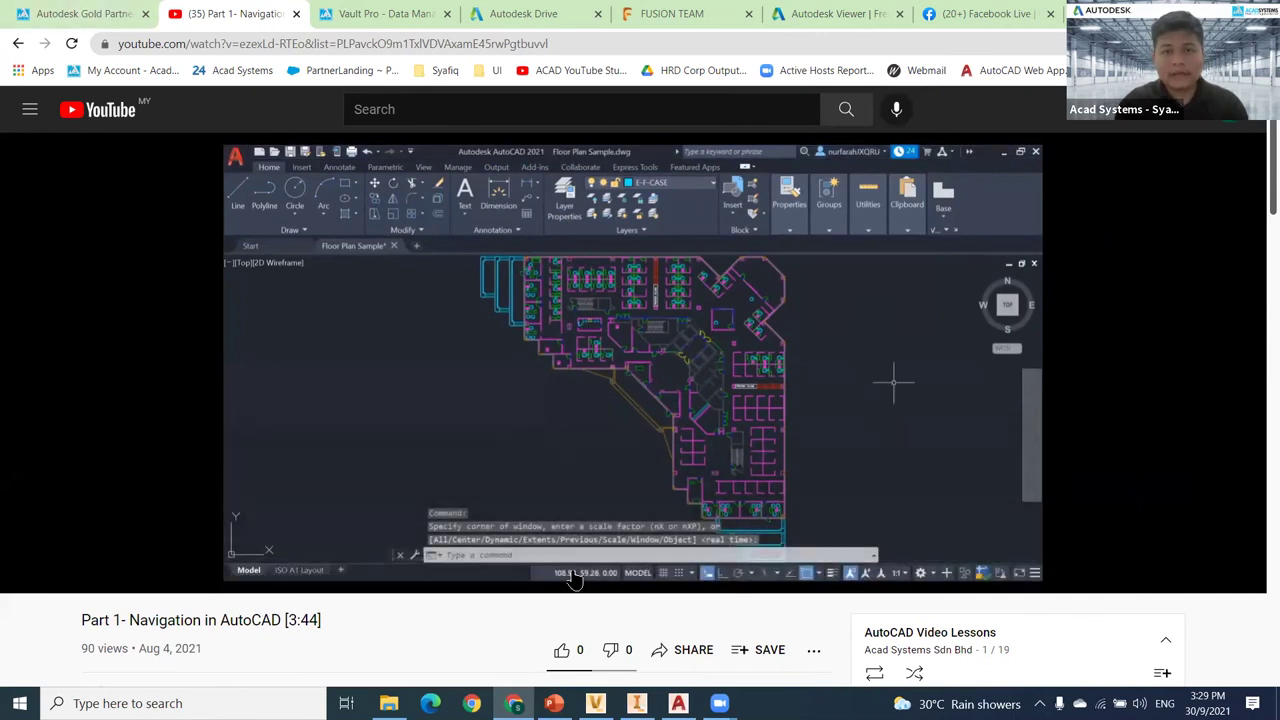
# Return to the Acad Systems homepage and switch back to Autodesk Vault.
pyautogui.click(43, 15)
pyautogui.scroll(3, 927, 340)
pyautogui.click(595, 703)
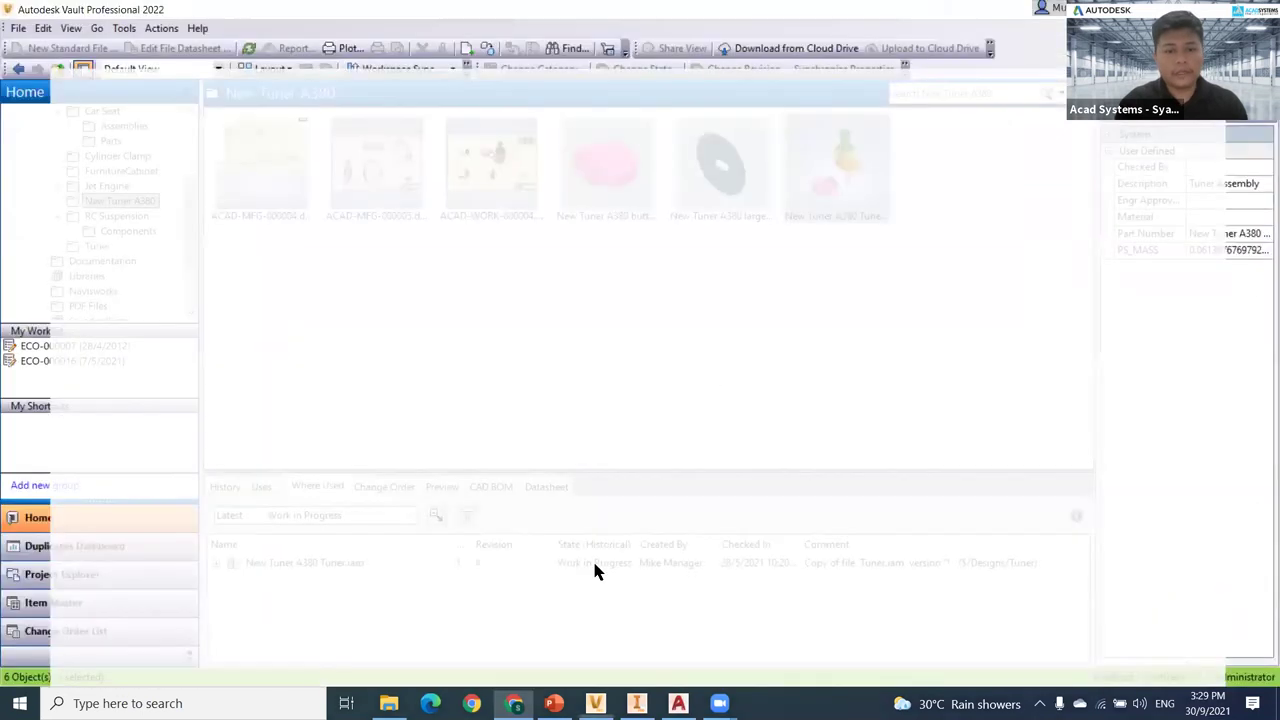